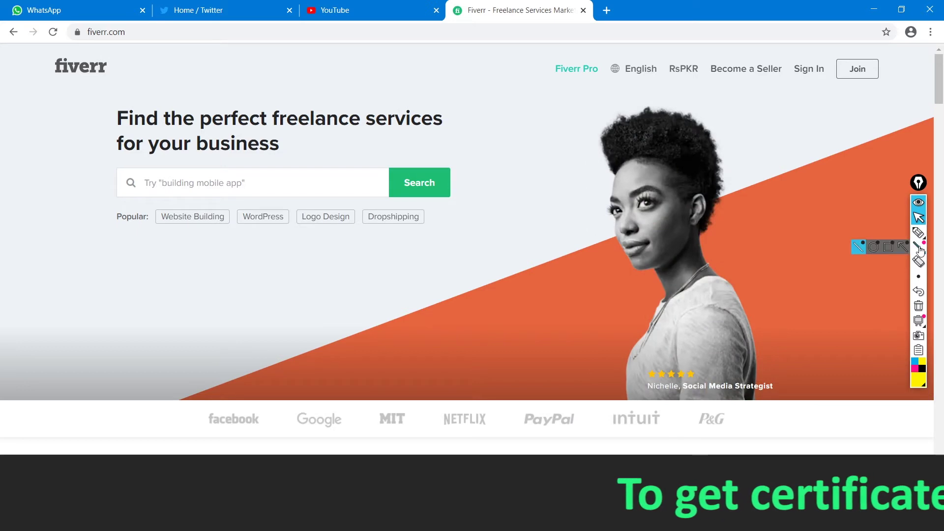
Switch to the red annotation pen and underline the Popular search tags
click(919, 232)
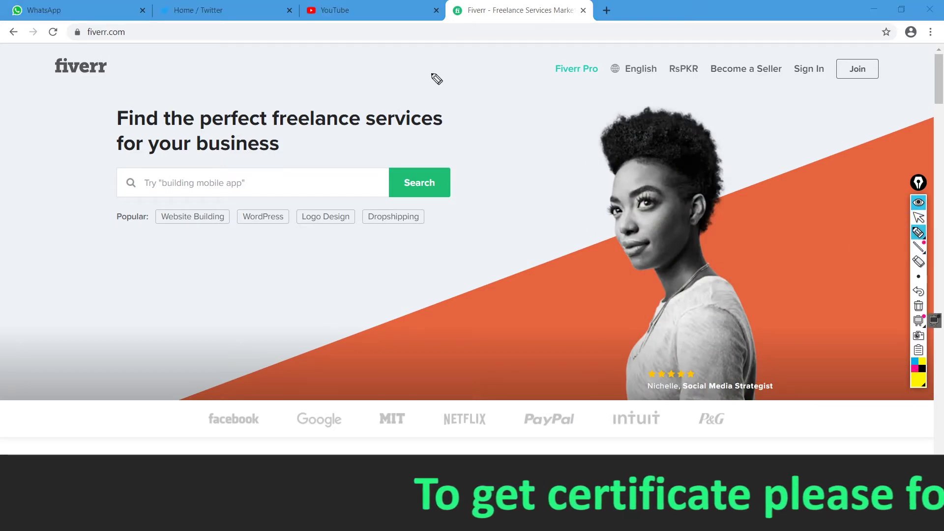
click(918, 382)
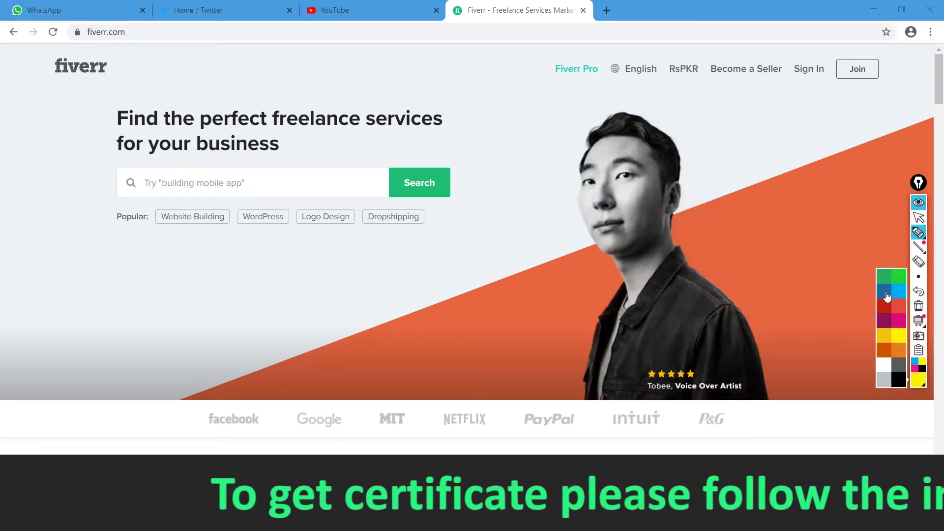
click(901, 305)
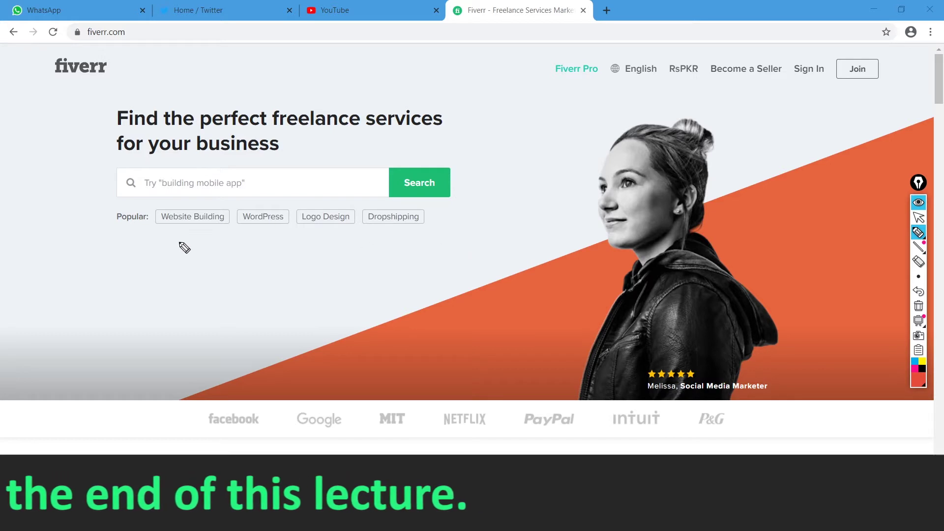
mouse_move(118, 233)
mouse_down()
mouse_move(276, 240)
mouse_move(435, 233)
mouse_up()
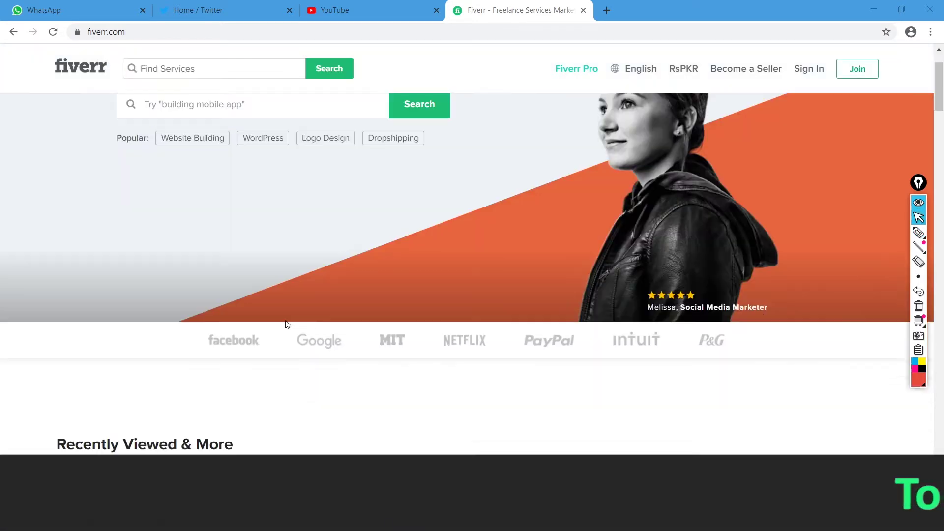
Scroll down and advance the popular professional services carousel four times
scroll(288, 324, down, 3)
scroll(288, 324, down, 5)
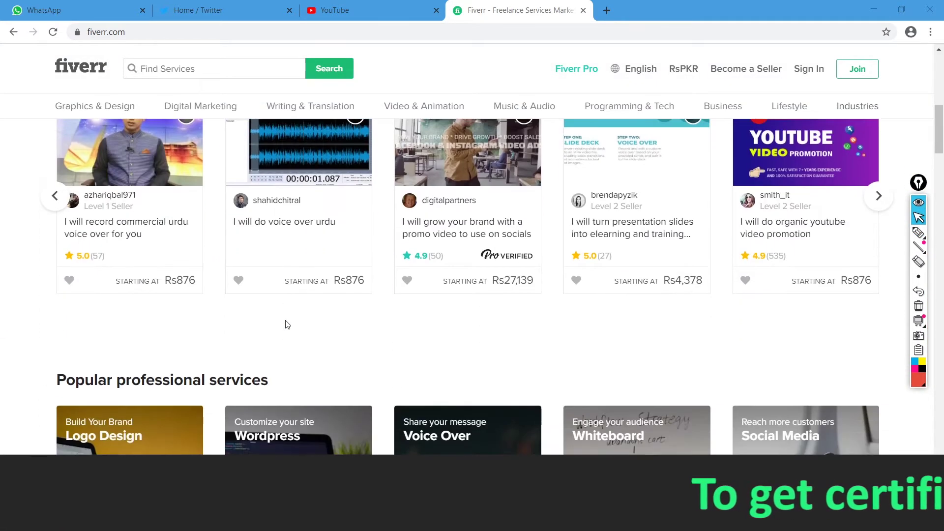
scroll(288, 324, up, 3)
scroll(888, 280, down, 7)
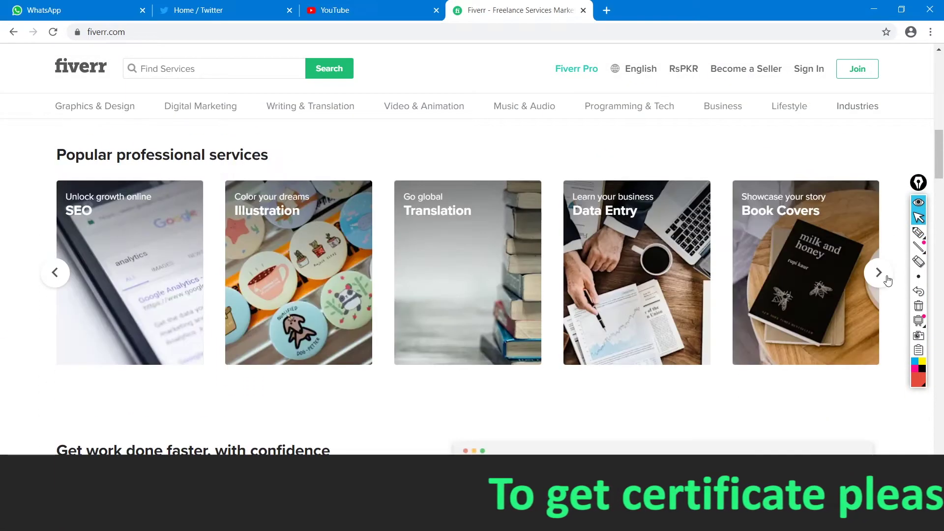
click(888, 281)
click(888, 281)
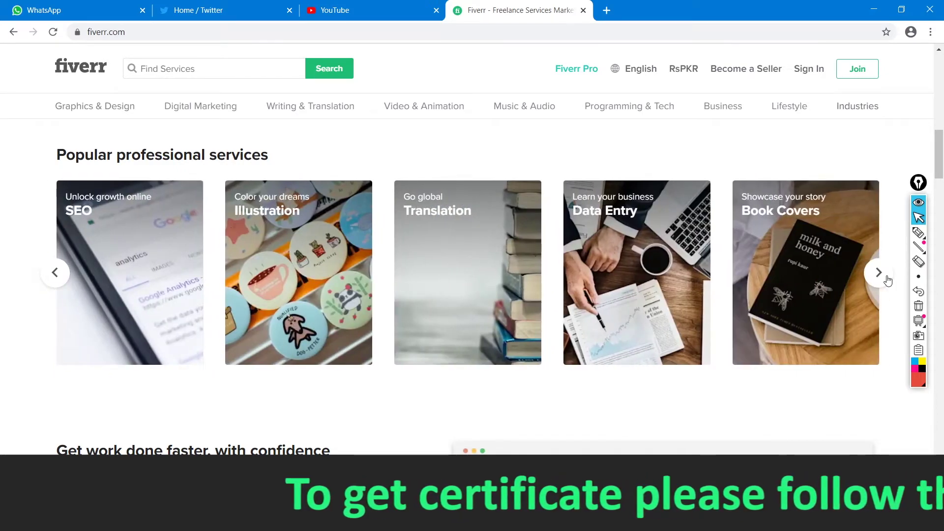
click(888, 281)
click(888, 280)
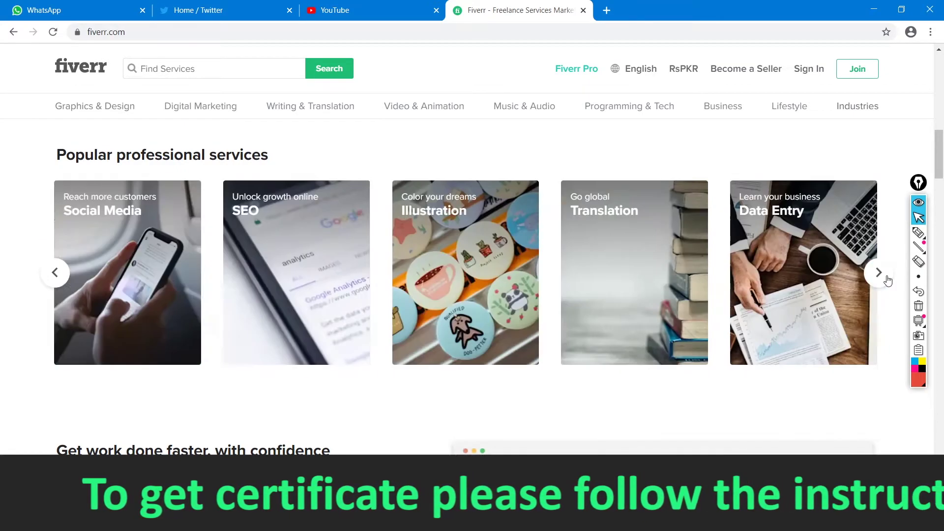
Scroll down to the Explore the marketplace categories and pick the drawing pen again
scroll(376, 354, down, 6)
scroll(378, 356, down, 7)
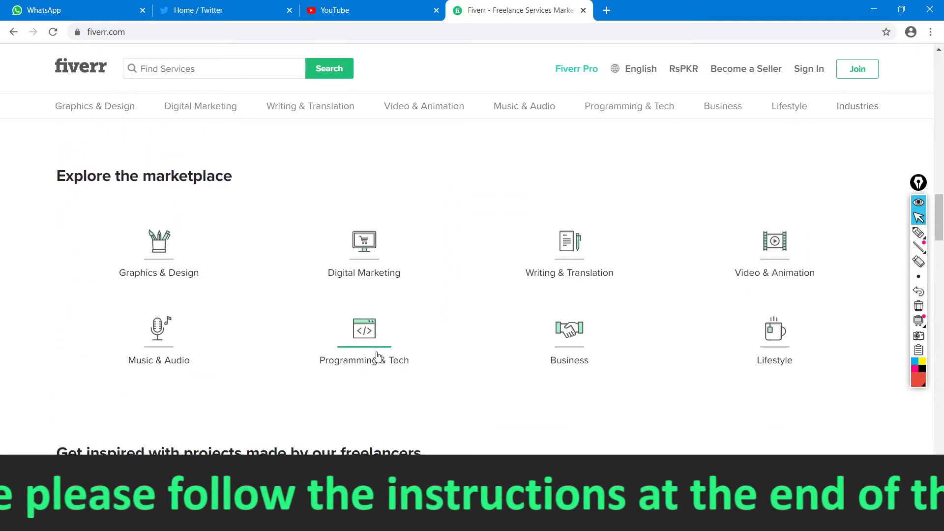
scroll(428, 375, up, 2)
scroll(428, 375, down, 1)
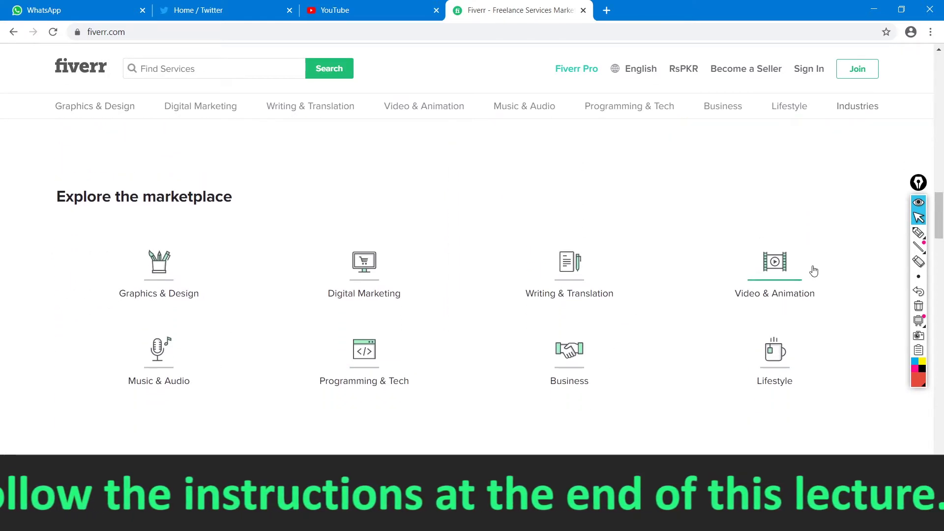
click(918, 234)
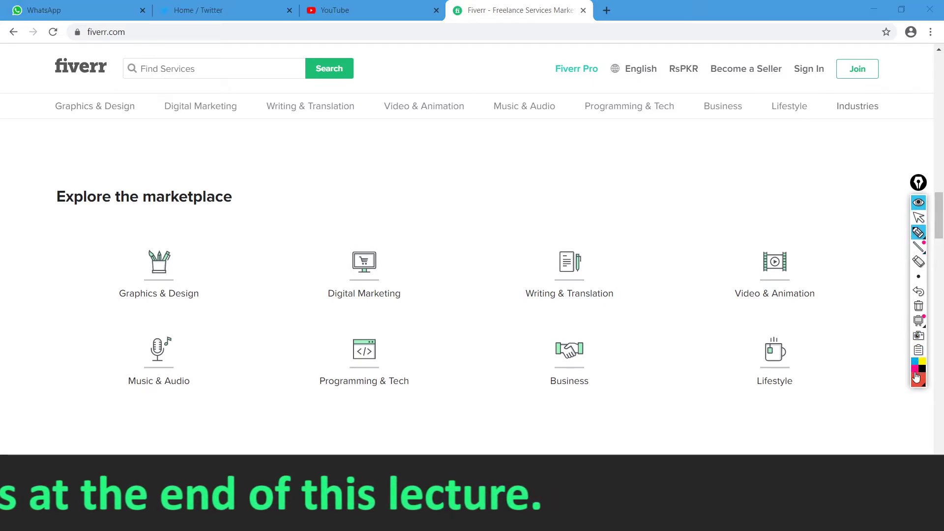
mouse_move(918, 233)
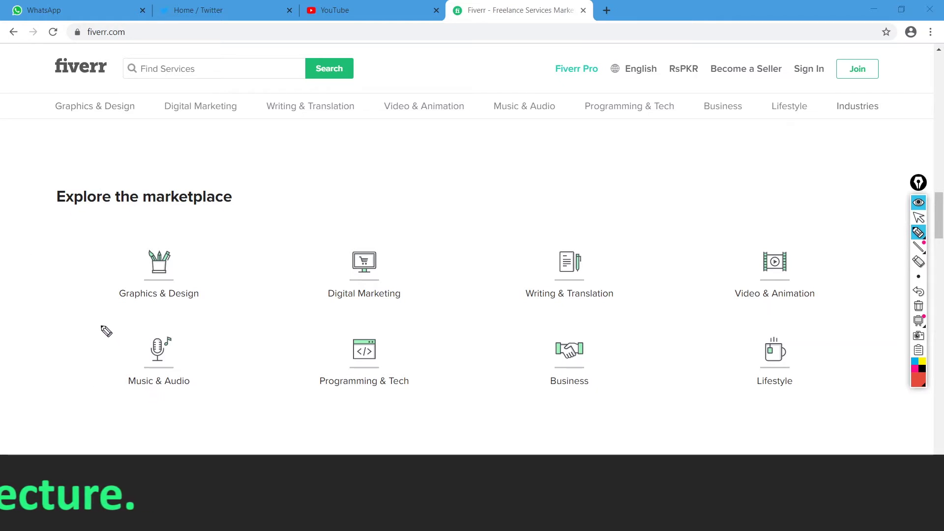
Circle Graphics & Design, Digital Marketing, Writing & Translation and Video & Animation in red
mouse_move(106, 331)
mouse_down()
mouse_move(243, 308)
mouse_move(190, 236)
mouse_move(85, 284)
mouse_move(105, 329)
mouse_move(117, 328)
mouse_up()
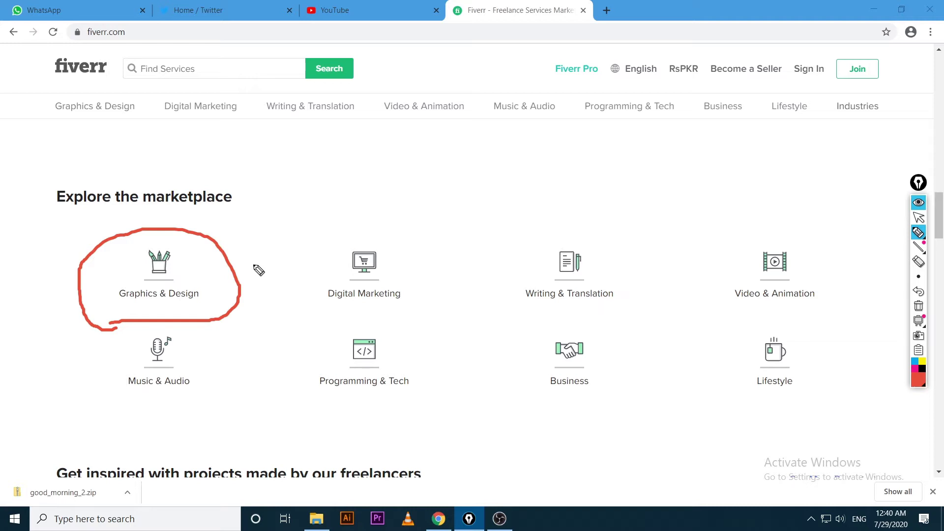
mouse_move(325, 219)
mouse_down()
mouse_move(297, 310)
mouse_move(380, 323)
mouse_move(404, 216)
mouse_move(285, 243)
mouse_up()
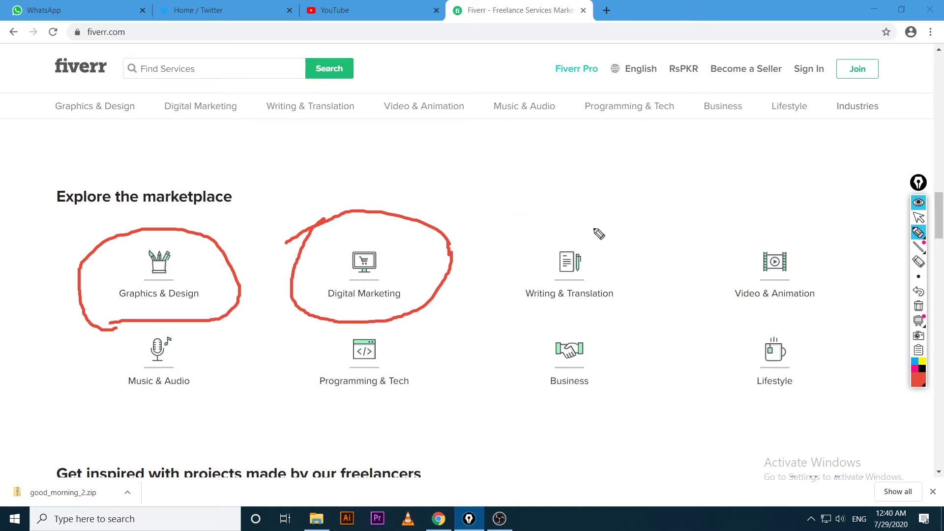
mouse_move(541, 229)
mouse_down()
mouse_move(570, 327)
mouse_move(547, 229)
mouse_up()
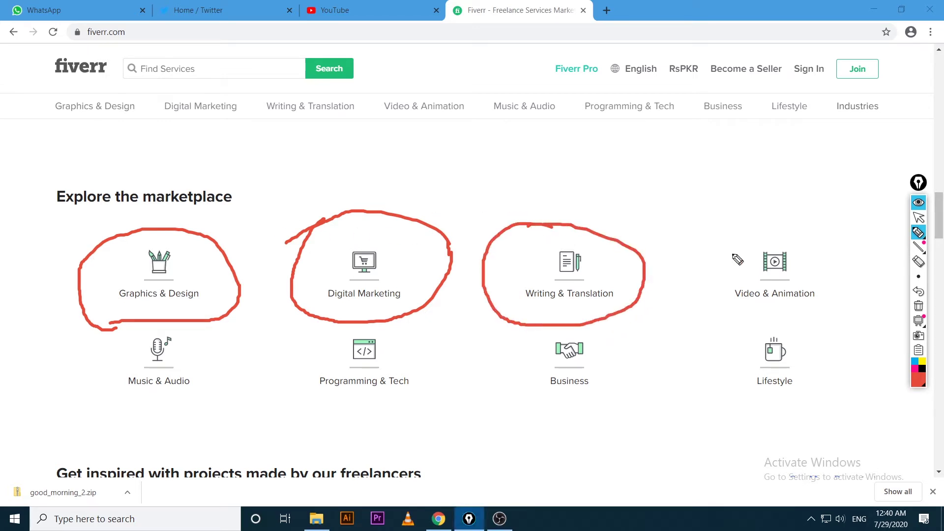
mouse_move(776, 229)
mouse_down()
mouse_move(822, 316)
mouse_move(682, 223)
mouse_up()
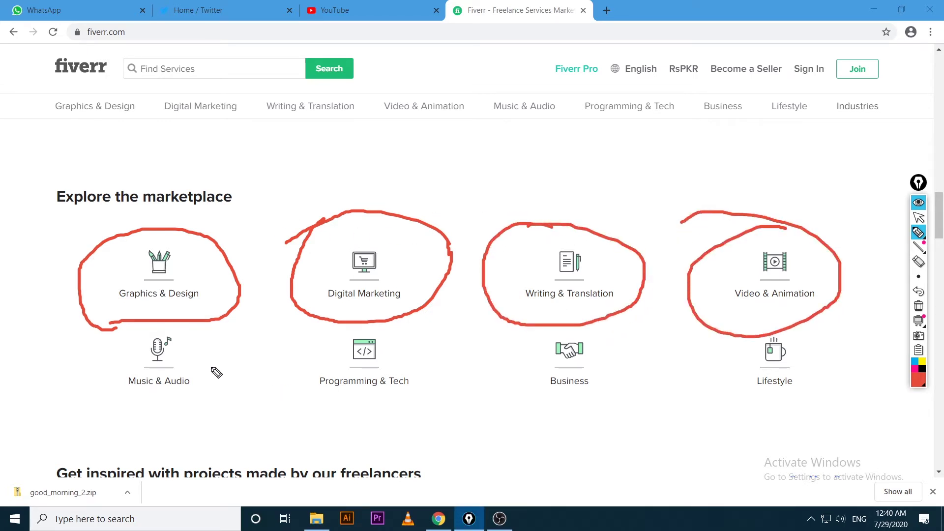
mouse_move(133, 394)
mouse_down()
mouse_move(228, 359)
mouse_move(140, 408)
mouse_move(232, 385)
mouse_up()
Circle Music & Audio, Programming & Tech, Business and Lifestyle, check-mark Lifestyle, then stop drawing
mouse_move(324, 330)
mouse_down()
mouse_move(354, 413)
mouse_move(307, 327)
mouse_up()
mouse_move(555, 326)
mouse_down()
mouse_move(516, 395)
mouse_move(515, 328)
mouse_up()
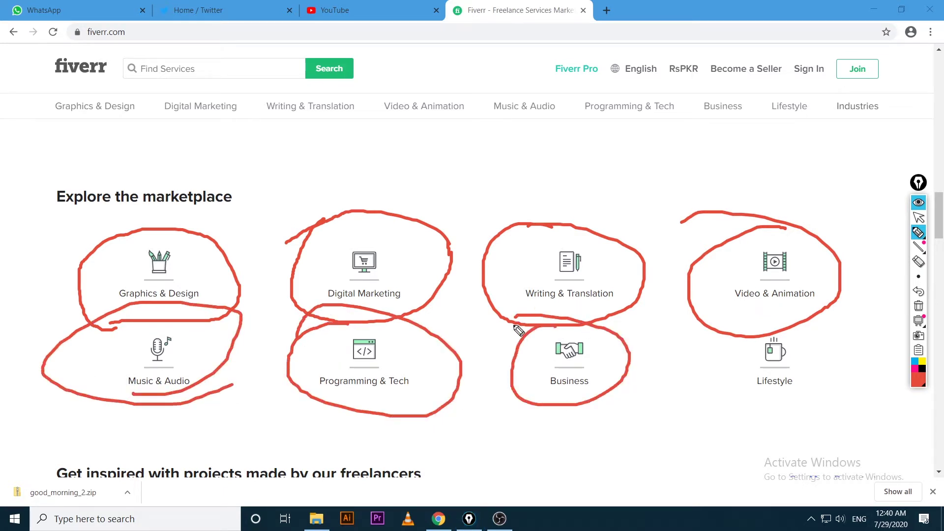
mouse_move(796, 312)
mouse_down()
mouse_move(833, 359)
mouse_move(641, 305)
mouse_up()
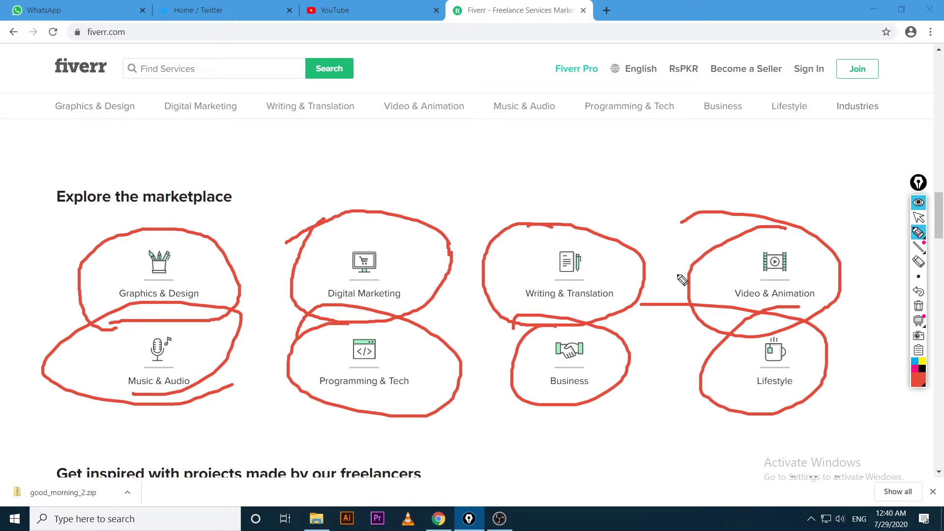
drag(802, 351, 863, 300)
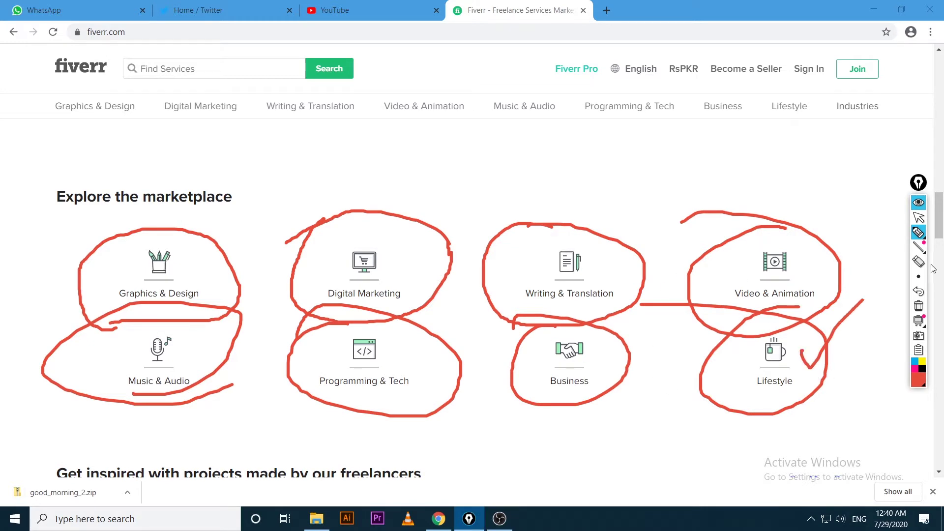
click(919, 217)
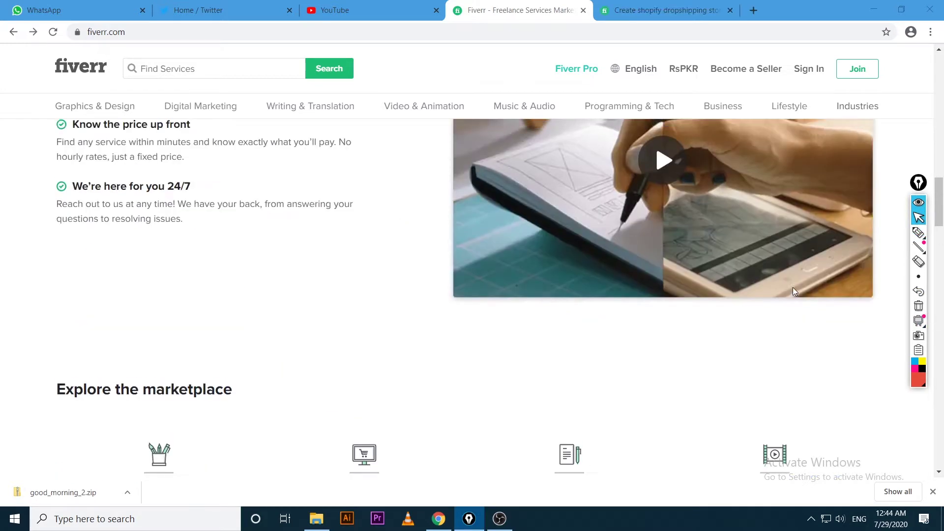
scroll(793, 287, up, 2)
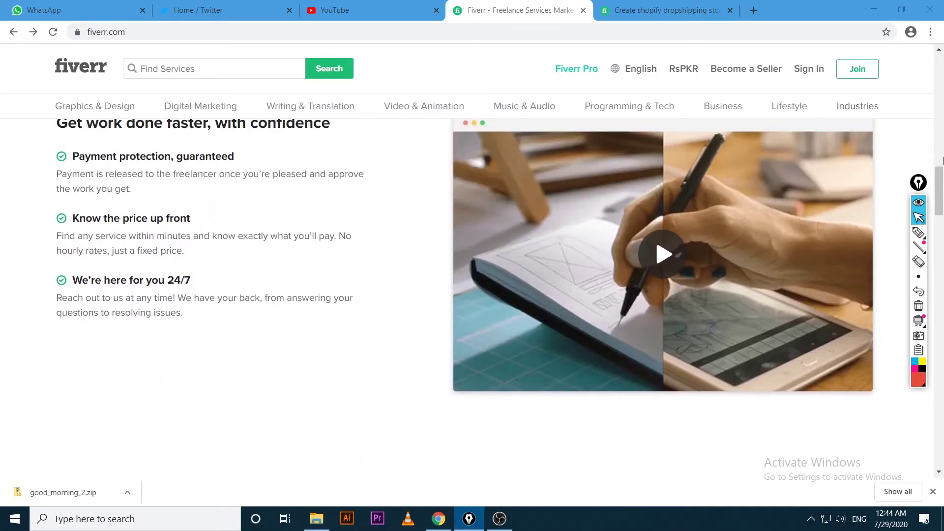
Scroll to the top, open Join, enter an email address and continue
drag(942, 191, 942, 67)
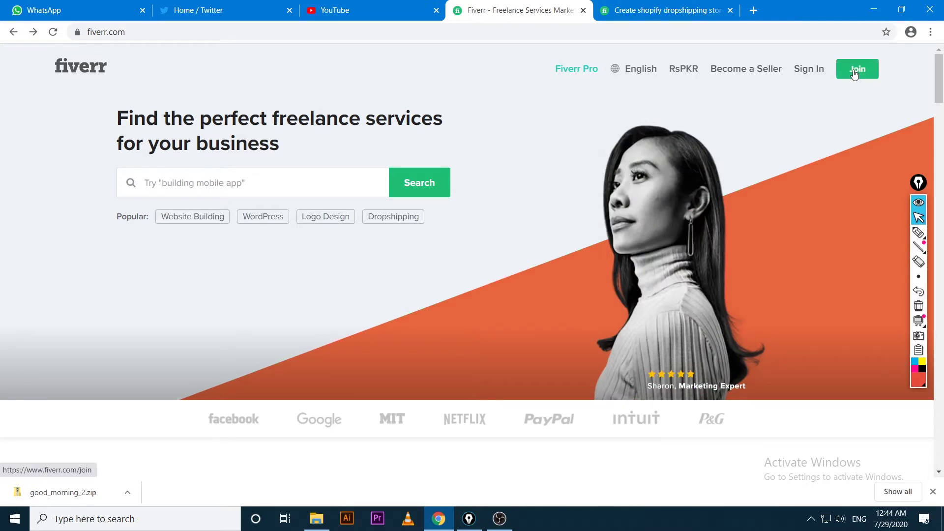
click(855, 71)
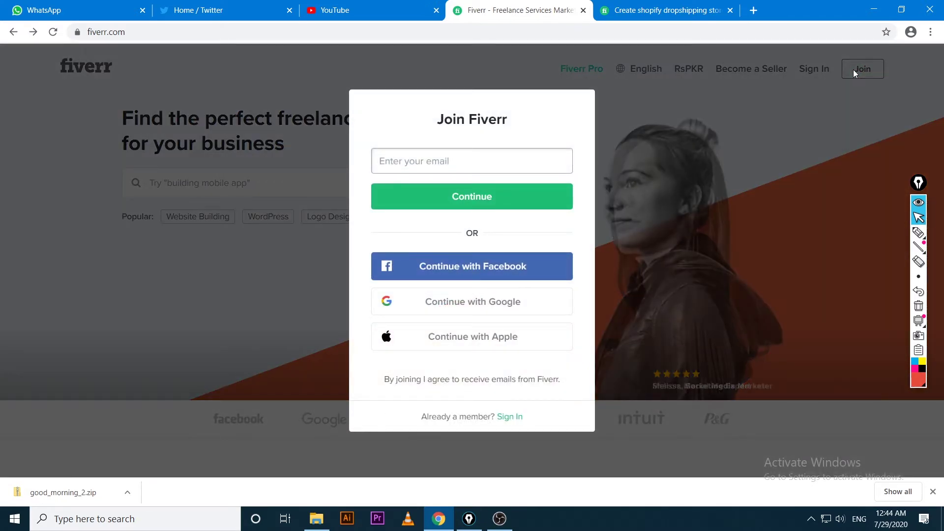
click(492, 165)
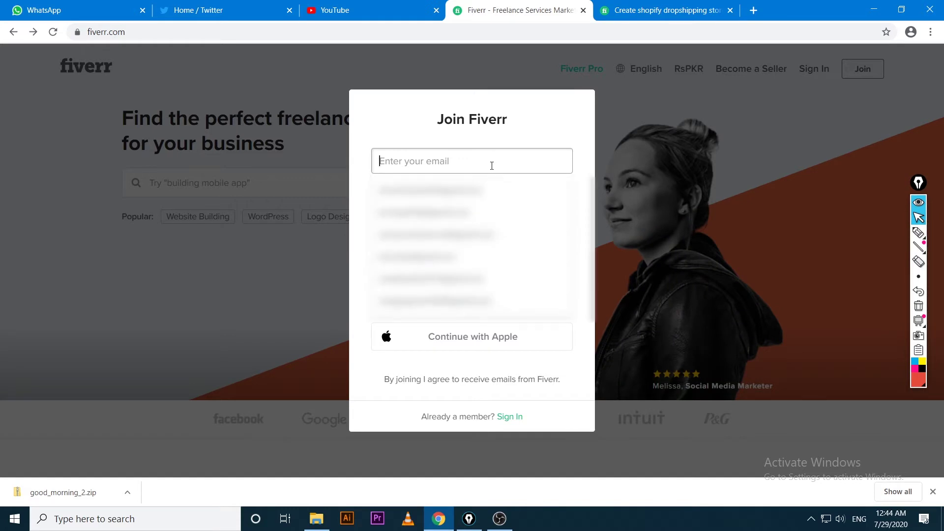
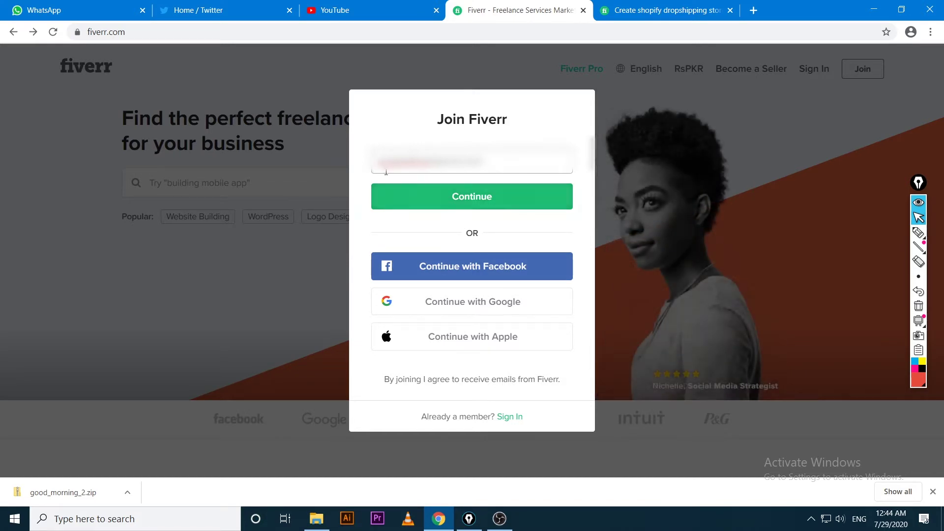
click(484, 199)
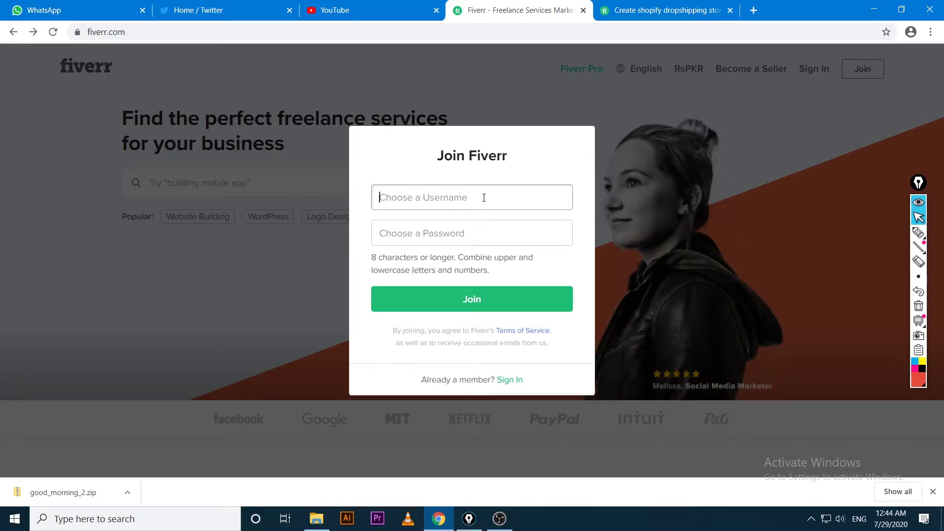
Enter a username and a password and submit to create the Fiverr account
text(ab)
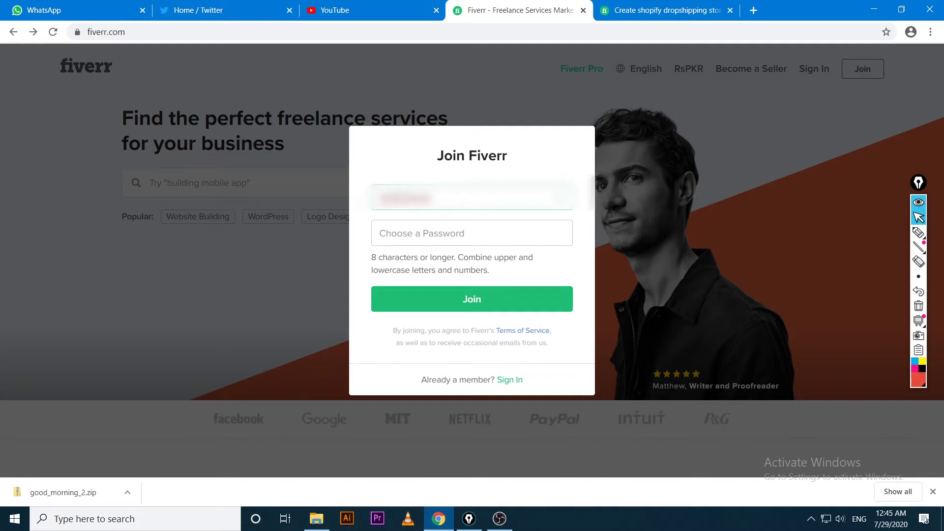
click(455, 235)
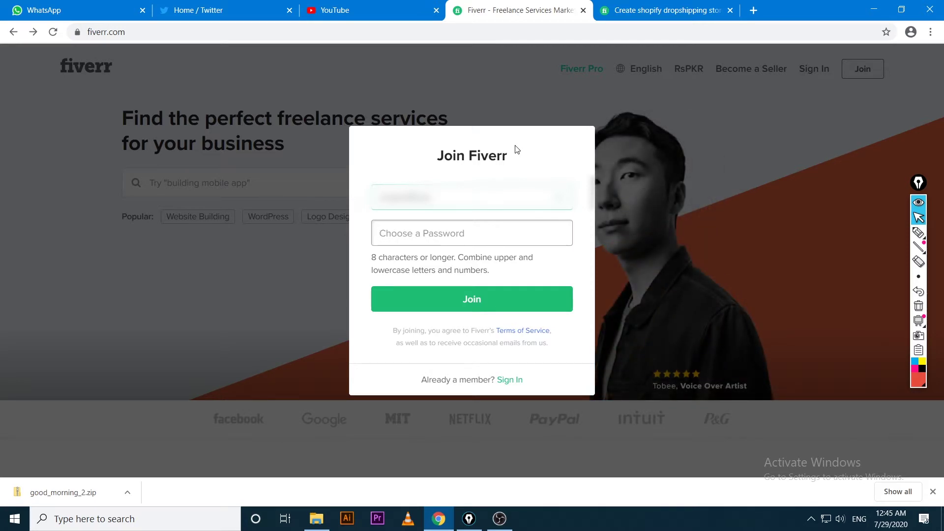
text(•••)
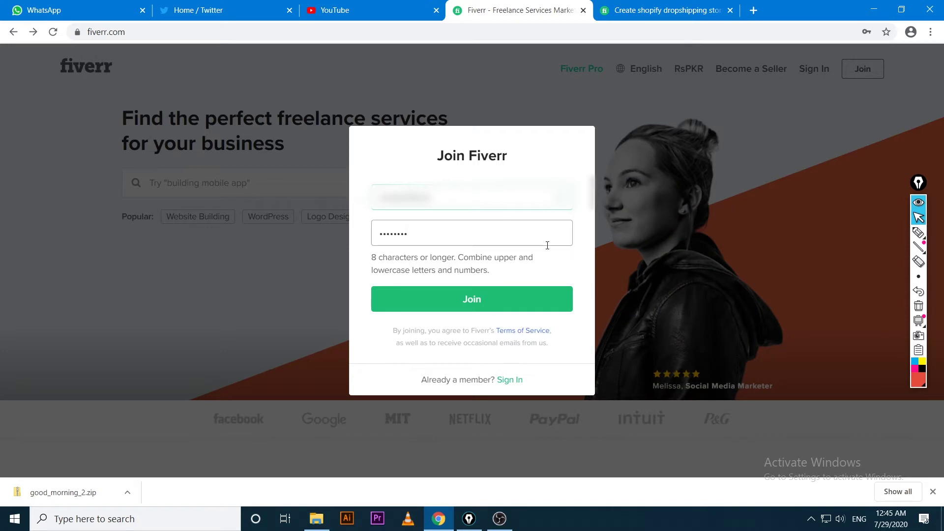
key(Return)
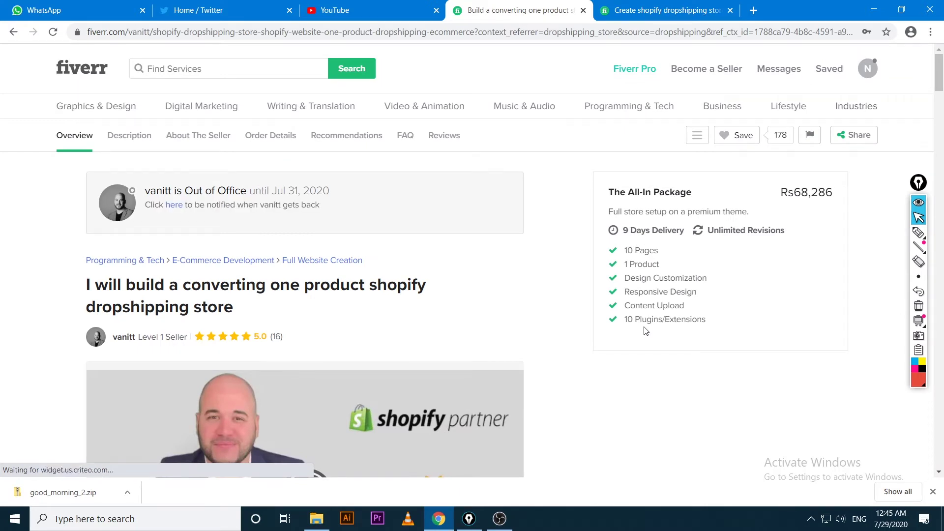
Dismiss the save-password prompt and mark the Get offers card, activation warning and resend option in red
click(860, 231)
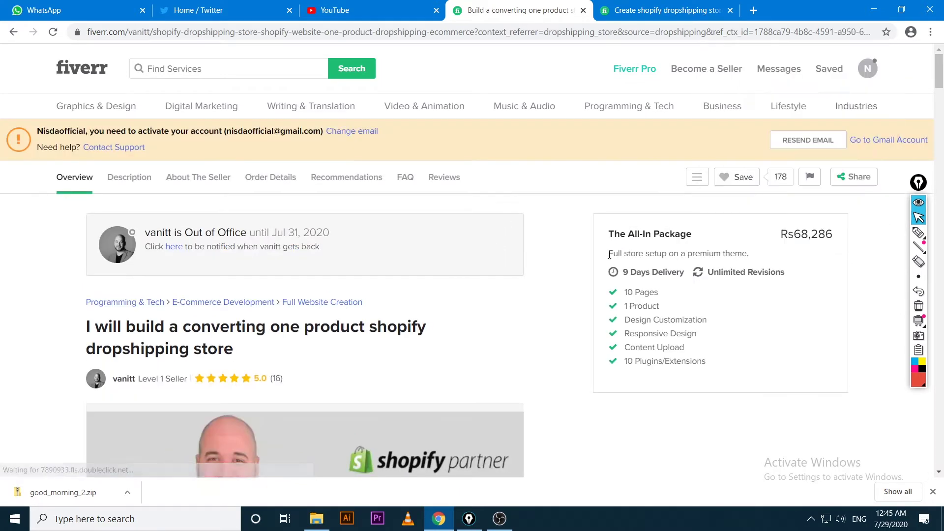
scroll(601, 397, down, 10)
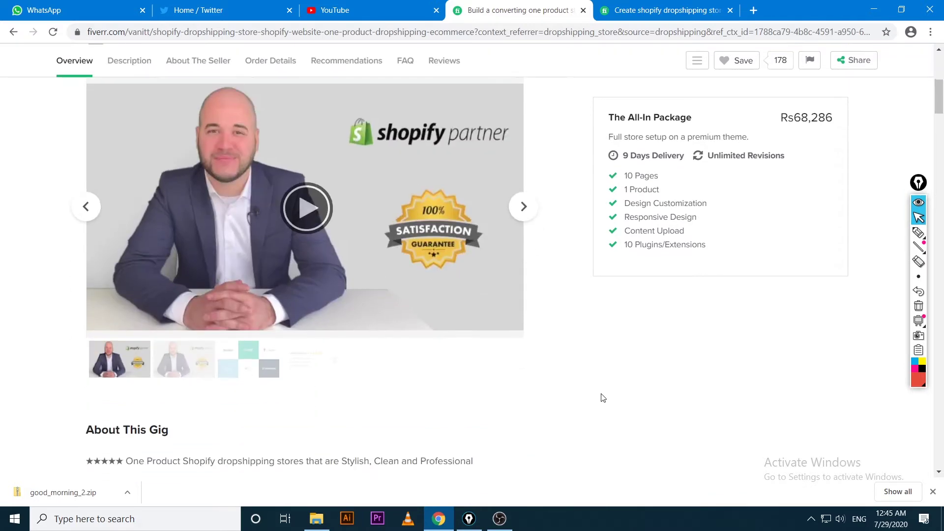
scroll(607, 402, up, 3)
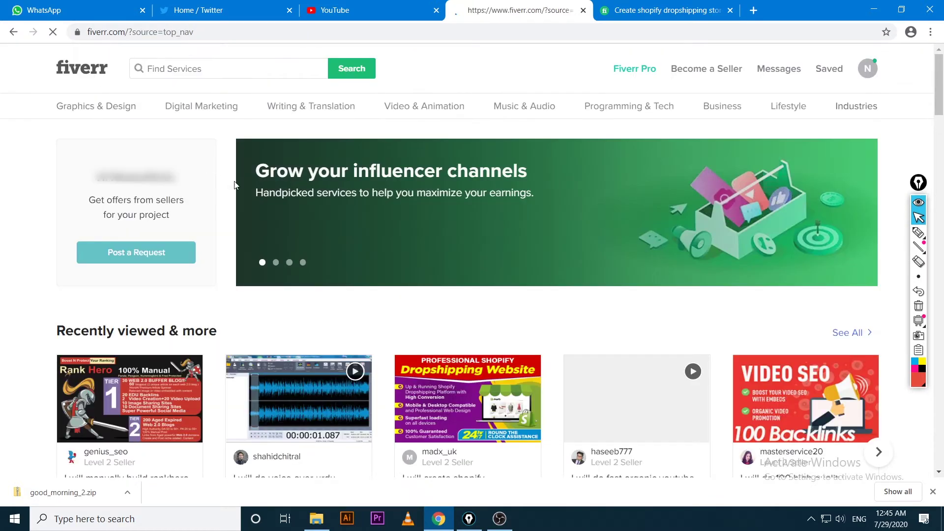
click(919, 232)
mouse_move(168, 162)
mouse_down()
mouse_move(48, 194)
mouse_move(168, 293)
mouse_move(130, 152)
mouse_move(95, 156)
mouse_up()
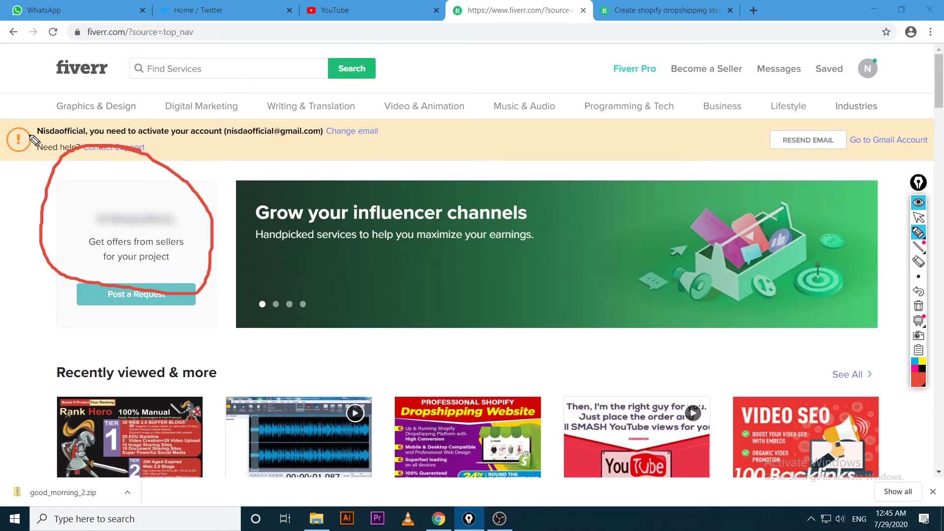
drag(33, 139, 373, 140)
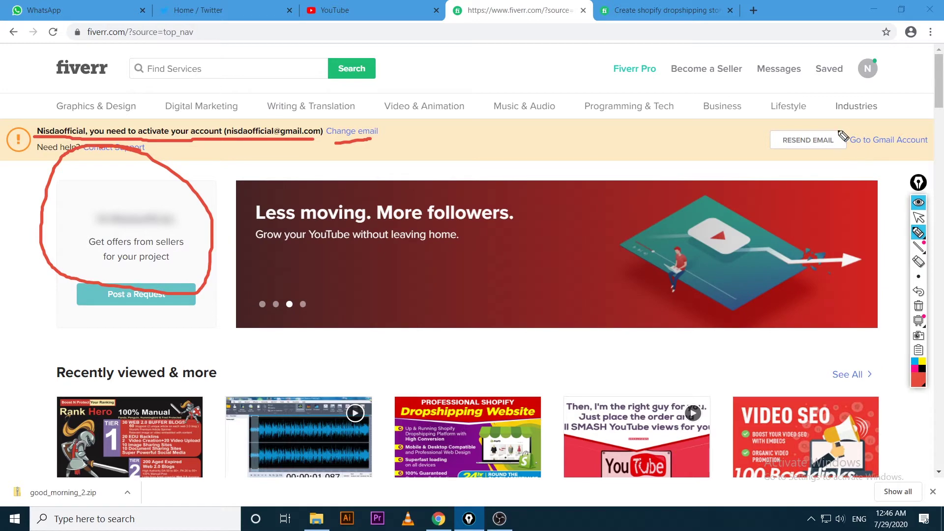
mouse_move(828, 128)
mouse_down()
mouse_move(782, 131)
mouse_move(836, 178)
mouse_move(845, 134)
mouse_move(835, 124)
mouse_up()
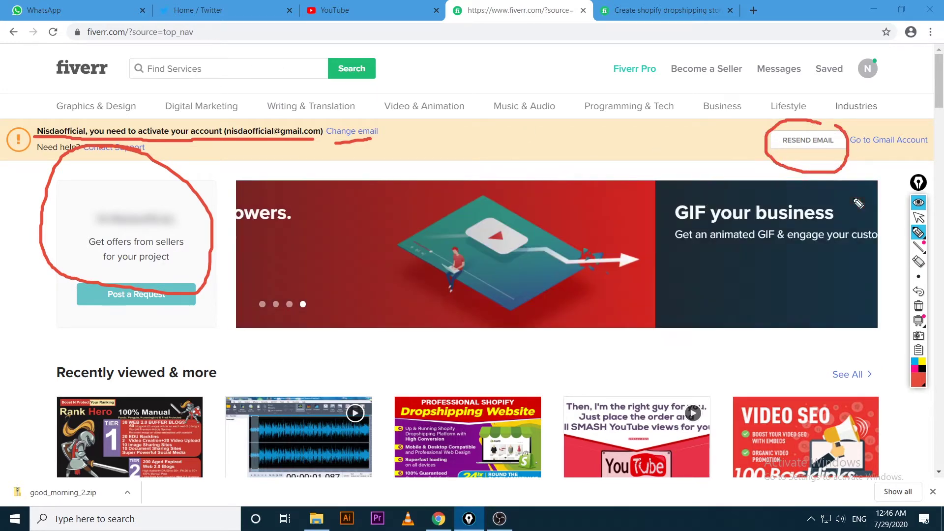
Erase the red annotations and open a new blank browser tab
click(915, 219)
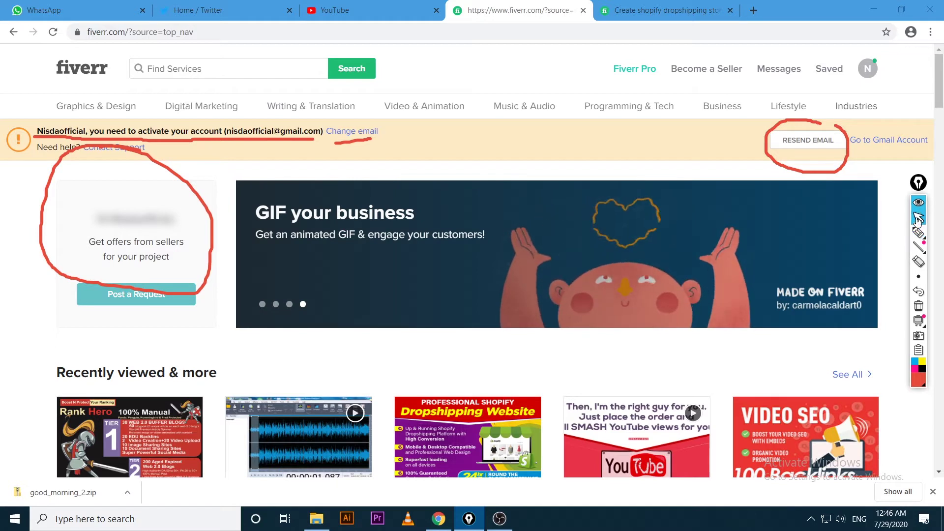
click(918, 306)
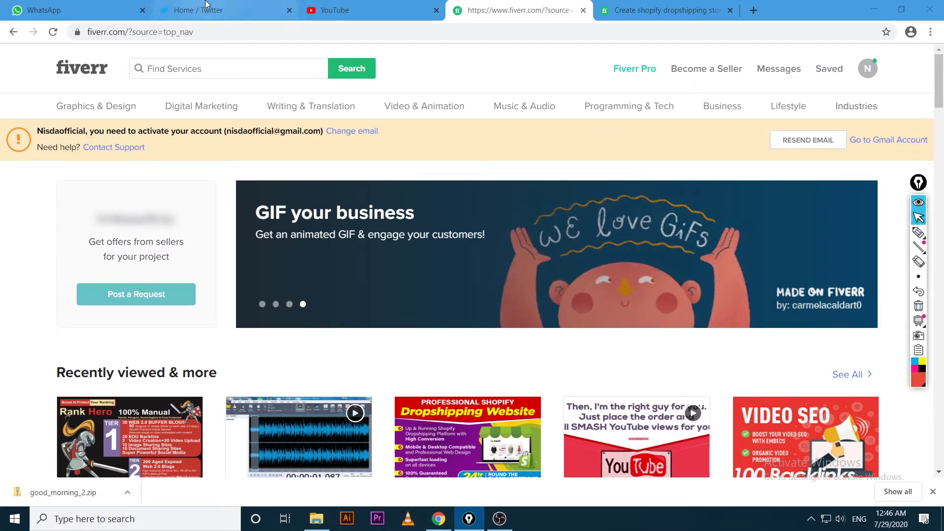
click(754, 9)
click(738, 27)
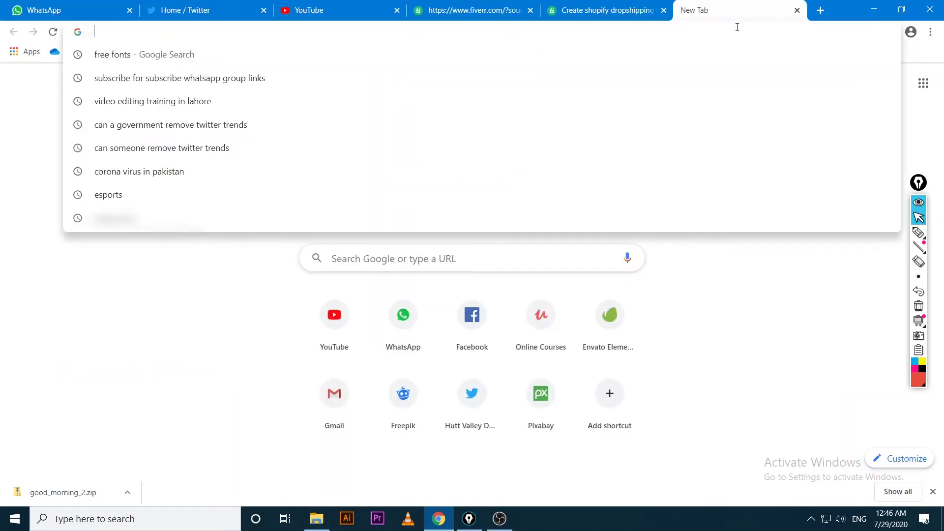
Load Gmail and scroll to Fiverr's activation email
text(gmail.com)
key(Return)
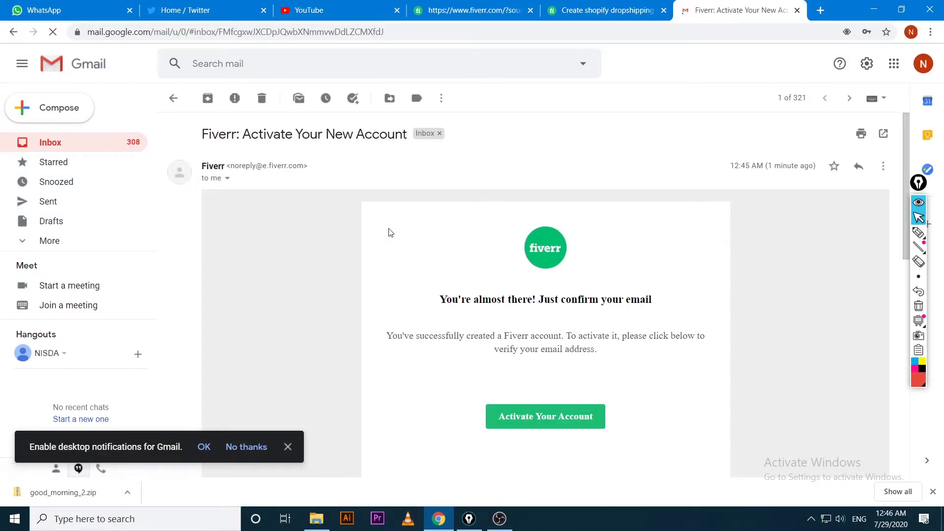
scroll(442, 261, down, 2)
Circle and check-mark the account activation link in red, then erase the marks
key(ctrl+shift+p)
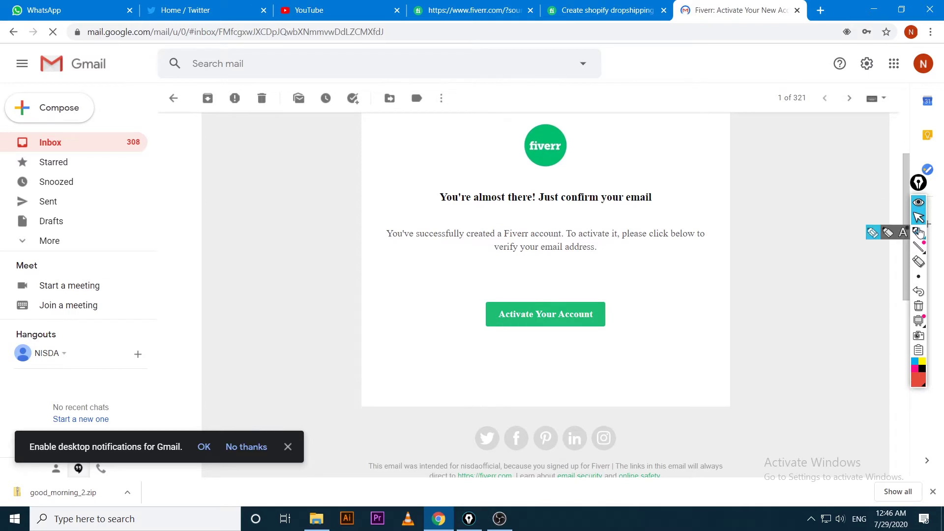
mouse_move(598, 283)
mouse_down()
mouse_move(387, 313)
mouse_move(708, 320)
mouse_move(541, 281)
mouse_up()
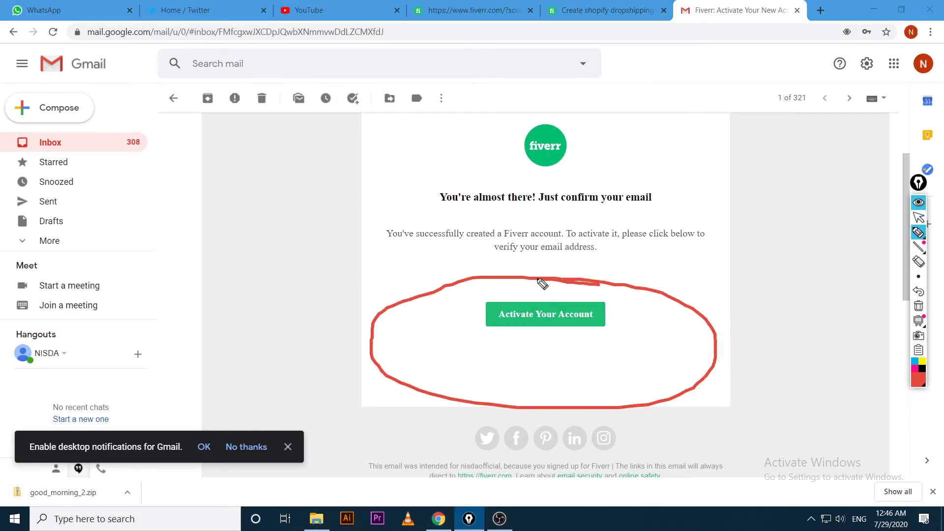
mouse_move(610, 303)
mouse_down()
mouse_move(618, 307)
mouse_move(697, 248)
mouse_up()
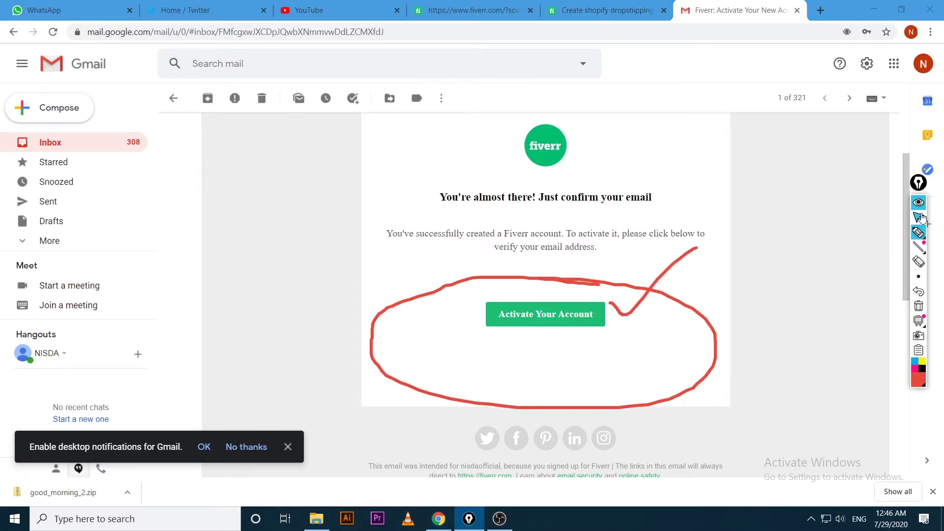
click(919, 217)
click(919, 305)
Activate the account from the email link, close the old Fiverr tabs and switch to the activated one
click(558, 324)
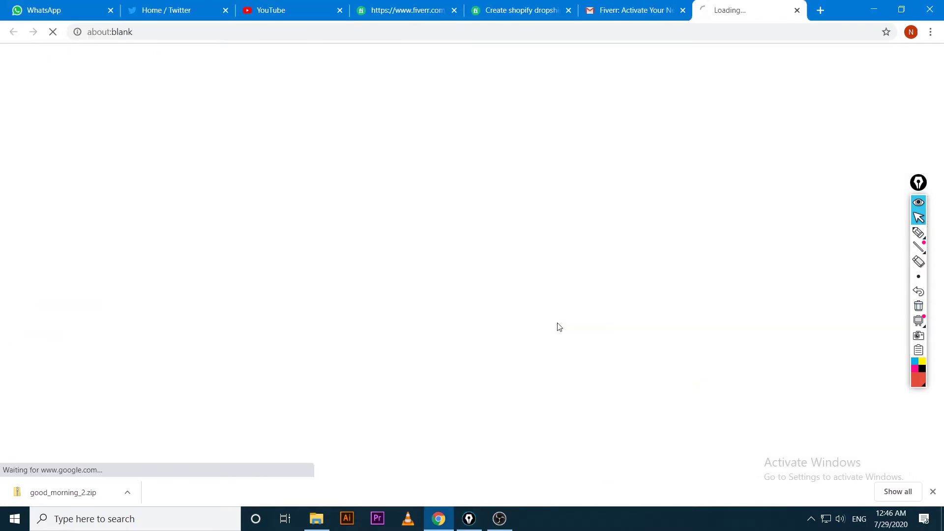
click(430, 5)
click(454, 10)
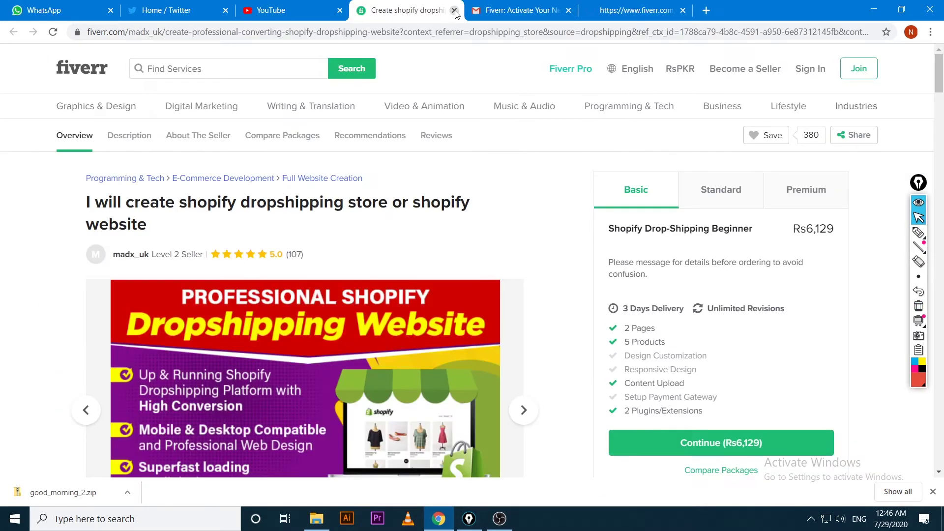
click(454, 10)
click(494, 14)
mouse_move(547, 135)
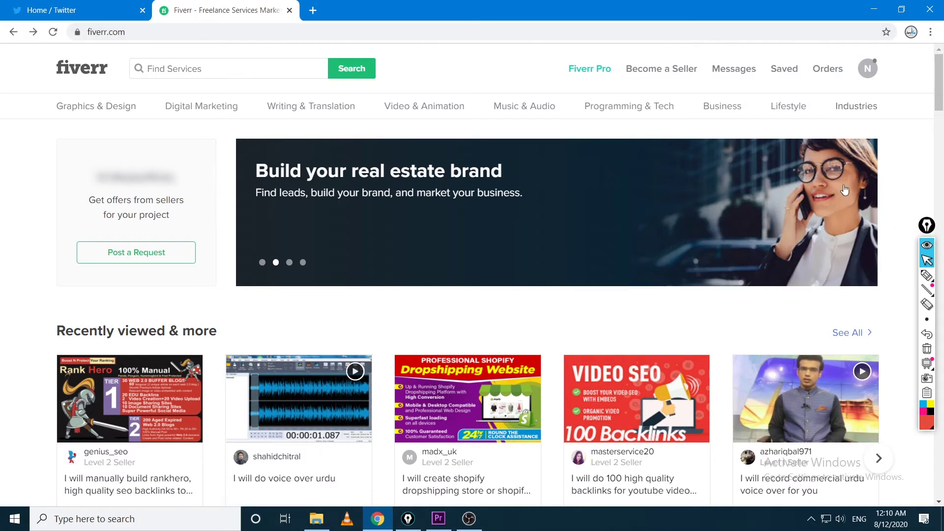
Open Become a Seller, begin sign-up, and continue past the overview and successful-profile tips
click(674, 74)
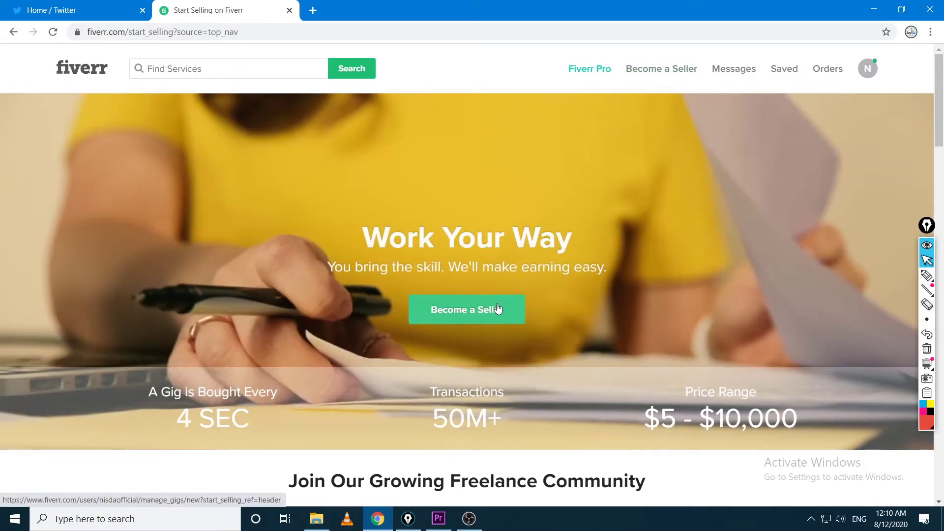
click(485, 315)
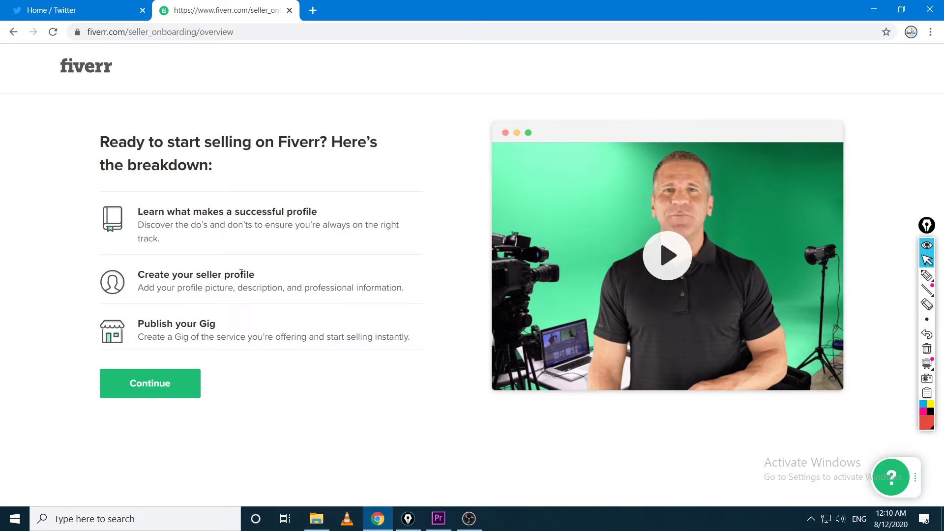
click(156, 396)
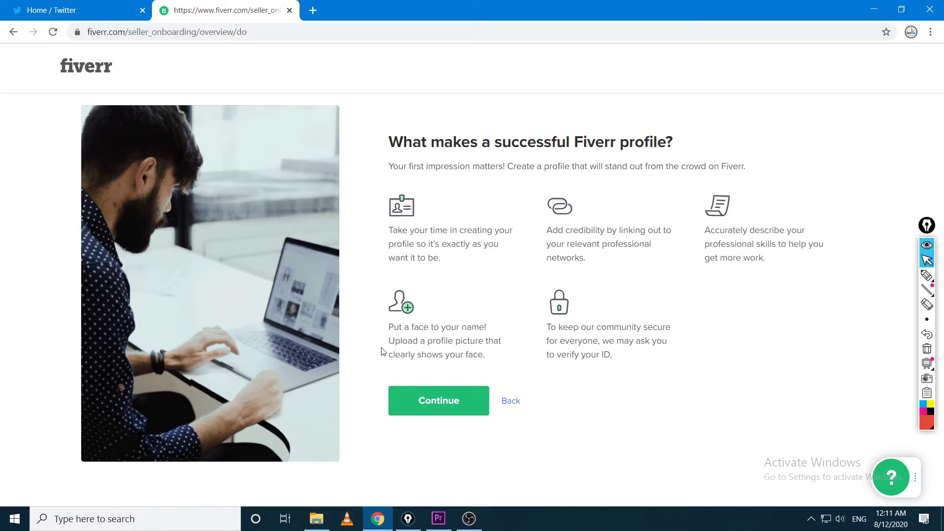
click(461, 405)
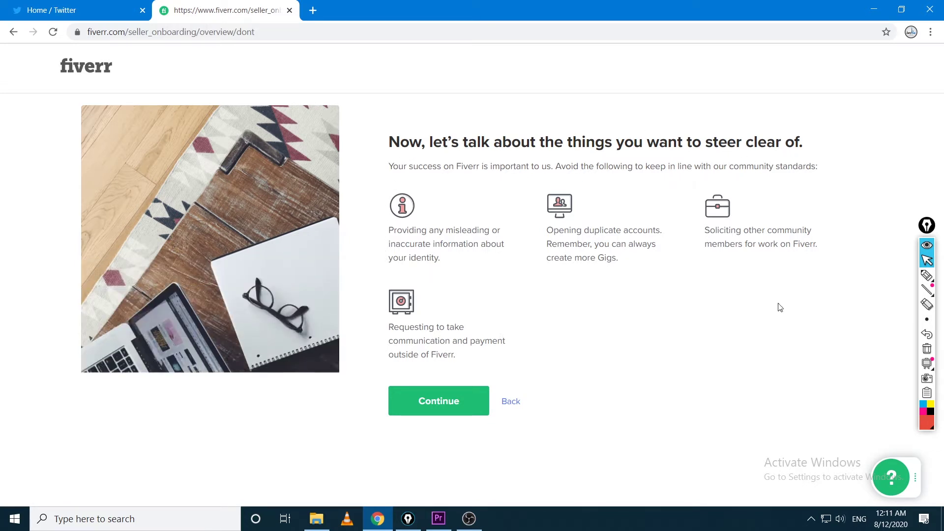
click(927, 275)
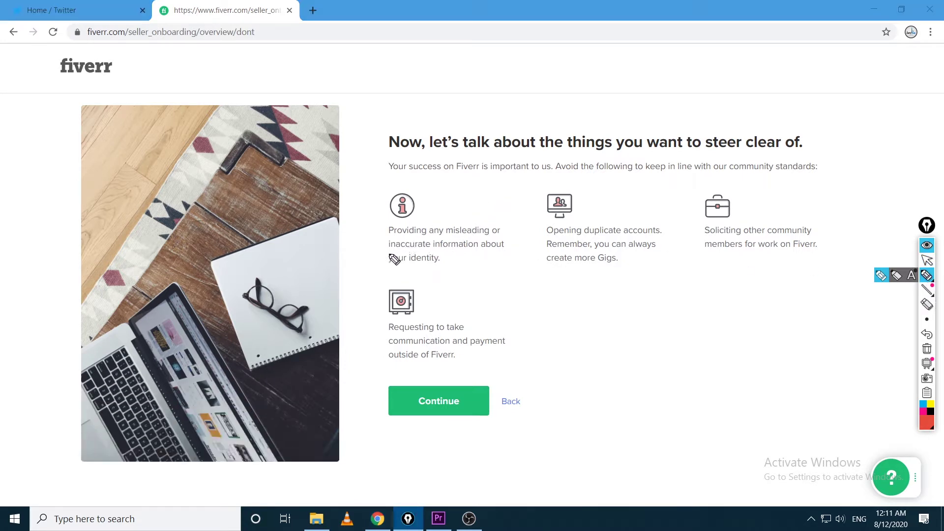
mouse_move(490, 192)
mouse_down()
mouse_move(438, 289)
mouse_move(361, 199)
mouse_move(476, 187)
mouse_move(504, 203)
mouse_up()
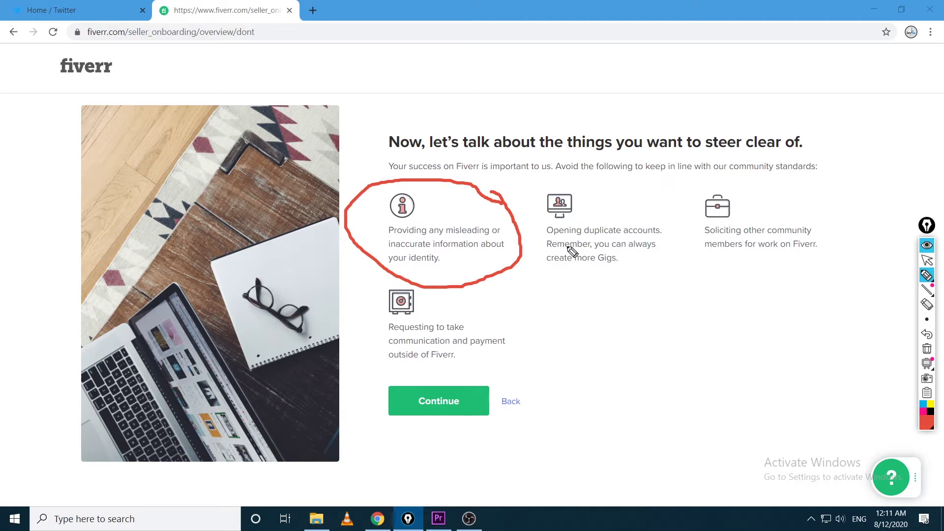
mouse_move(593, 185)
mouse_down()
mouse_move(544, 199)
mouse_move(604, 297)
mouse_move(671, 243)
mouse_move(613, 183)
mouse_move(583, 185)
mouse_up()
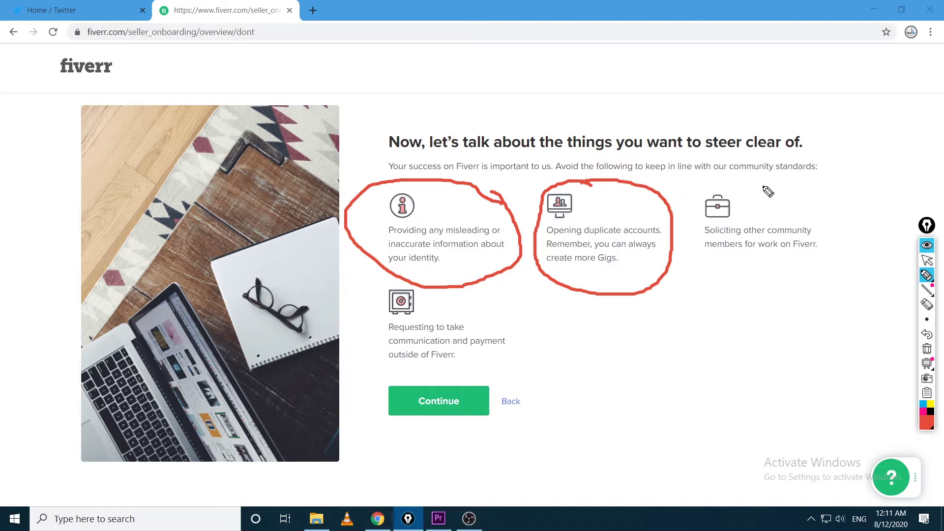
mouse_move(751, 189)
mouse_down()
mouse_move(729, 185)
mouse_move(691, 211)
mouse_move(725, 292)
mouse_move(846, 221)
mouse_move(739, 178)
mouse_move(730, 190)
mouse_up()
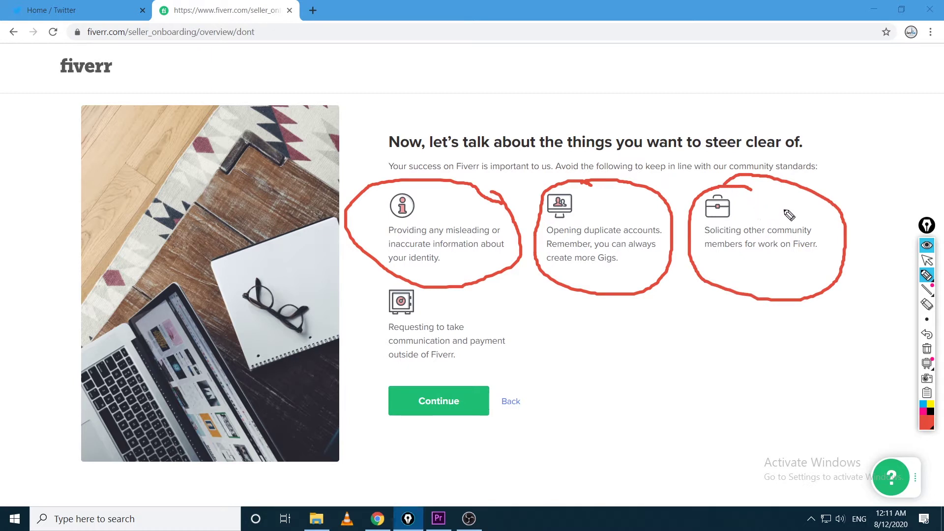
mouse_move(387, 372)
mouse_down()
mouse_move(498, 359)
mouse_move(509, 322)
mouse_up()
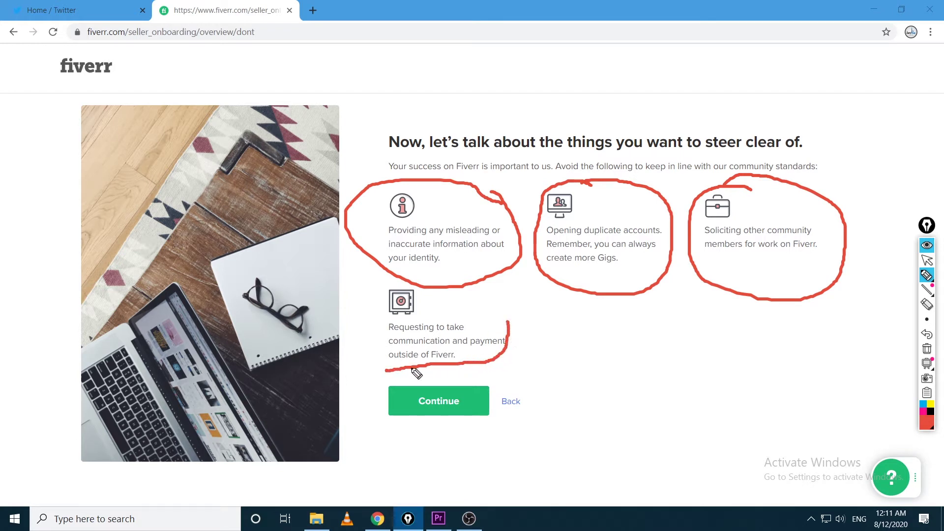
mouse_move(386, 373)
mouse_down()
mouse_move(370, 306)
mouse_move(478, 289)
mouse_move(509, 322)
mouse_up()
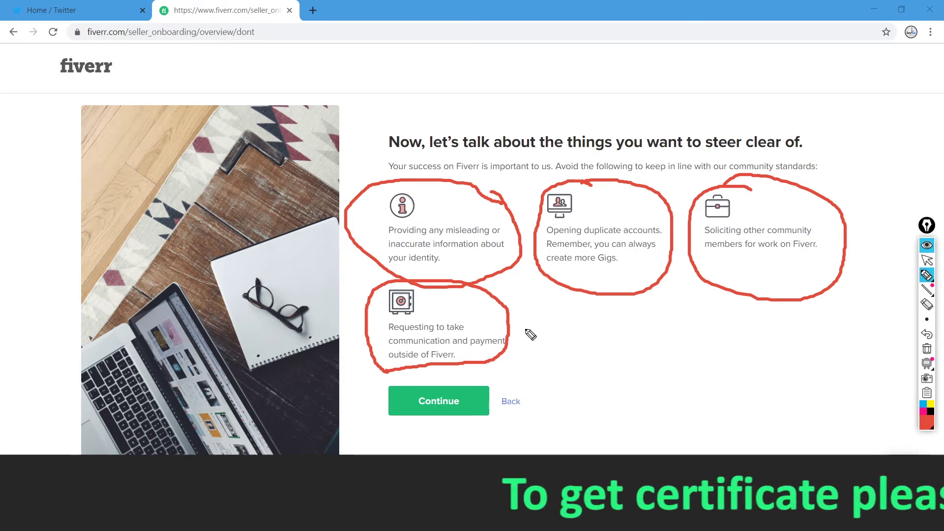
click(927, 261)
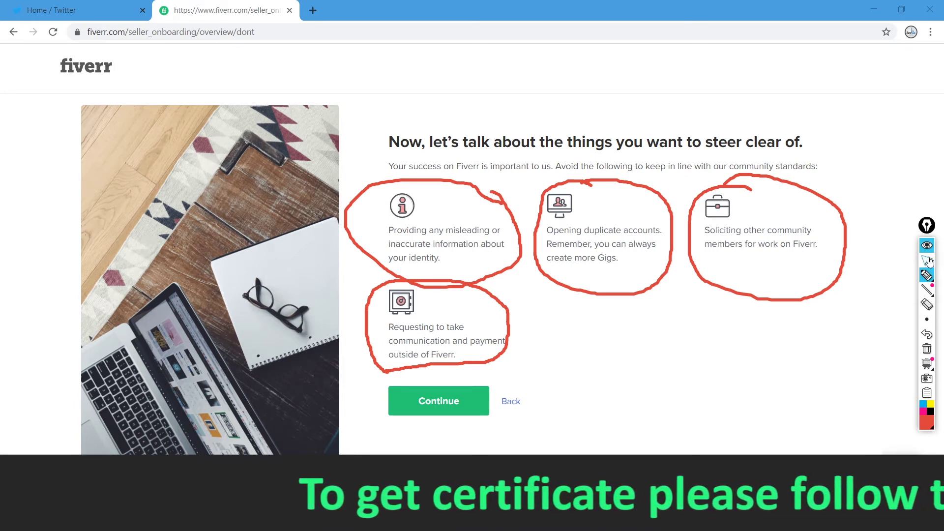
click(927, 349)
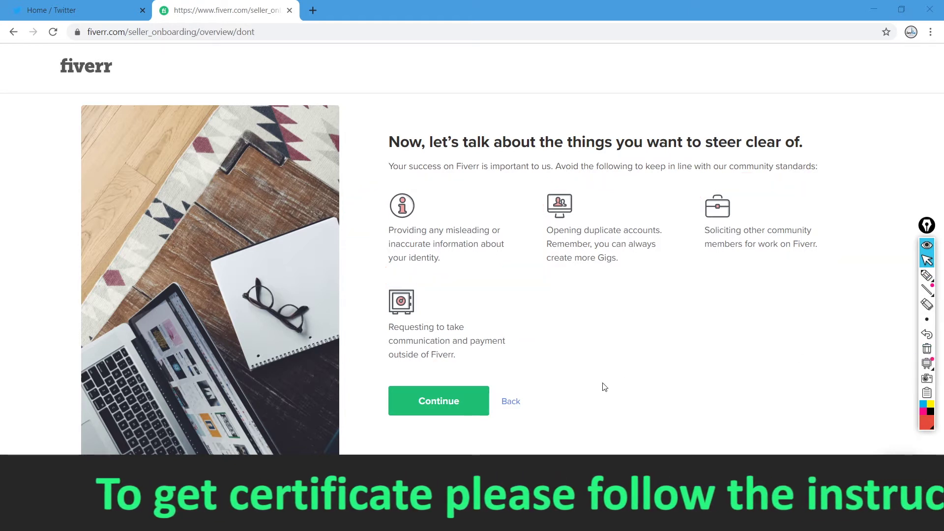
Continue to Personal Info and enter the seller's first and last name
click(445, 403)
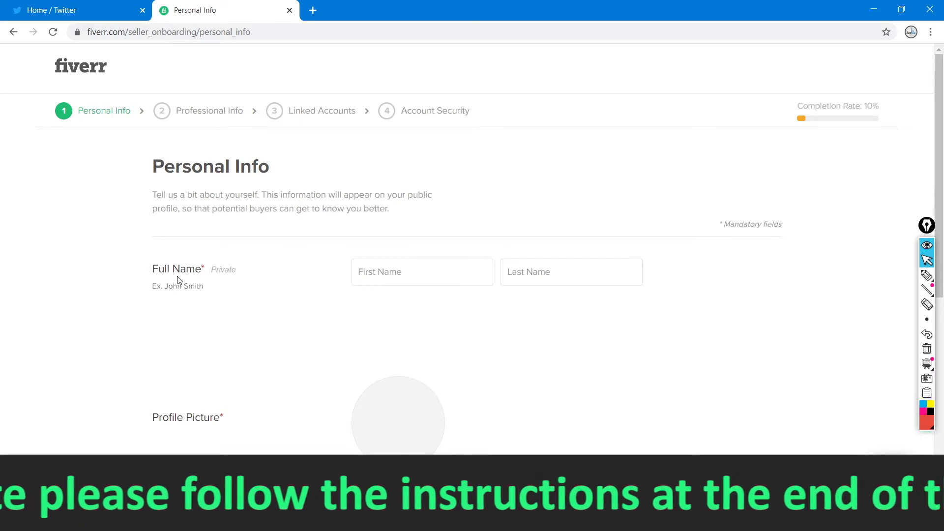
click(405, 274)
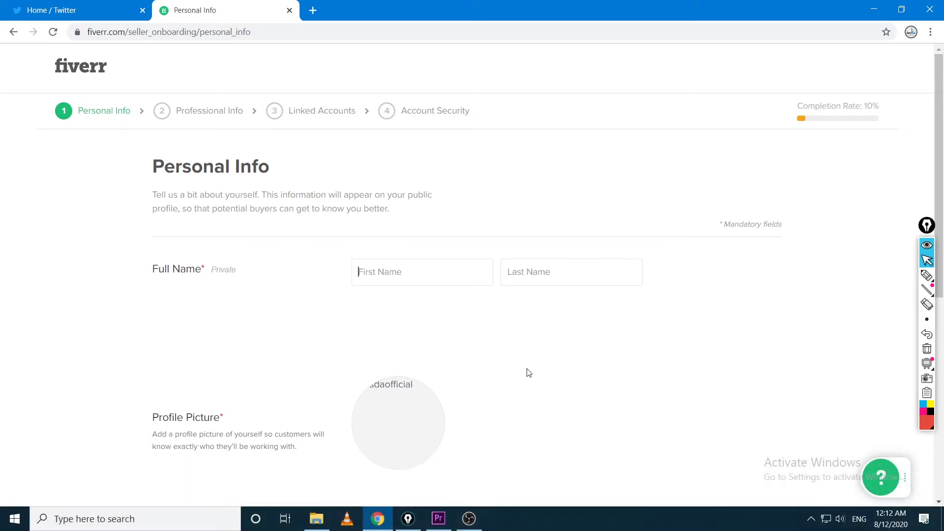
text(John)
key(Tab)
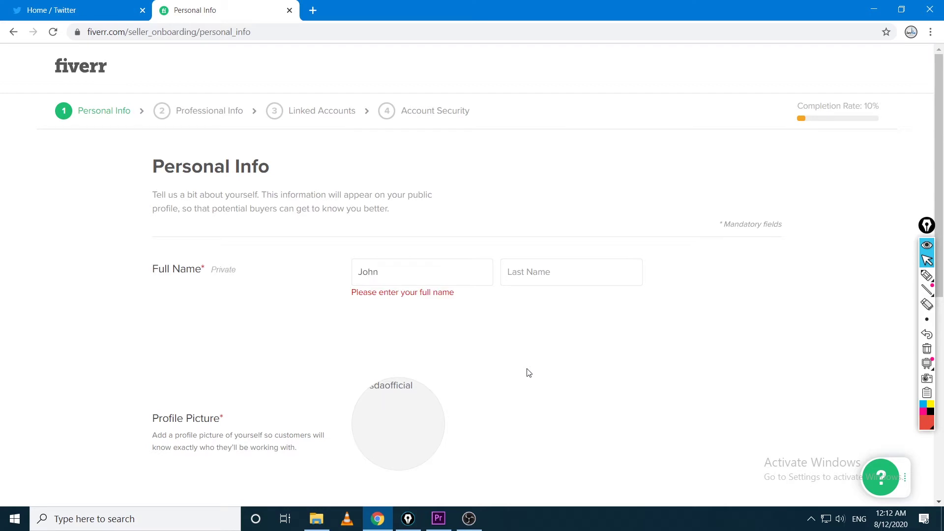
text(Smith)
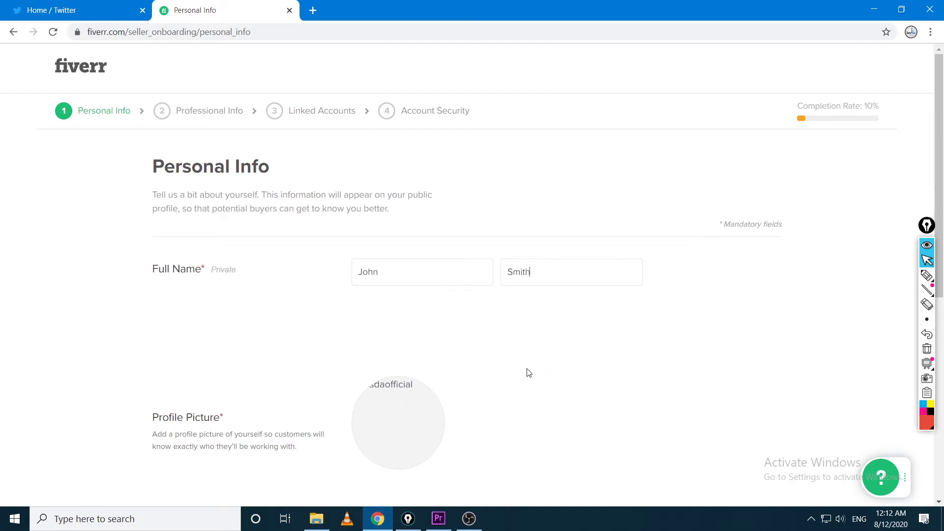
Scroll to Profile Picture, circle and check-mark it in red, then clear the drawings
scroll(529, 373, down, 2)
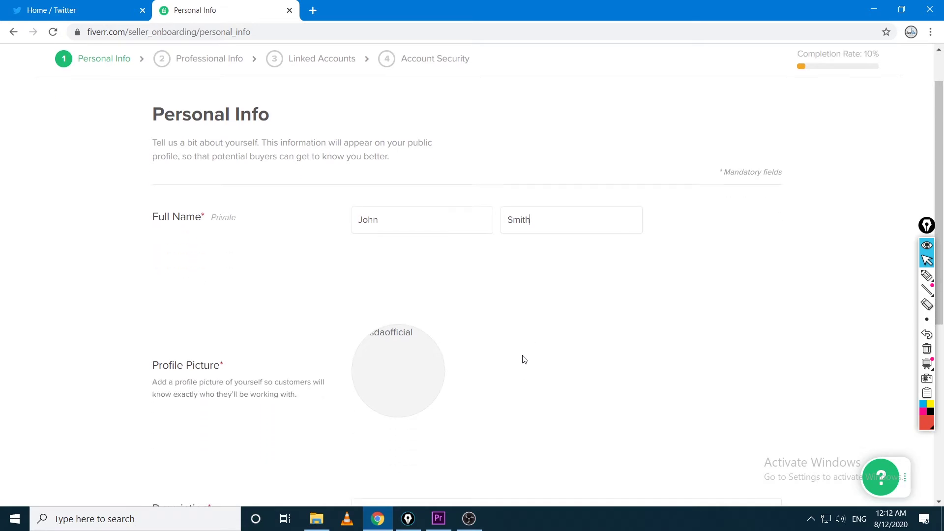
click(927, 276)
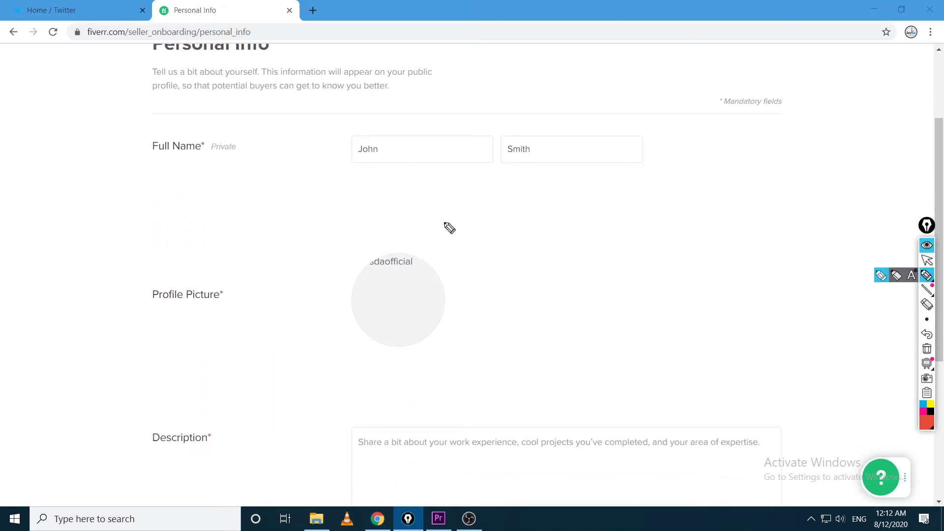
mouse_move(437, 220)
mouse_down()
mouse_move(481, 381)
mouse_move(401, 221)
mouse_move(316, 285)
mouse_up()
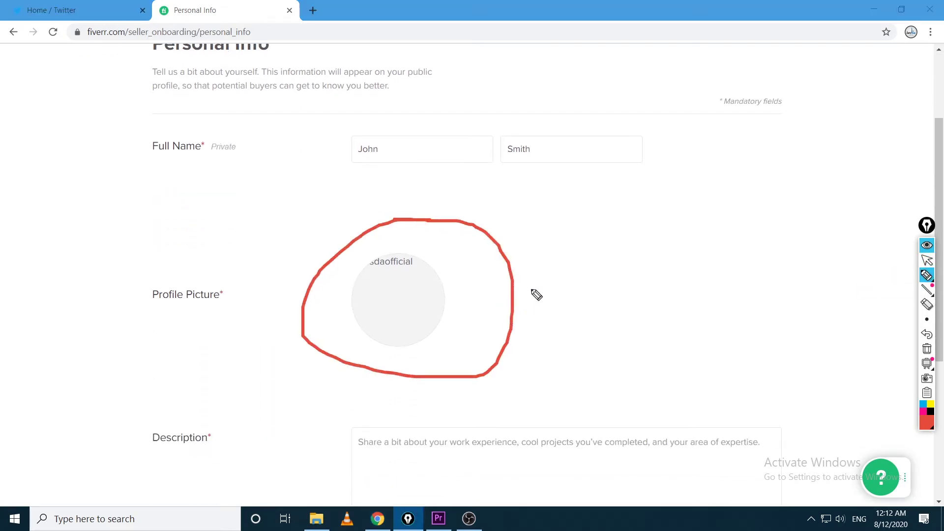
drag(540, 272, 632, 218)
click(927, 260)
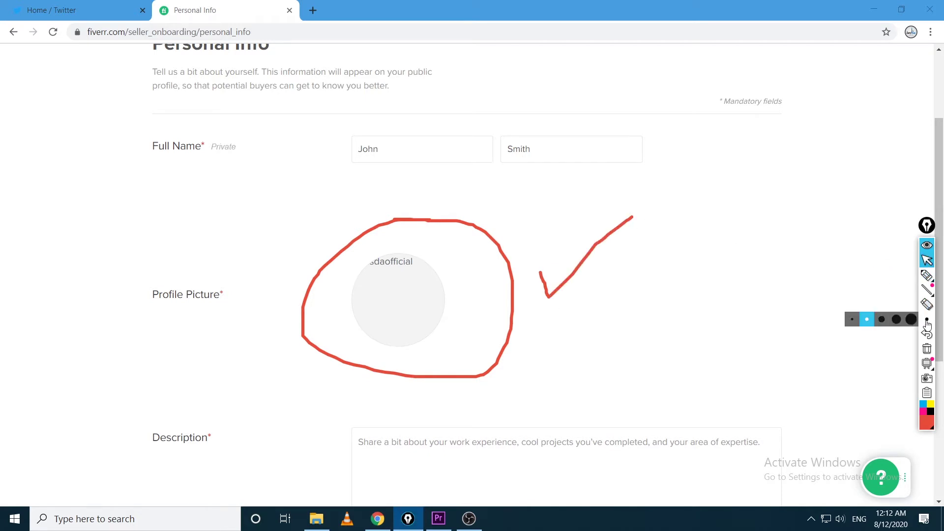
click(927, 348)
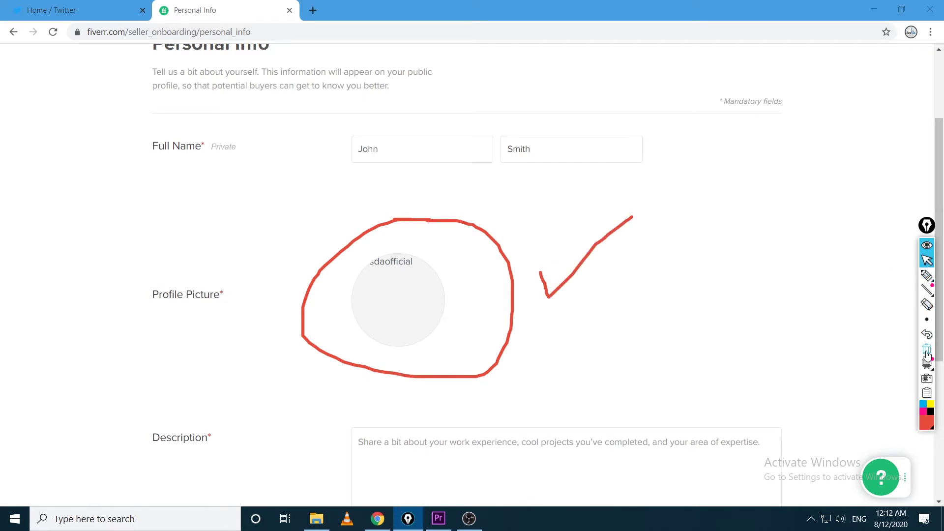
Upload OBCBSH0 from new (F:) > Graphic Designing as the profile picture, viewed as extra large icons
click(408, 319)
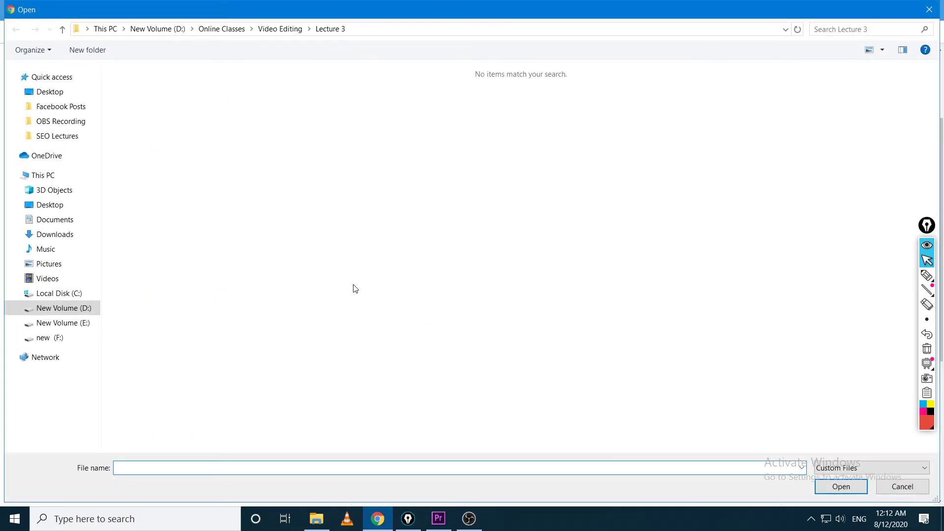
click(58, 174)
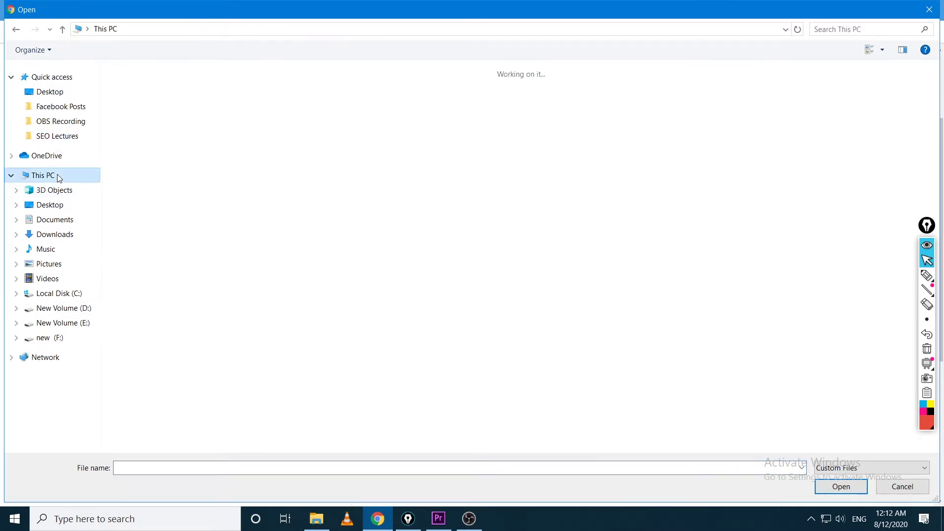
double_click(667, 191)
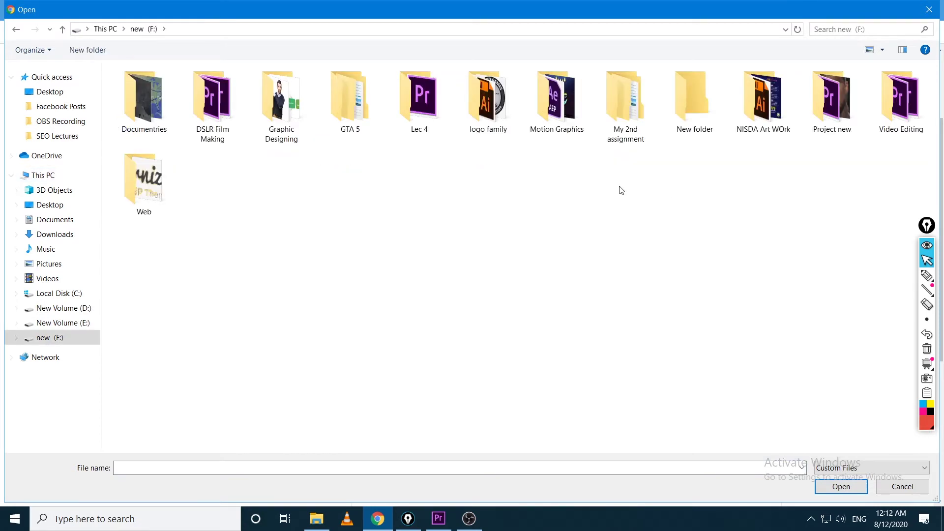
double_click(283, 126)
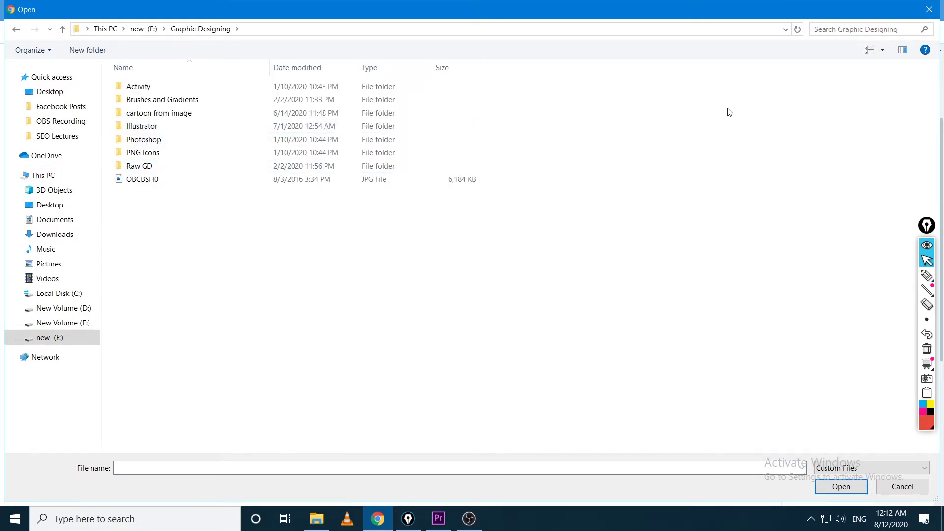
click(883, 49)
click(891, 11)
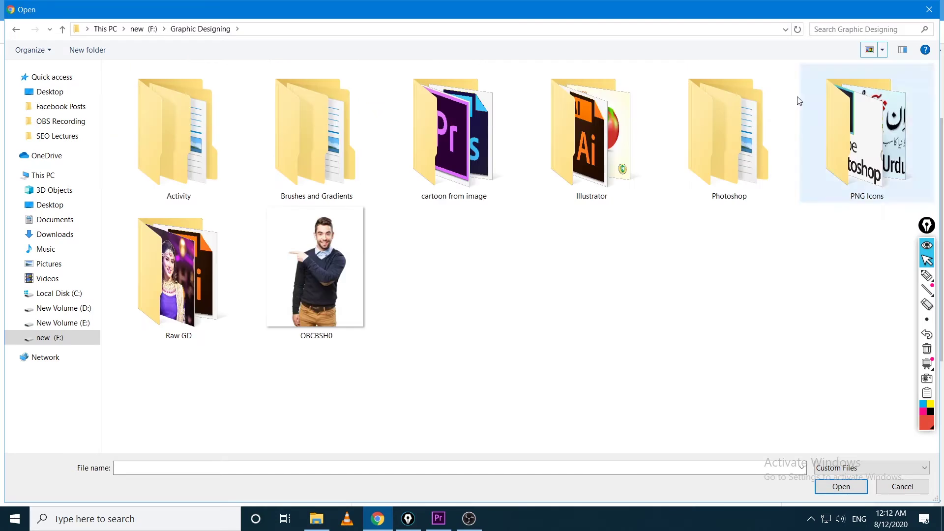
double_click(308, 260)
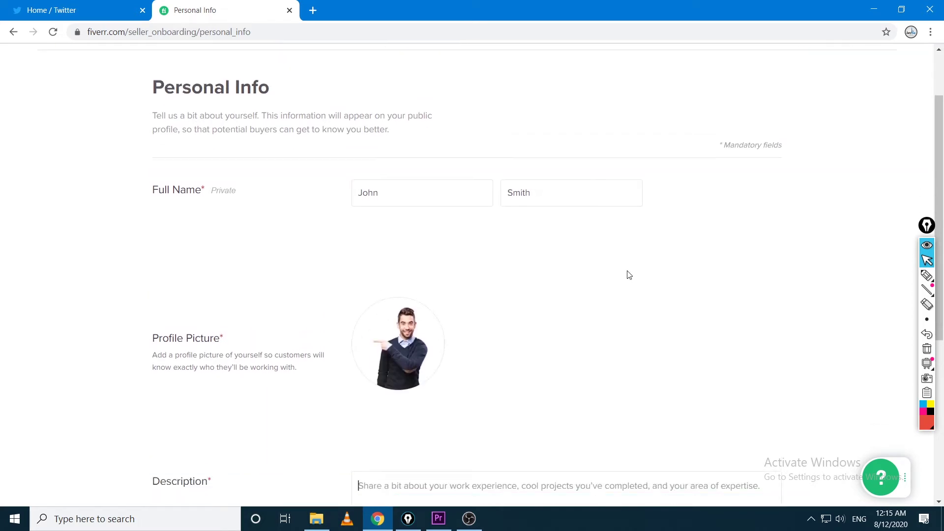
Start the description 'I am a professional Video Editor, Animator, Graphic…', fixing professional and Graphic
scroll(626, 274, down, 1)
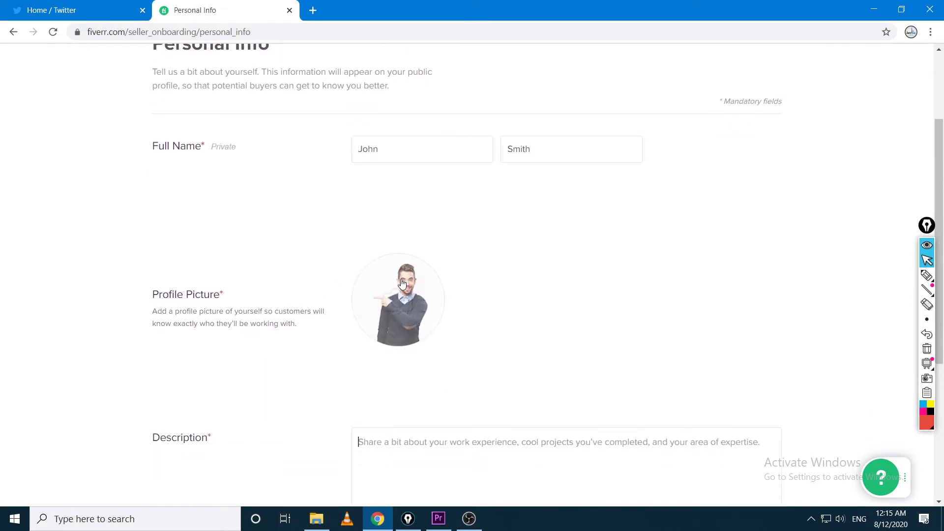
scroll(489, 364, down, 2)
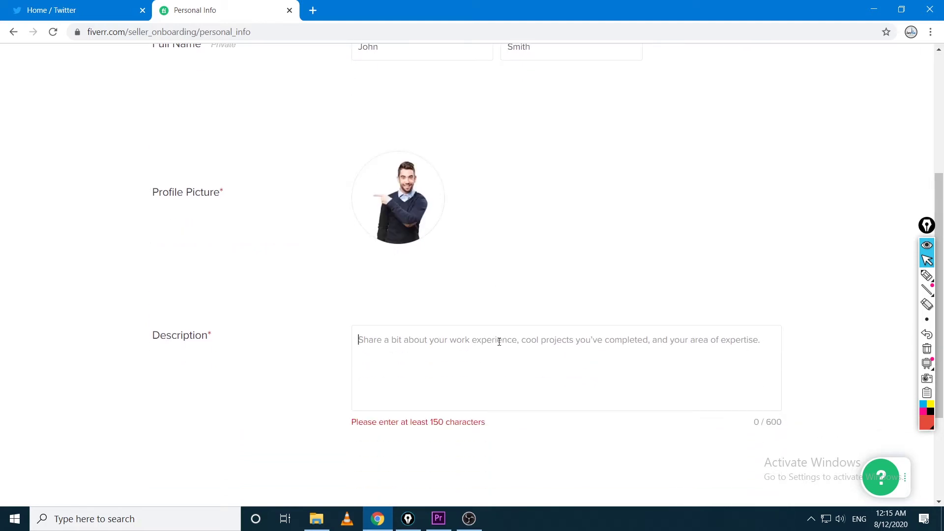
scroll(499, 341, down, 1)
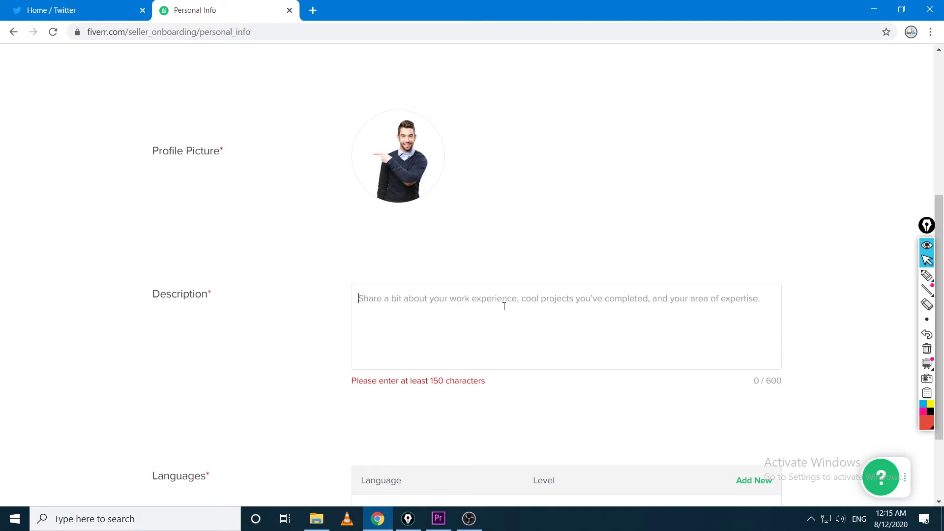
text(I am a pro)
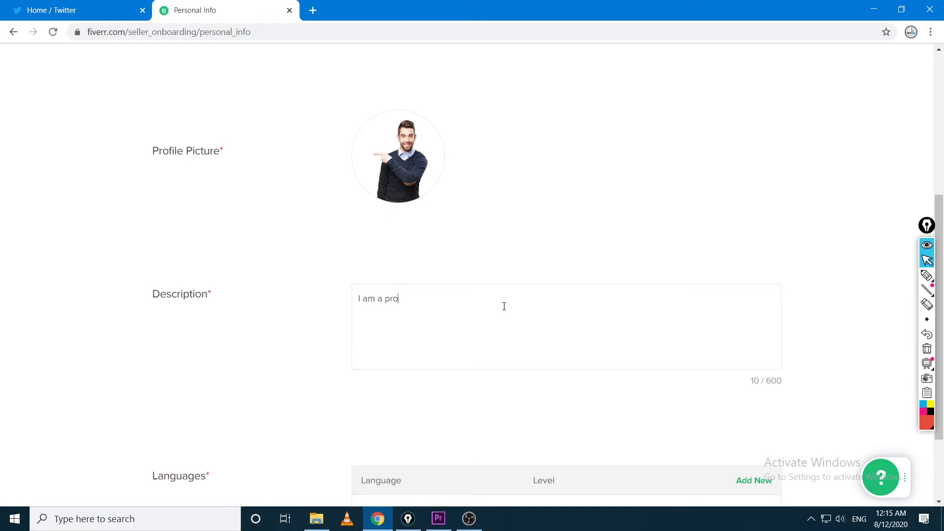
text(fessioanl Vide)
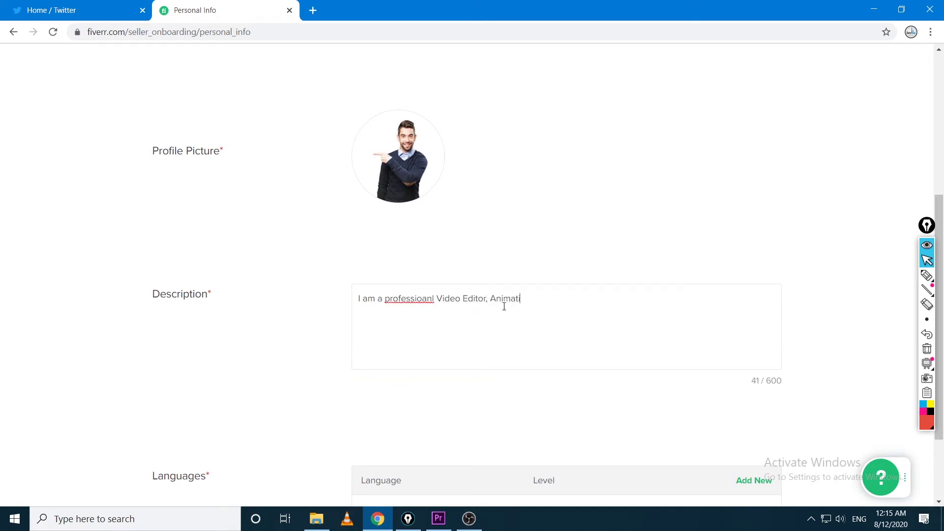
text(o Editor, Animator, Grpahi Designer)
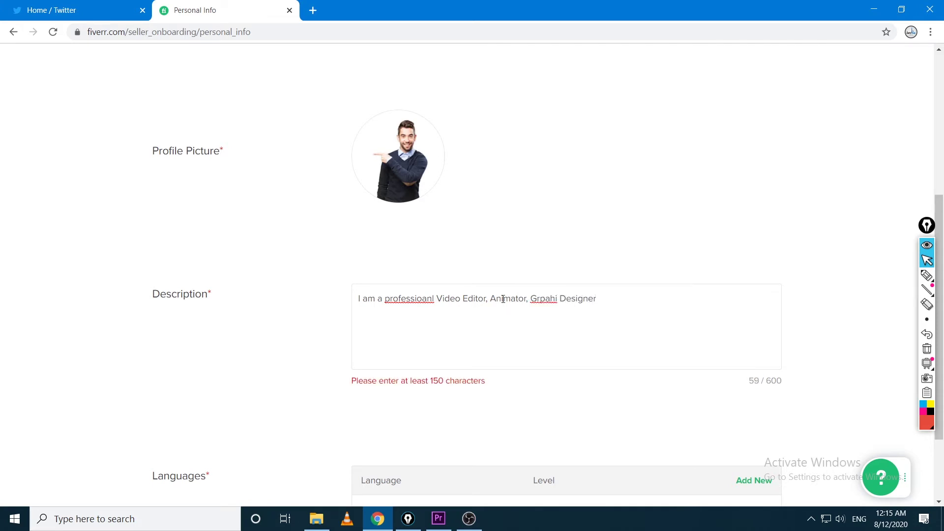
right_click(413, 301)
click(443, 310)
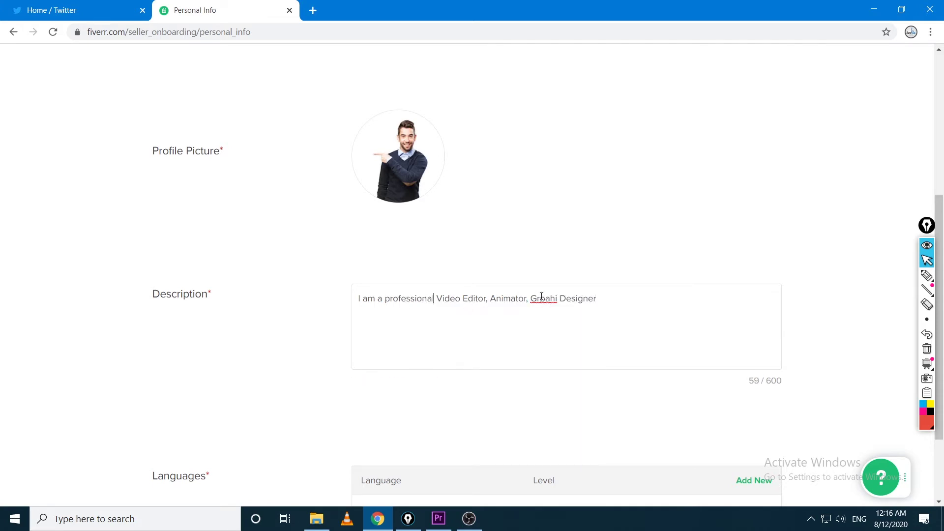
right_click(544, 300)
click(636, 305)
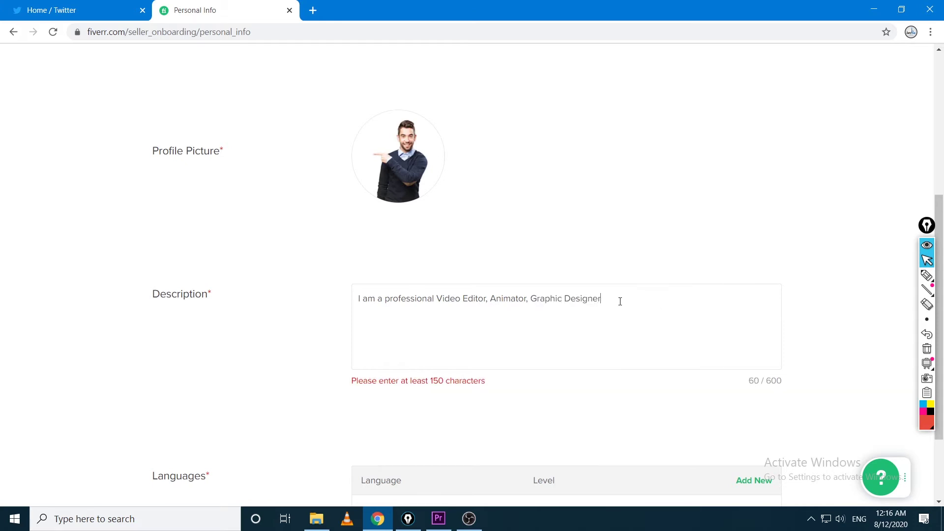
Add 'Social Media Marketer' and SEO to the bio, correcting Media and Marketer
text(, Social MEdia Marketer, Dig)
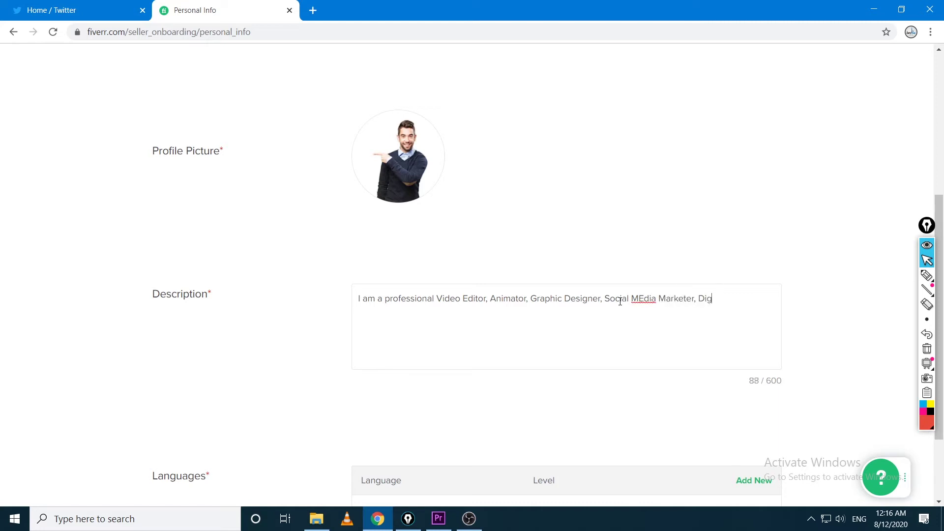
text( MArketer and )
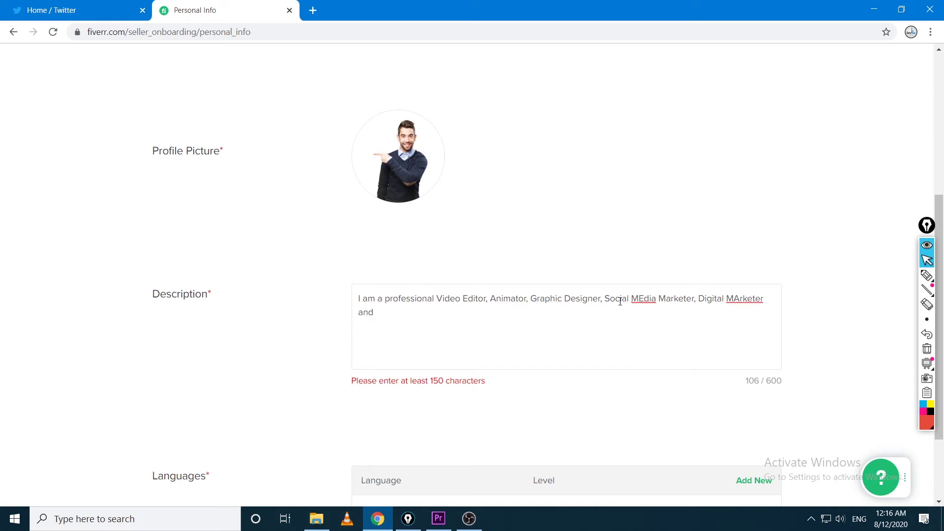
text(Search Engine Optimiza)
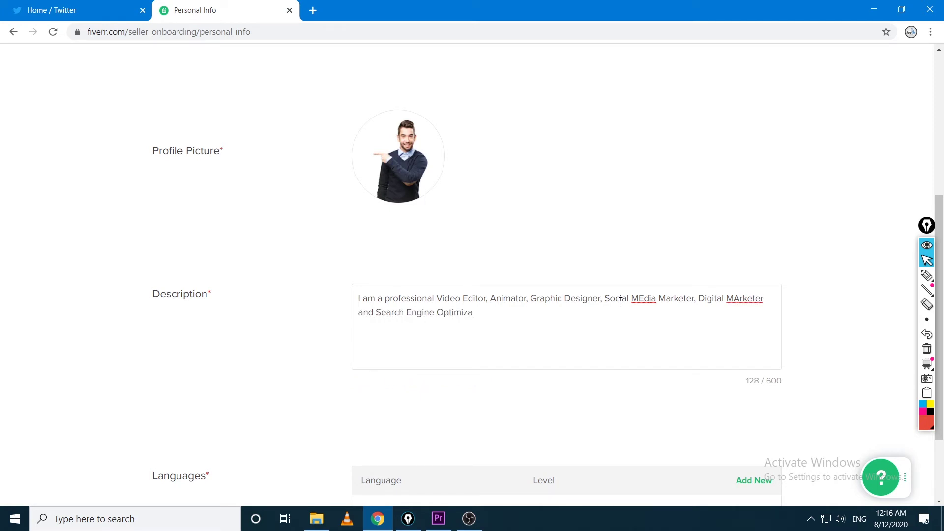
text(tion)
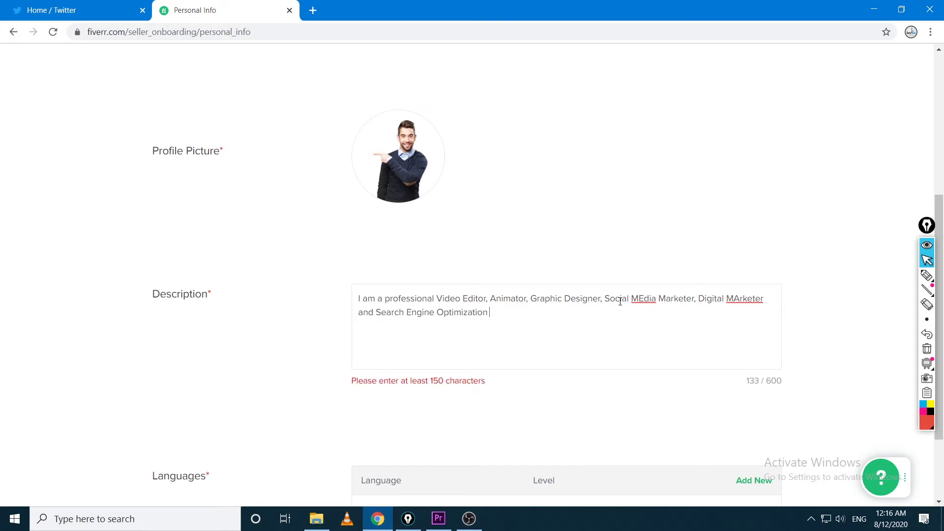
text(expert.)
right_click(656, 305)
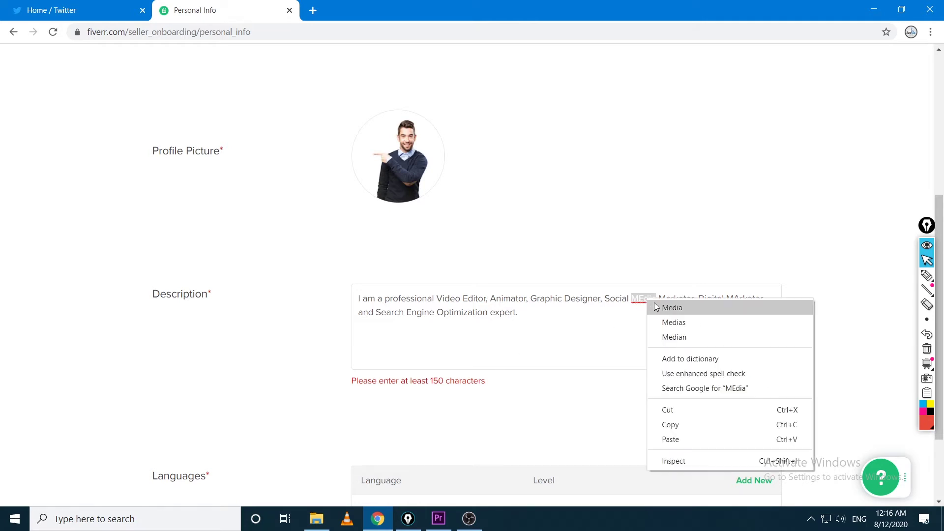
click(673, 307)
right_click(743, 300)
click(755, 305)
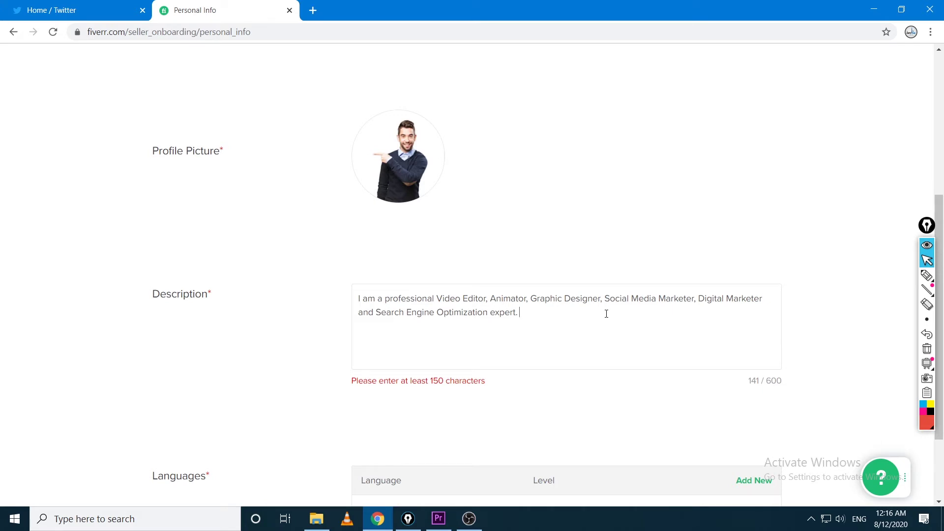
Add the sentence about years of experience and correct the spelling of 'experience'
text(I am)
text(ha)
text(ve expericn)
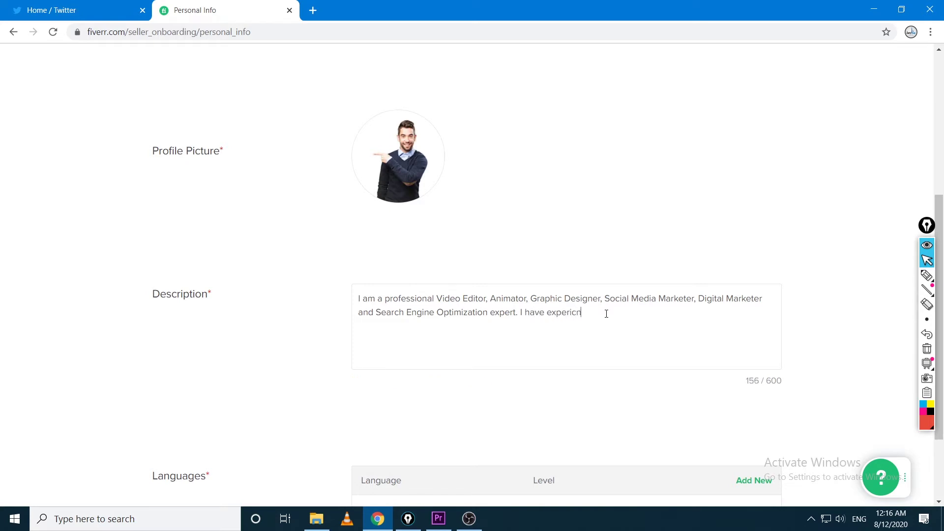
text(e of 8 years in the)
text(se field.s)
right_click(554, 308)
click(604, 320)
scroll(691, 351, down, 2)
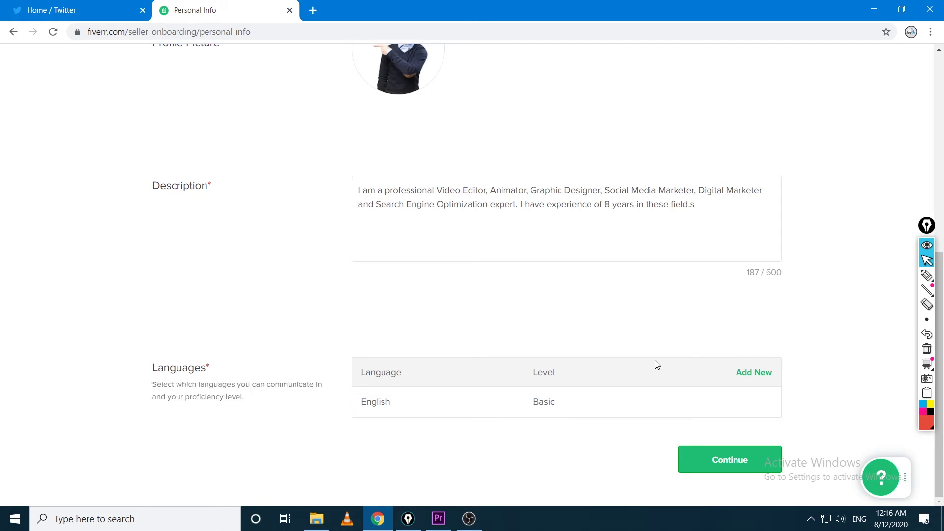
click(927, 276)
mouse_move(371, 332)
mouse_down()
mouse_move(325, 363)
mouse_move(403, 339)
mouse_move(331, 361)
mouse_up()
drag(434, 312, 543, 258)
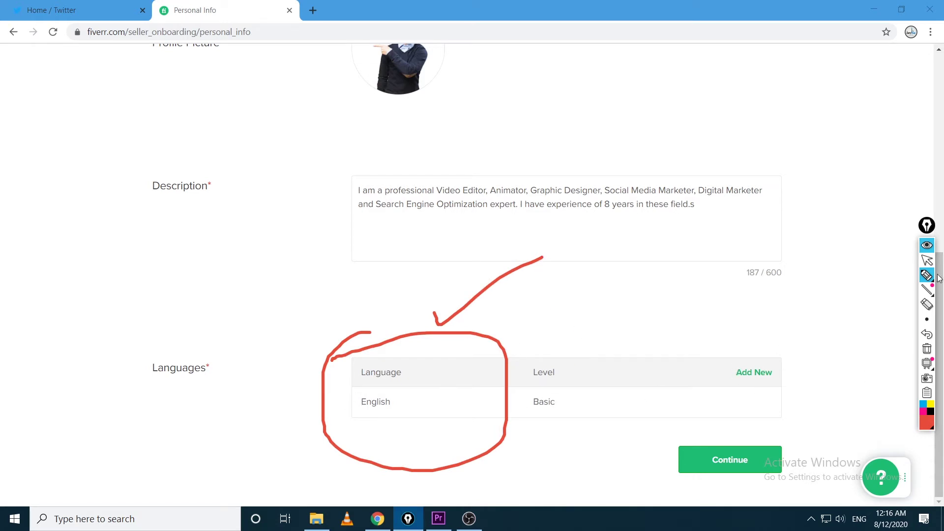
click(927, 260)
click(927, 348)
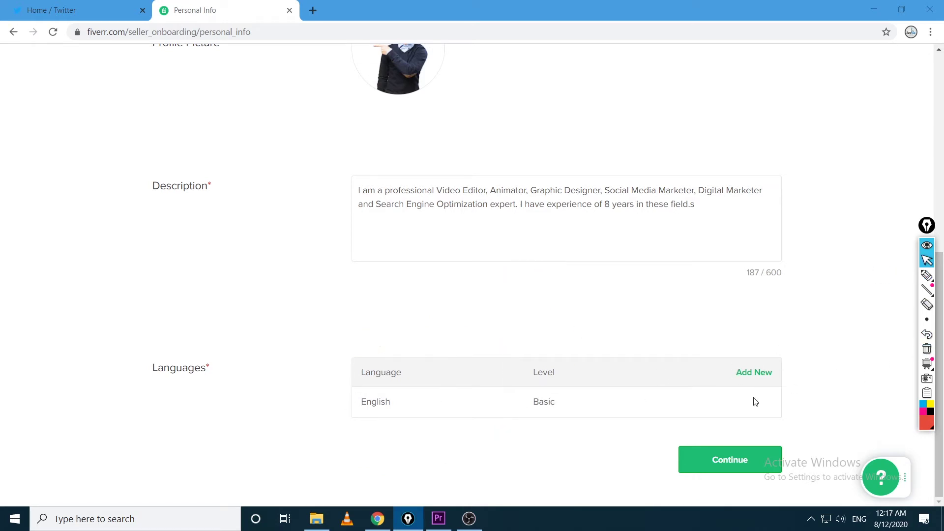
Move on to Professional Info, annotating the 30% completion and the step checkmarks
click(721, 472)
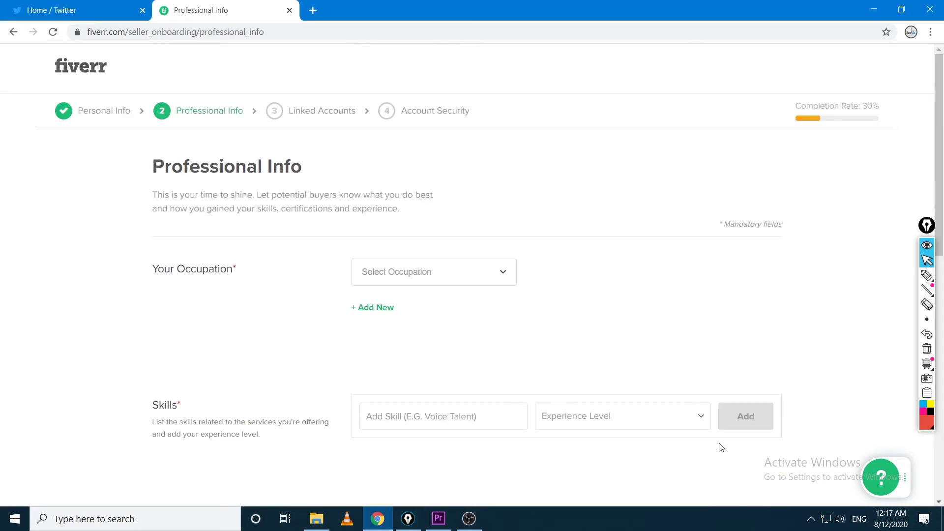
click(927, 275)
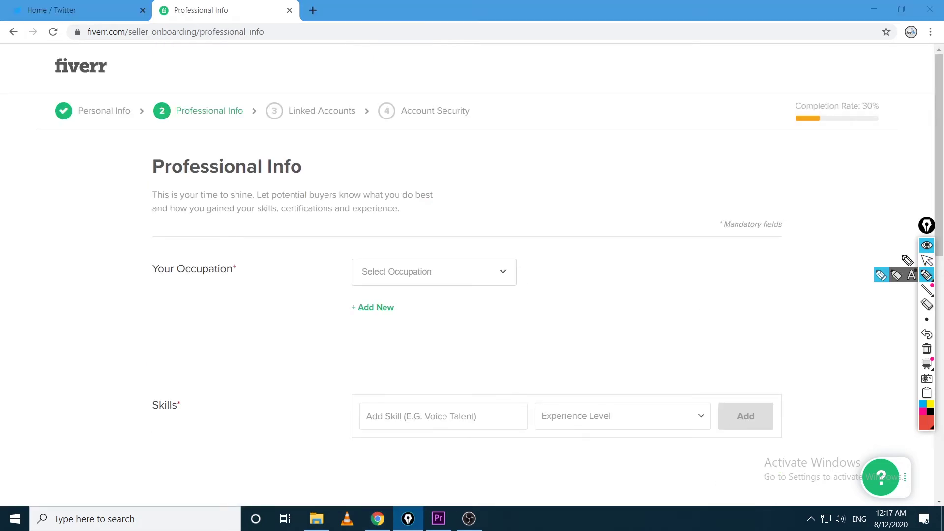
mouse_move(866, 96)
mouse_down()
mouse_move(765, 152)
mouse_move(919, 84)
mouse_move(822, 90)
mouse_up()
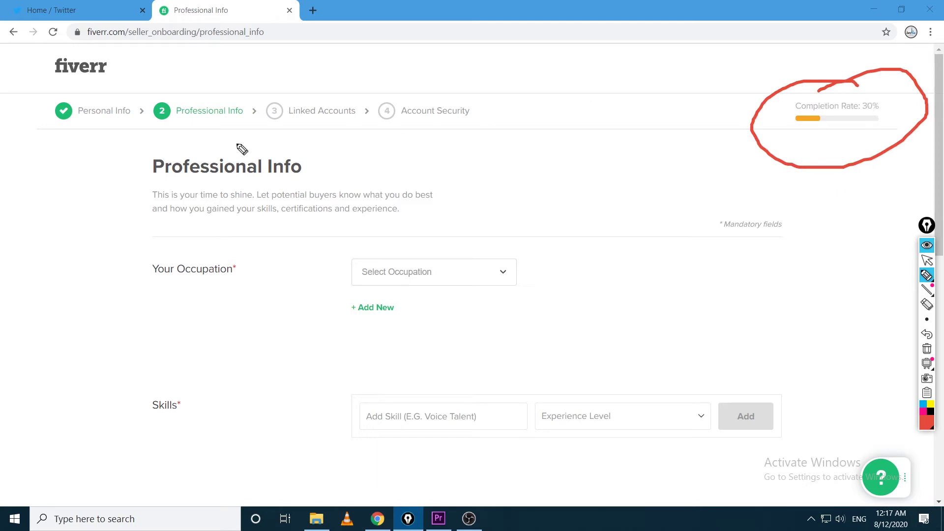
drag(59, 92, 154, 46)
mouse_move(168, 84)
mouse_down()
mouse_move(178, 96)
mouse_move(226, 58)
mouse_up()
mouse_move(197, 144)
mouse_down()
mouse_move(147, 152)
mouse_move(179, 226)
mouse_move(440, 215)
mouse_move(299, 152)
mouse_move(177, 146)
mouse_up()
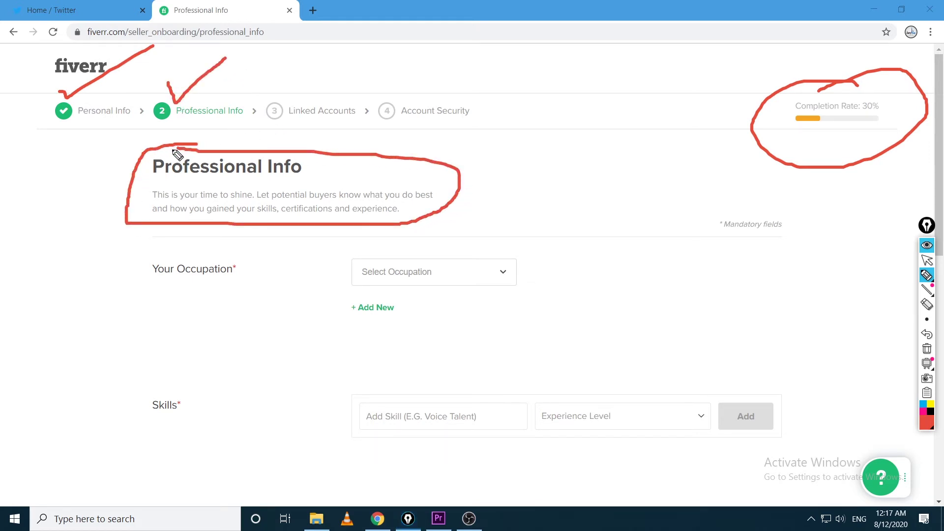
Clear the on-screen drawings and open the Select Occupation category list
click(927, 261)
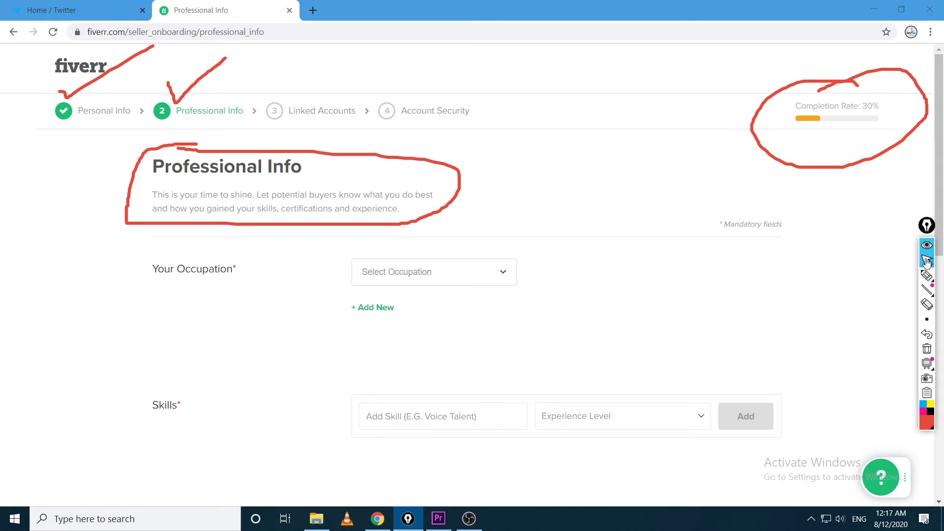
click(927, 349)
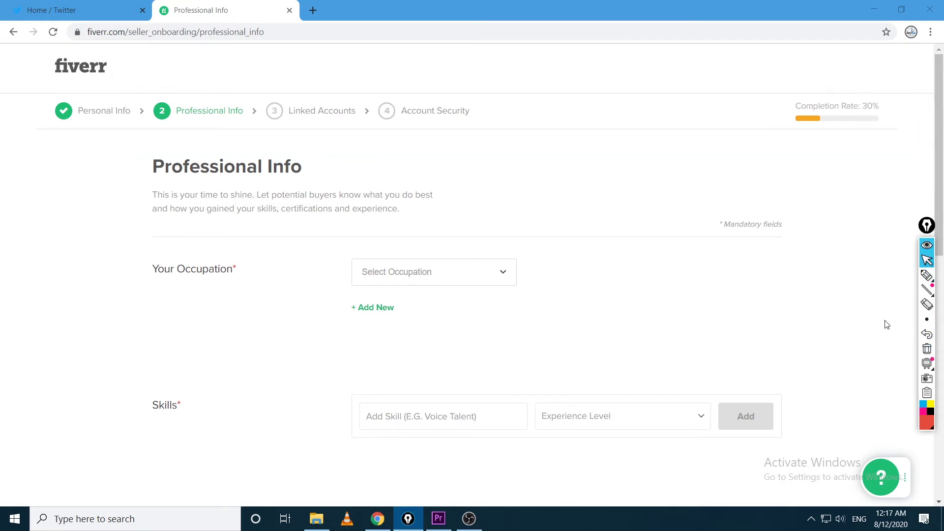
click(499, 280)
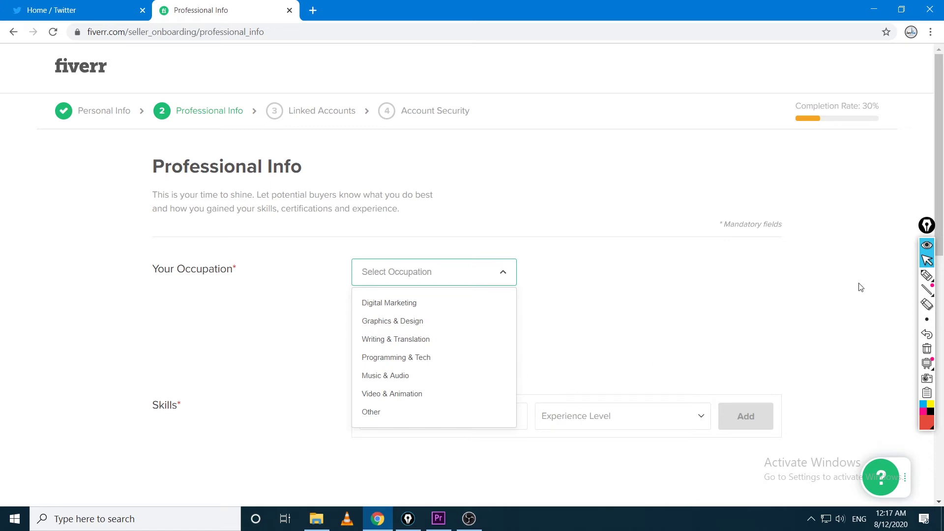
Annotate the occupation list, marking Graphics & Design, Video & Animation and Digital Marketing
click(926, 275)
mouse_move(105, 74)
mouse_down()
mouse_move(96, 186)
mouse_move(72, 77)
mouse_up()
mouse_move(381, 236)
mouse_down()
mouse_move(327, 438)
mouse_move(470, 241)
mouse_up()
mouse_move(432, 316)
mouse_down()
mouse_move(443, 328)
mouse_move(471, 303)
mouse_up()
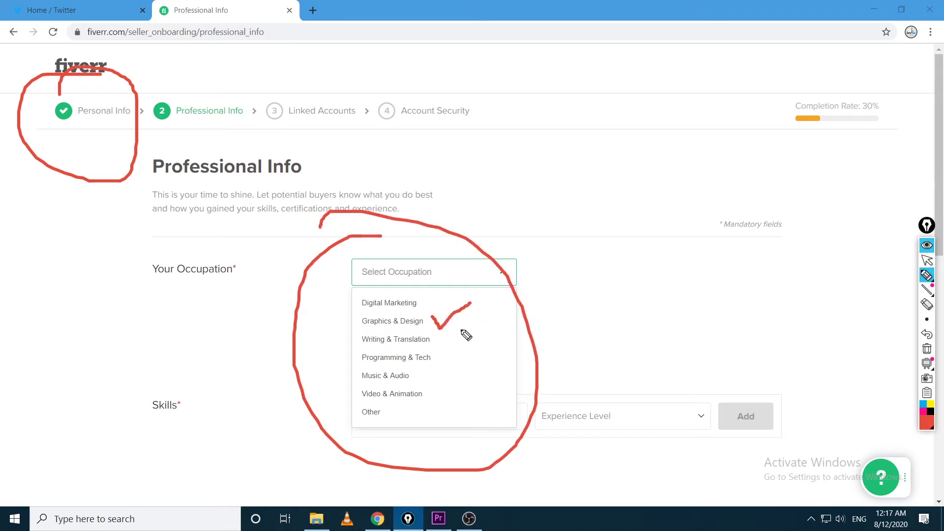
drag(429, 389, 453, 378)
drag(424, 294, 456, 281)
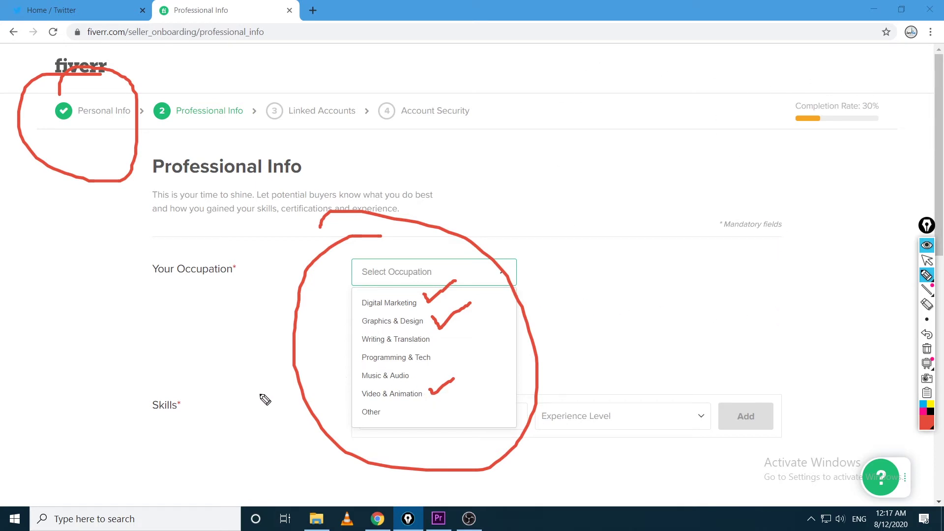
mouse_move(261, 394)
mouse_down()
mouse_move(358, 394)
mouse_move(348, 405)
mouse_up()
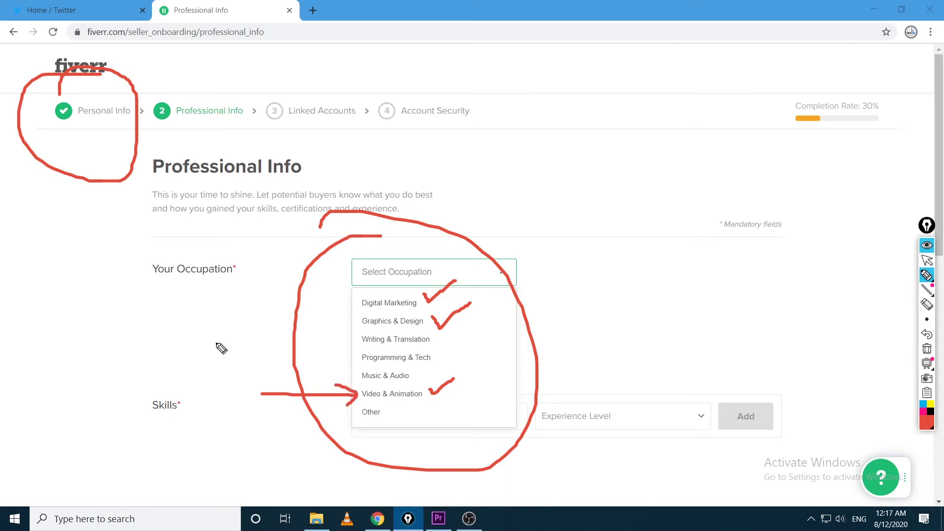
mouse_move(205, 322)
mouse_down()
mouse_move(350, 323)
mouse_move(331, 333)
mouse_up()
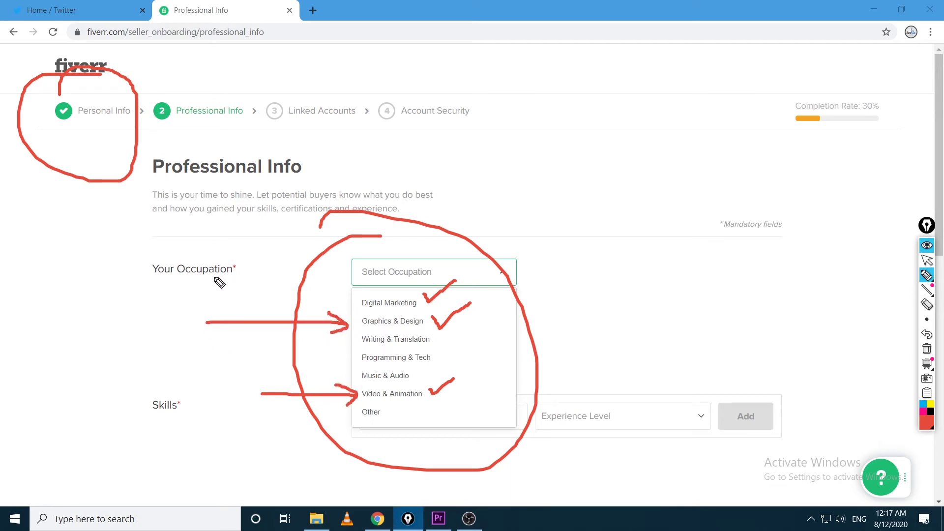
mouse_move(211, 297)
mouse_down()
mouse_move(350, 301)
mouse_move(333, 310)
mouse_up()
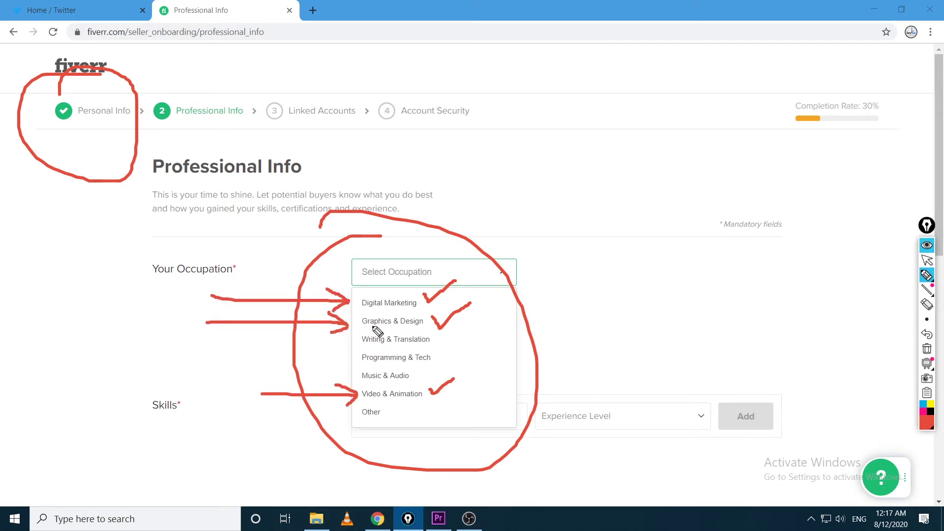
Clear the drawings and choose Graphics & Design as the occupation
click(927, 260)
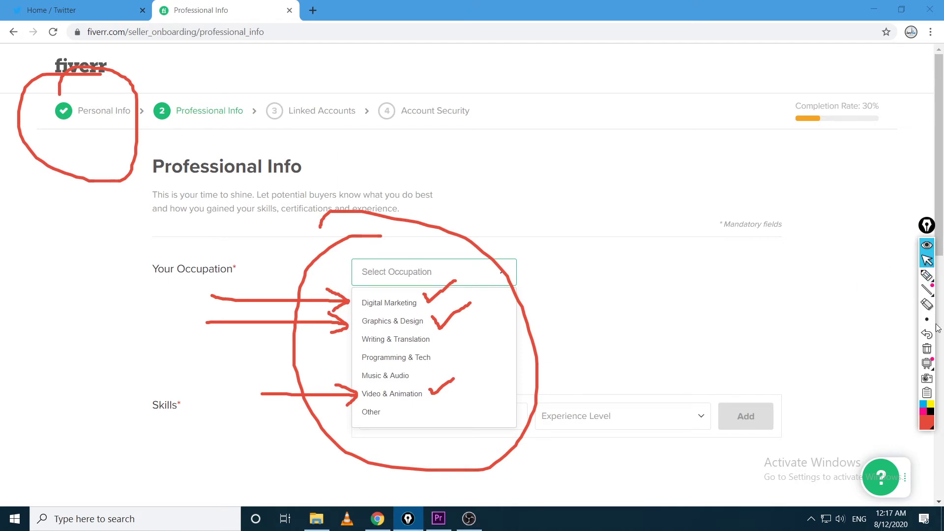
click(927, 350)
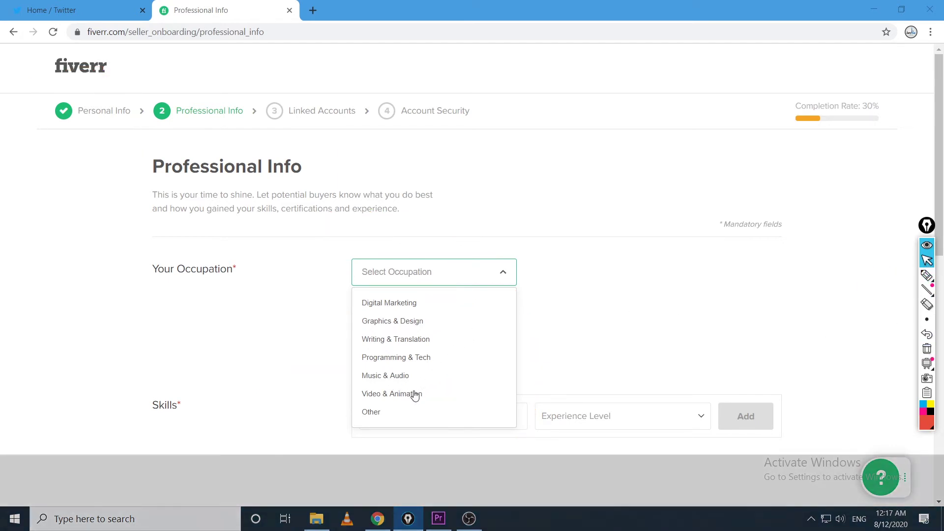
click(404, 321)
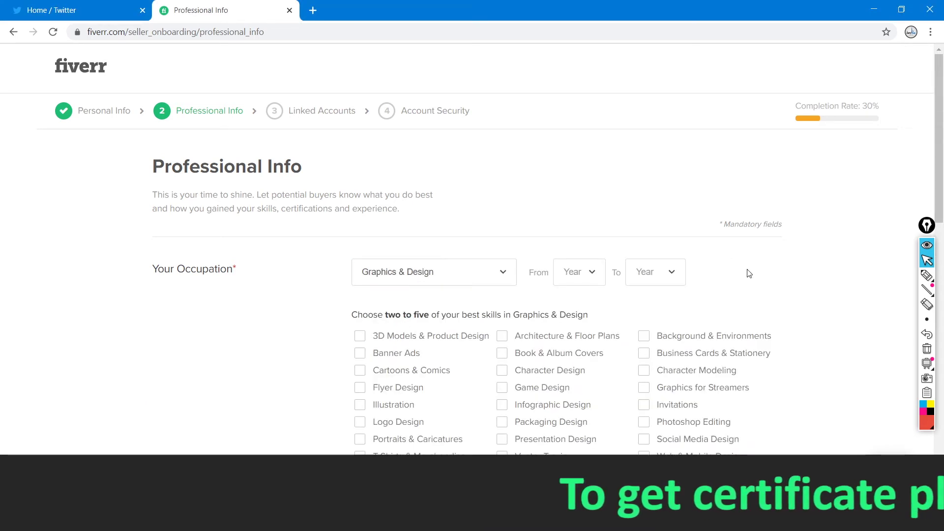
Set the Graphics & Design occupation years From 2012 To 2020
scroll(802, 295, down, 1)
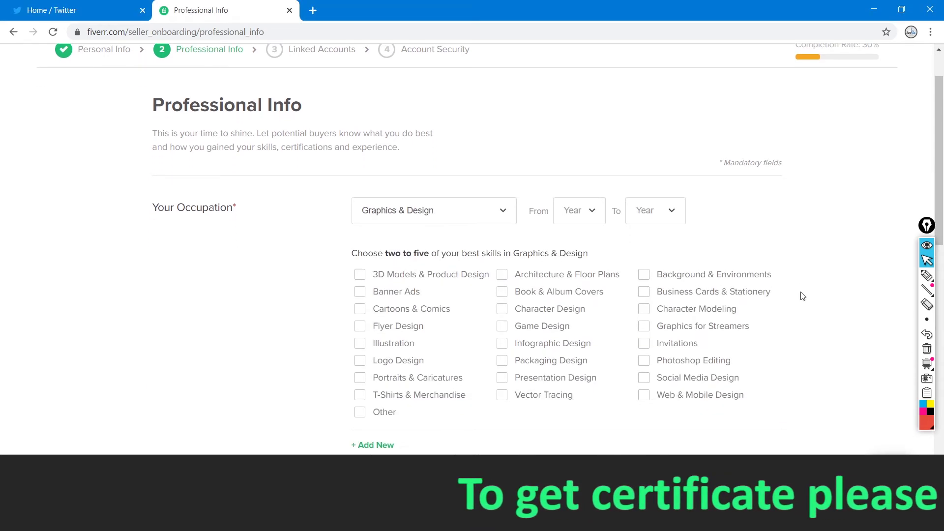
click(591, 219)
mouse_move(600, 242)
mouse_down()
mouse_move(600, 254)
mouse_move(600, 246)
mouse_up()
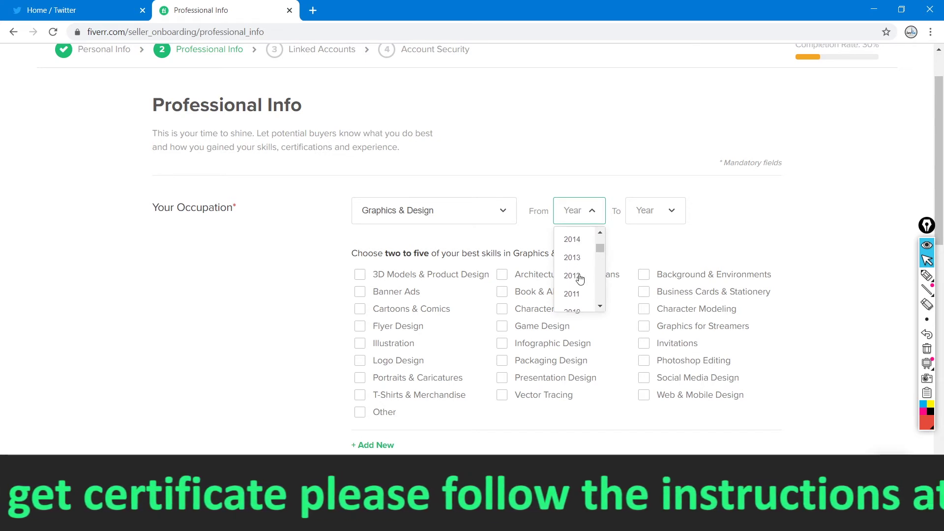
click(581, 274)
click(671, 214)
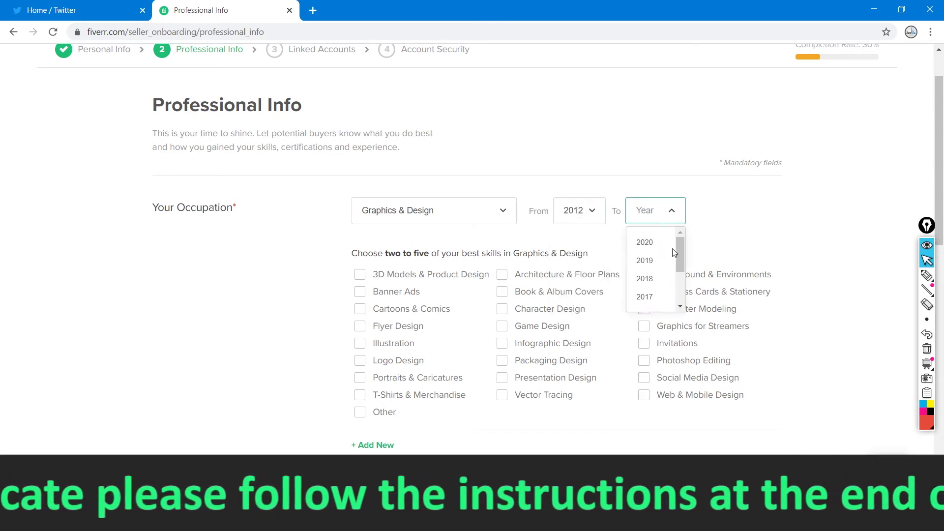
click(645, 243)
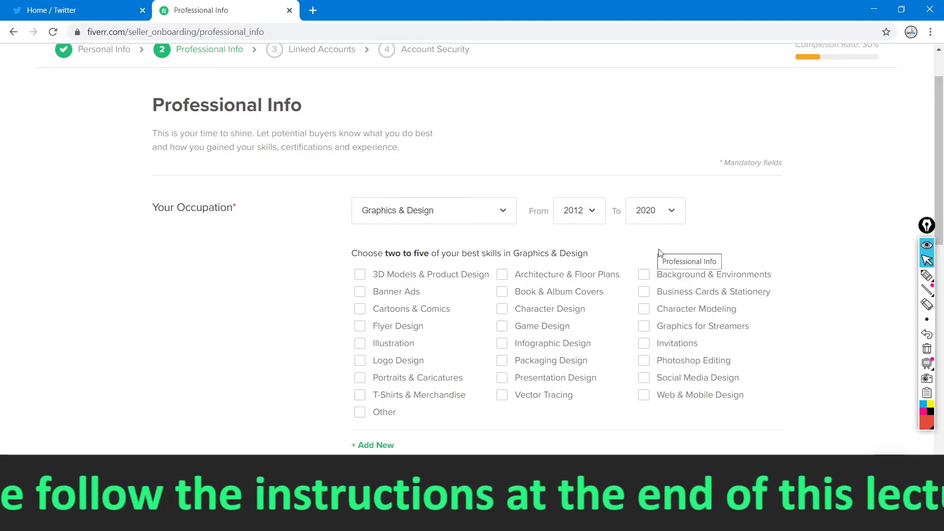
click(928, 275)
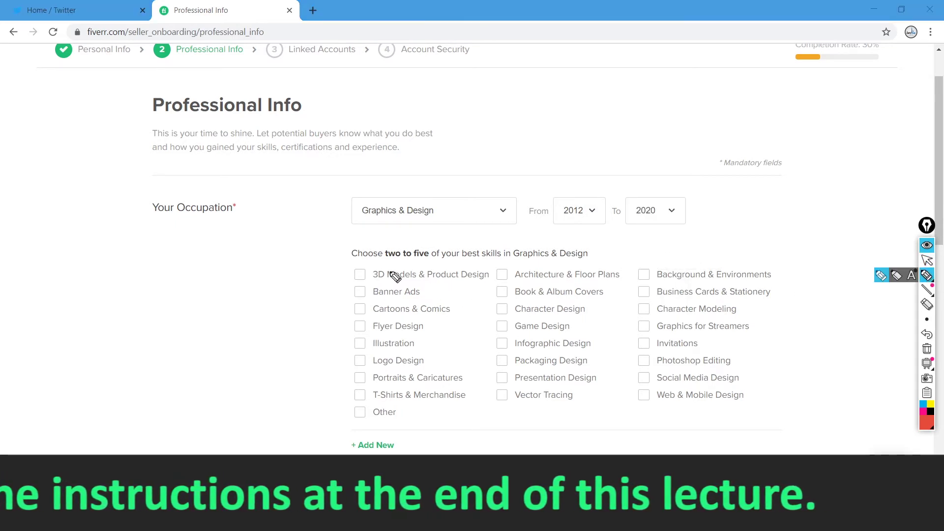
mouse_move(377, 263)
mouse_down()
mouse_move(589, 266)
mouse_move(541, 242)
mouse_move(336, 232)
mouse_move(359, 263)
mouse_up()
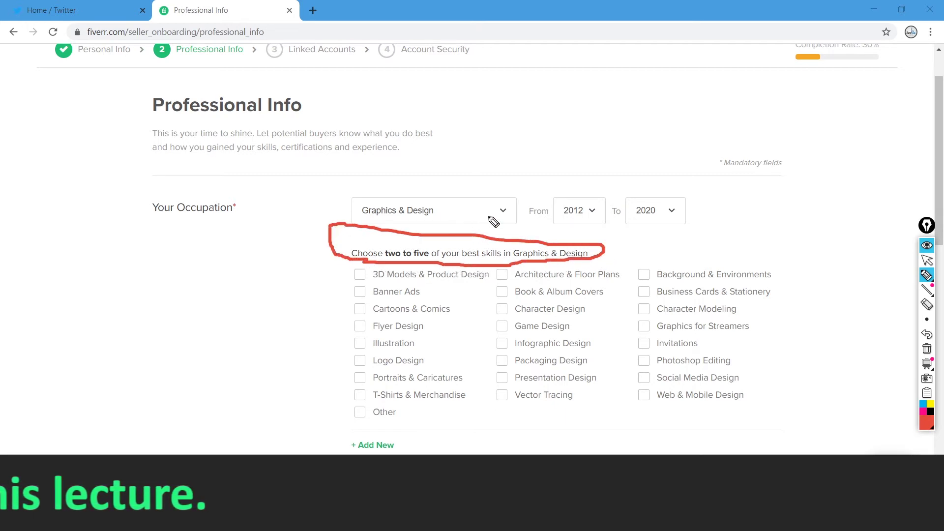
click(927, 260)
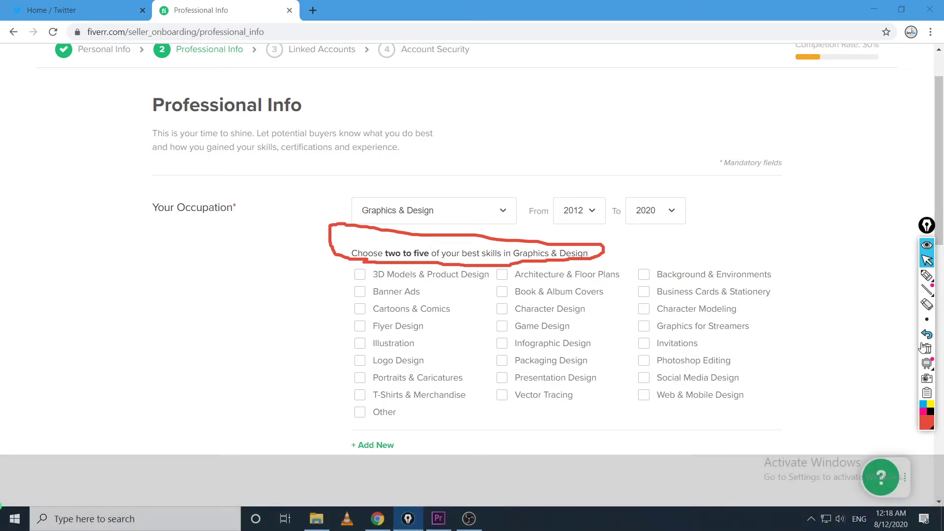
click(926, 348)
click(927, 276)
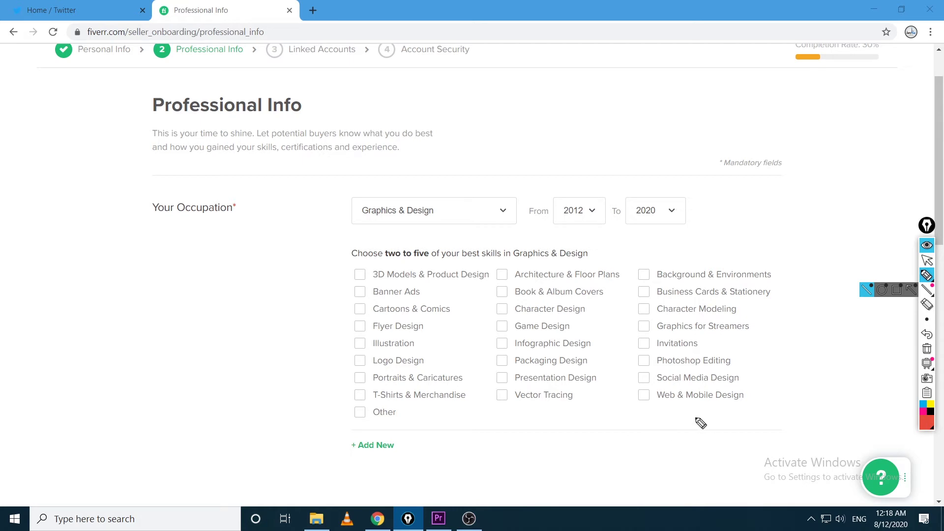
click(920, 263)
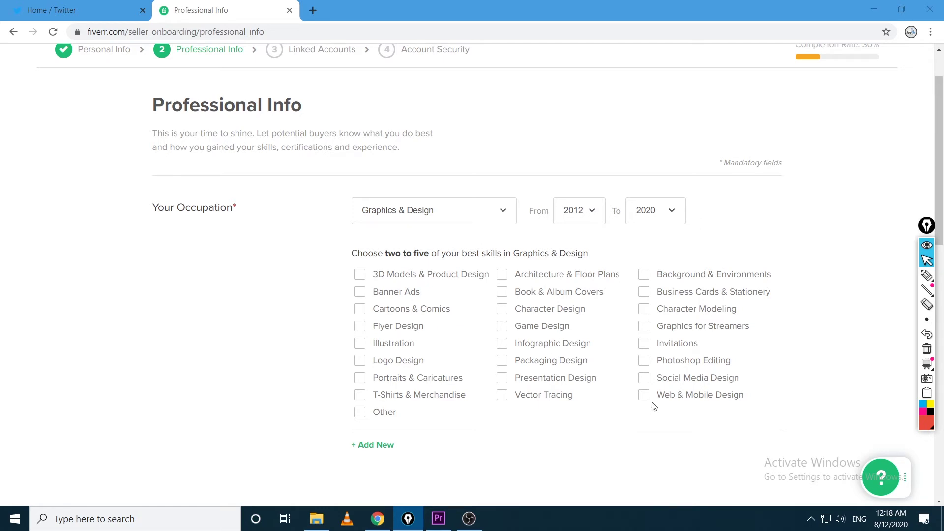
click(927, 275)
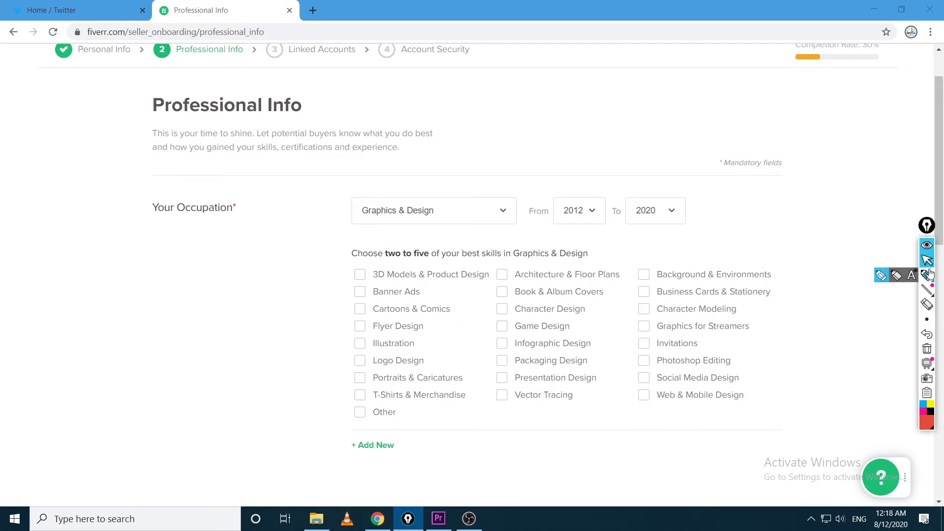
mouse_move(358, 301)
mouse_down()
mouse_move(349, 306)
mouse_move(374, 319)
mouse_move(461, 316)
mouse_move(457, 301)
mouse_move(389, 298)
mouse_move(352, 320)
mouse_move(338, 300)
mouse_up()
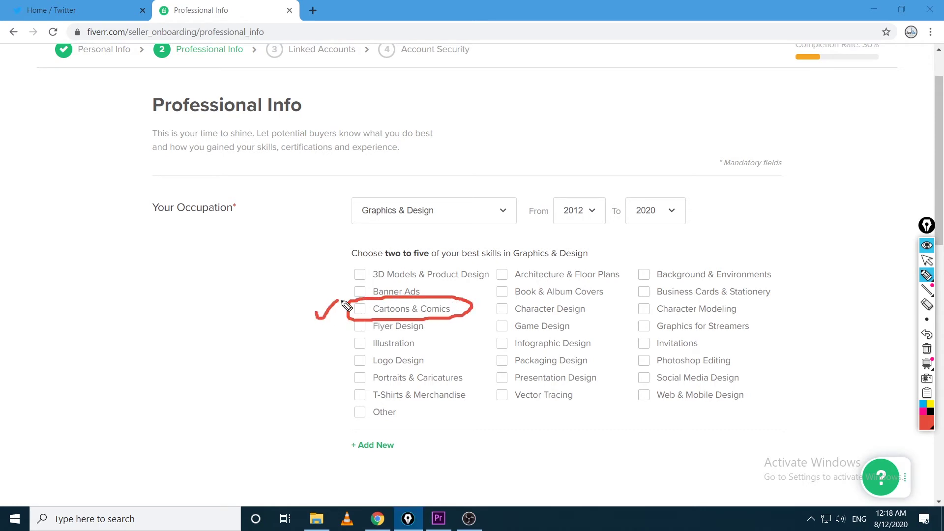
click(927, 260)
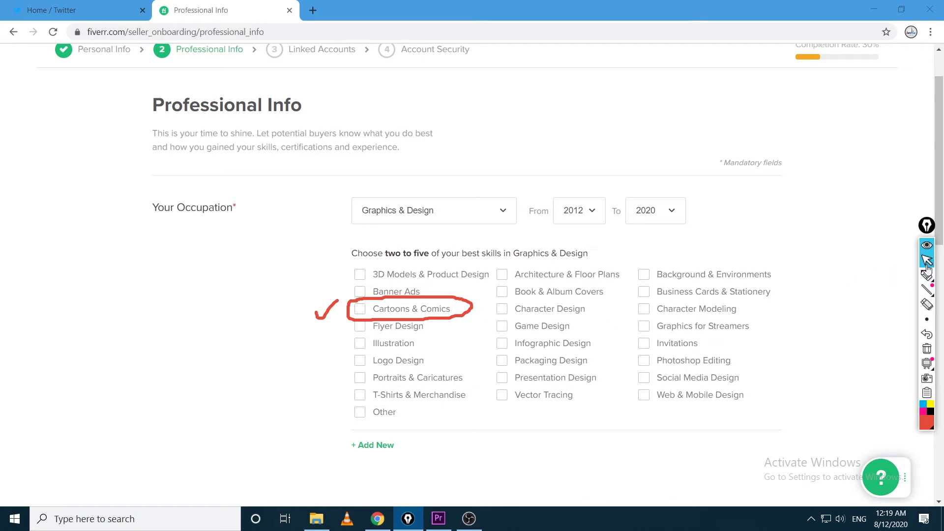
click(927, 350)
click(927, 275)
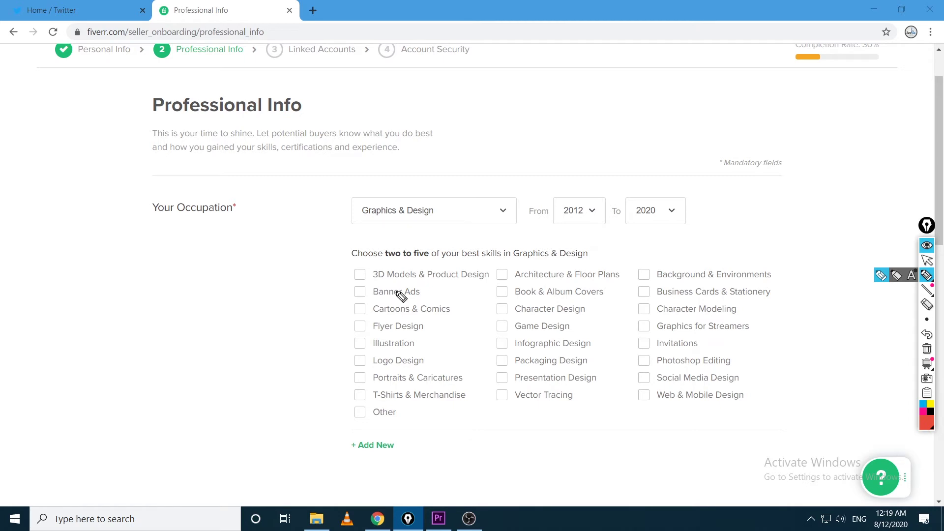
drag(357, 306, 383, 297)
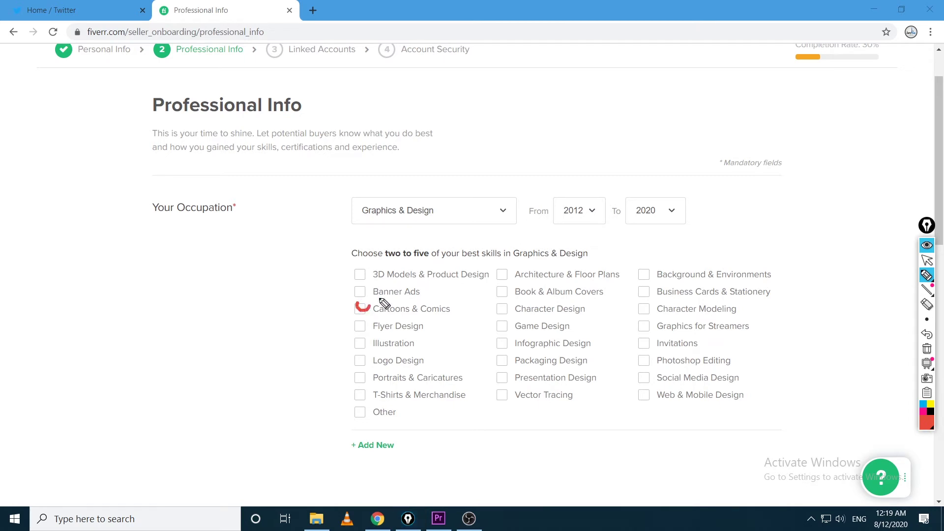
click(927, 261)
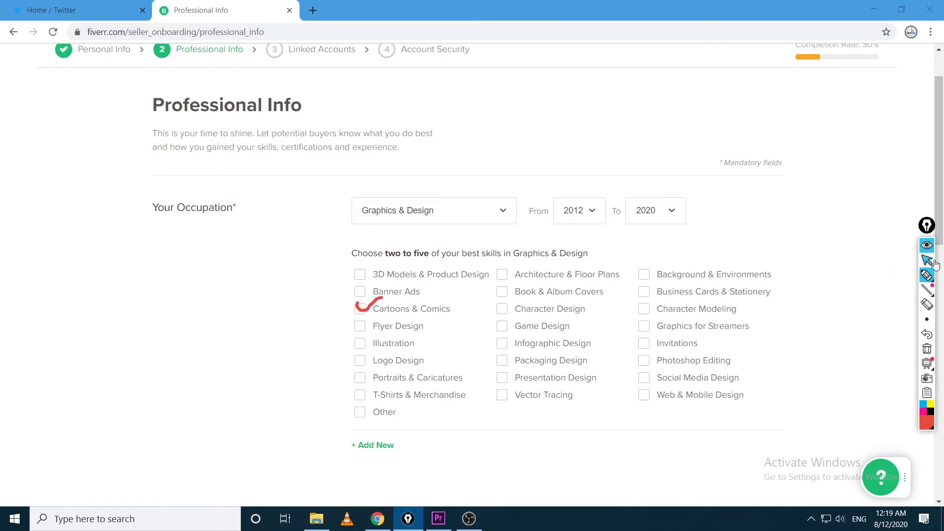
click(927, 349)
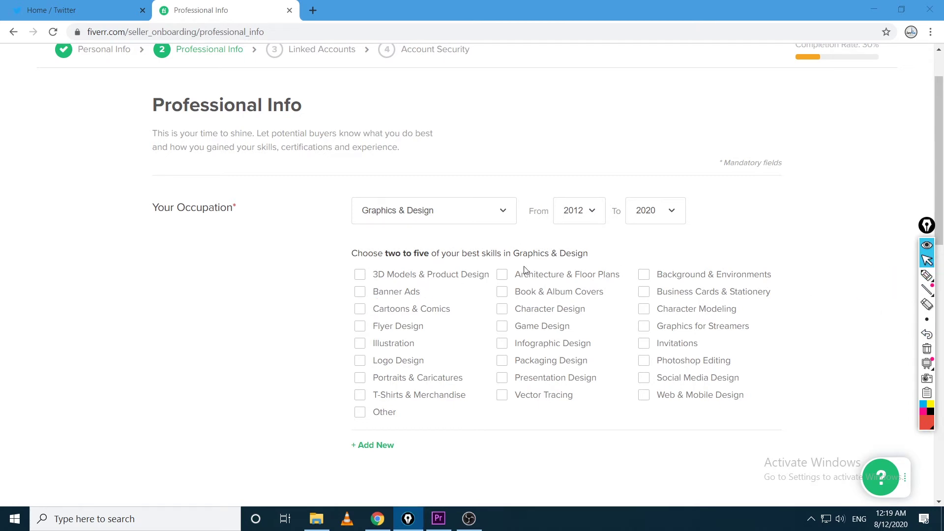
Tick Flyer Design and Book & Album Covers as skills, unticking Logo Design
click(362, 333)
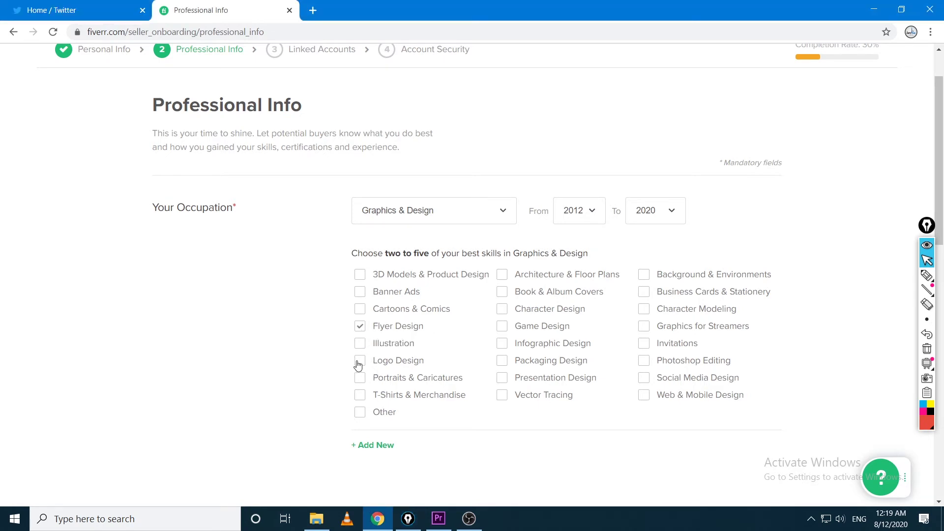
click(359, 363)
click(503, 292)
double_click(647, 381)
click(362, 363)
Circle the ticked skill choices with an annotation, then erase it
scroll(251, 372, down, 4)
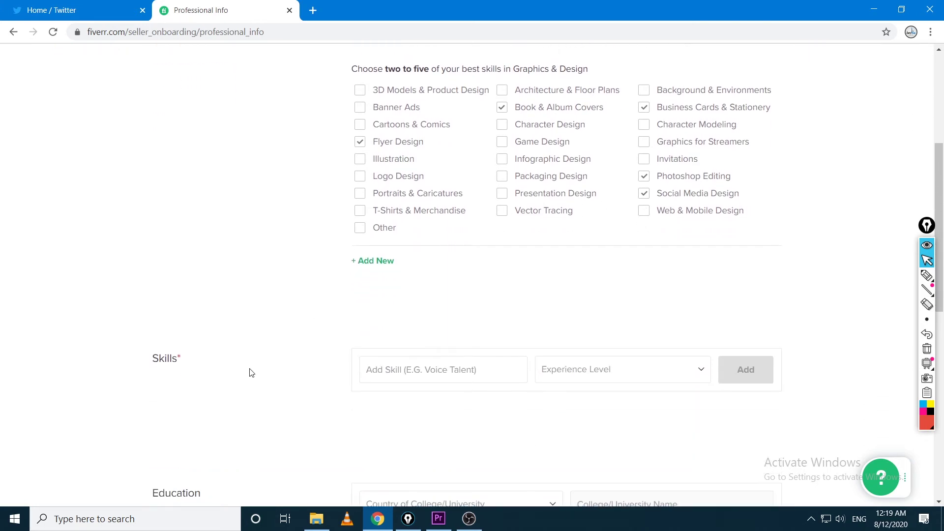
scroll(250, 373, up, 2)
click(927, 276)
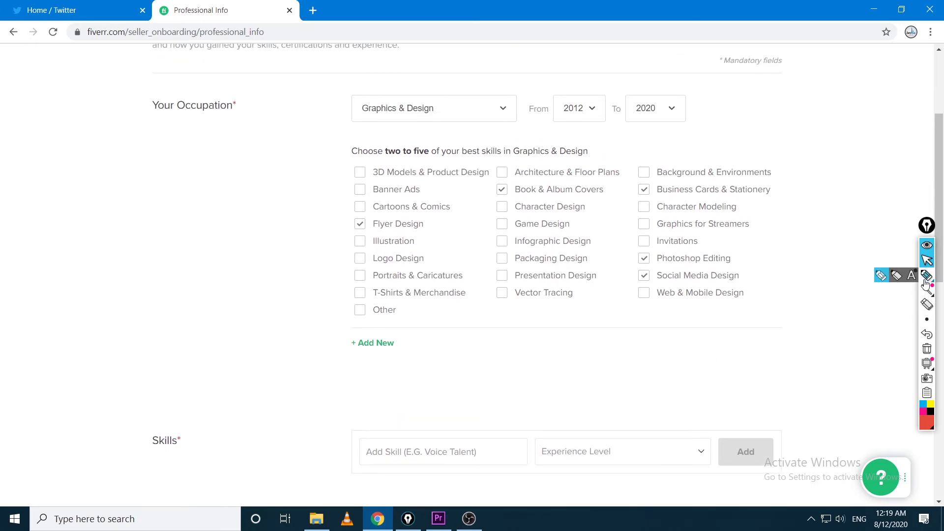
mouse_move(519, 132)
mouse_down()
mouse_move(354, 217)
mouse_move(687, 157)
mouse_move(464, 160)
mouse_up()
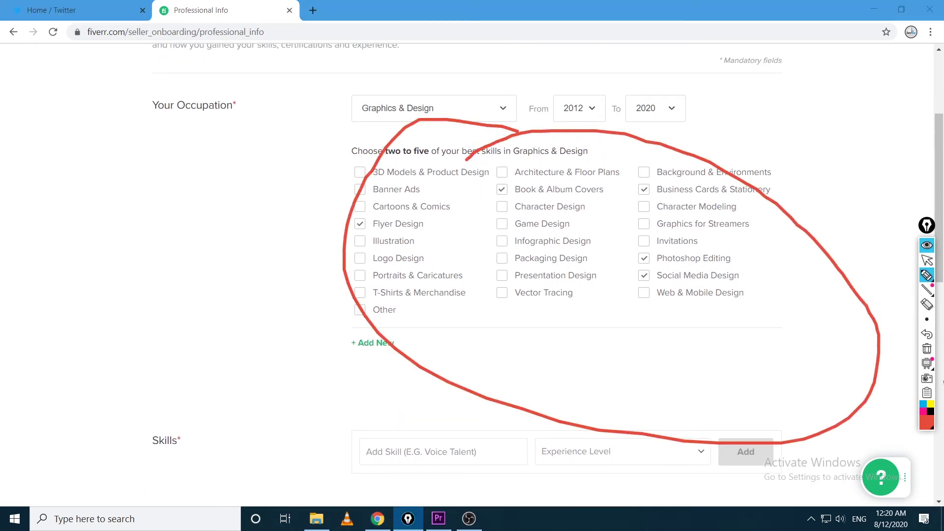
mouse_move(916, 287)
click(927, 260)
click(927, 349)
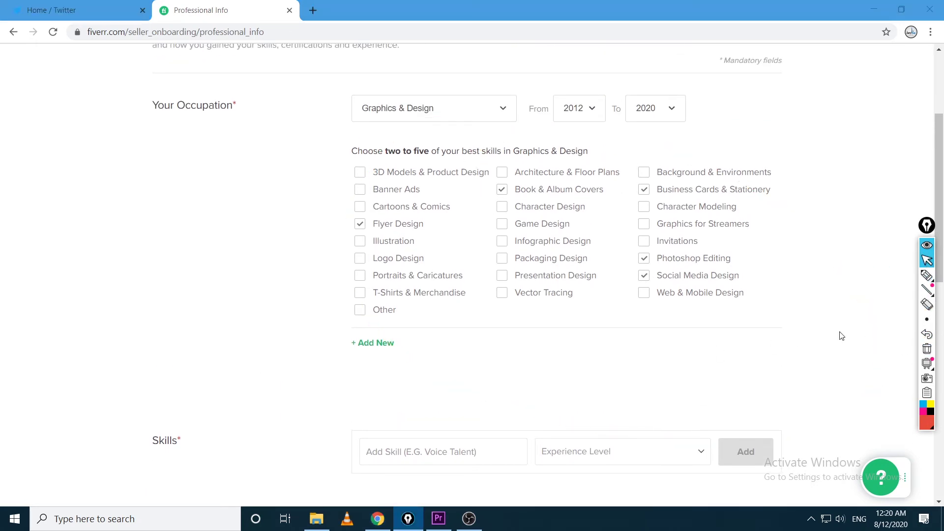
scroll(651, 333, down, 4)
Enter 'Flye' in Add Skill and choose Flyer Design
scroll(645, 347, up, 2)
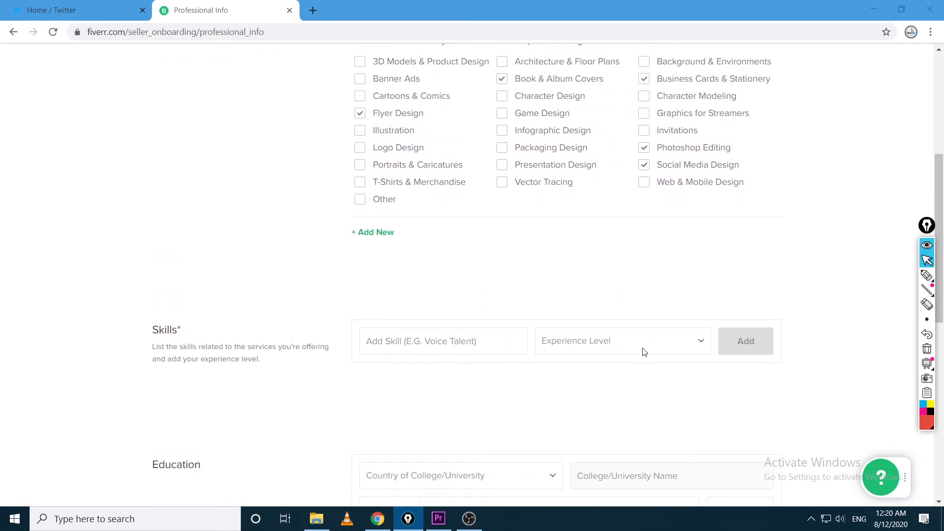
scroll(645, 350, down, 1)
scroll(276, 369, down, 1)
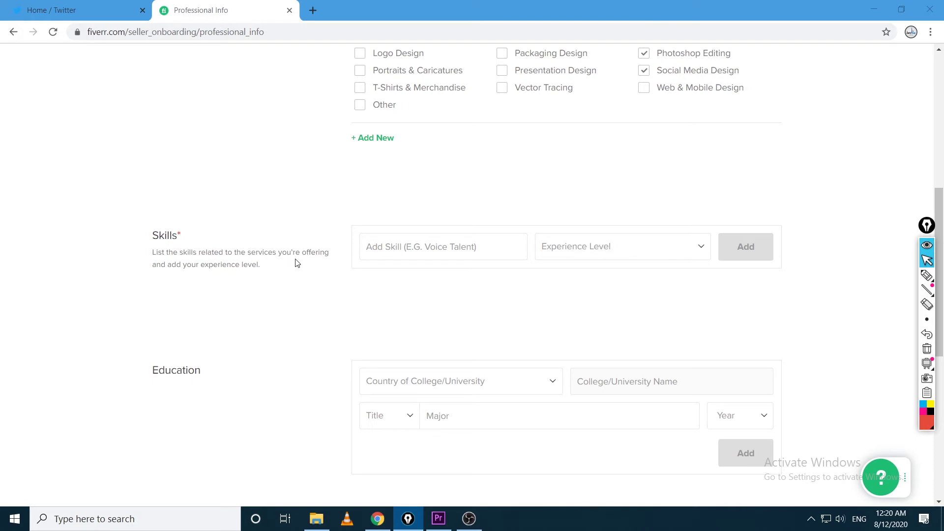
drag(160, 263, 242, 261)
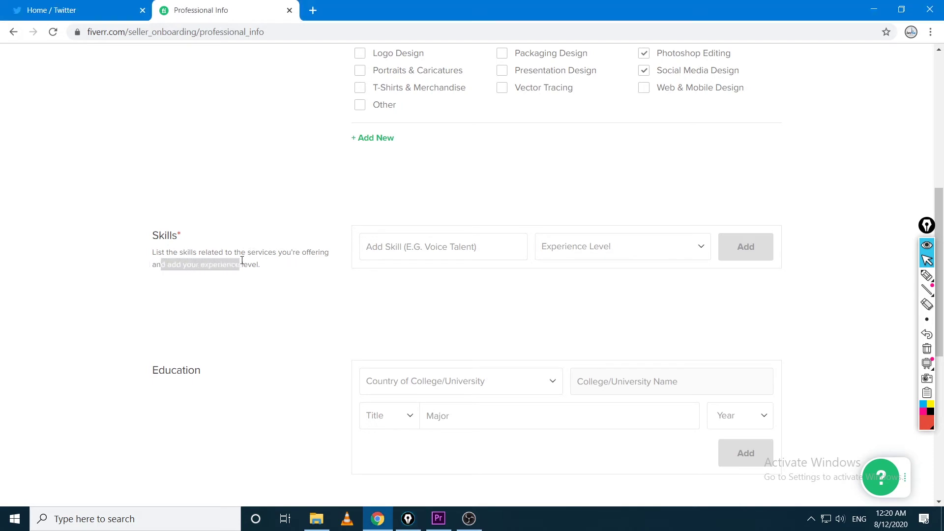
click(393, 246)
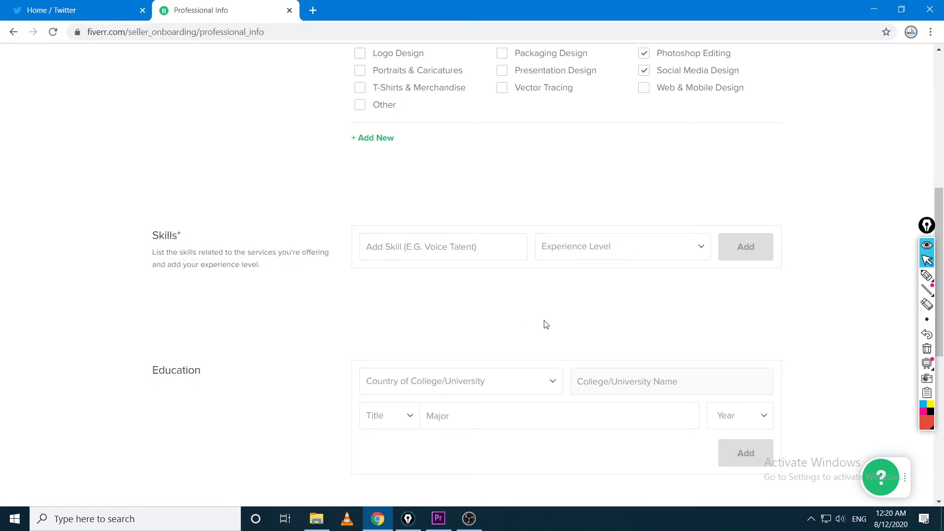
scroll(656, 352, up, 2)
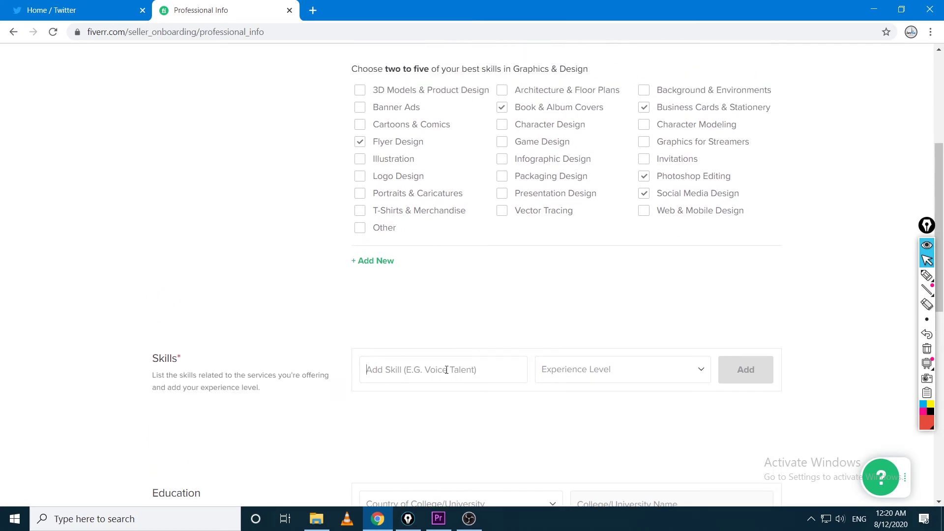
text(Fl)
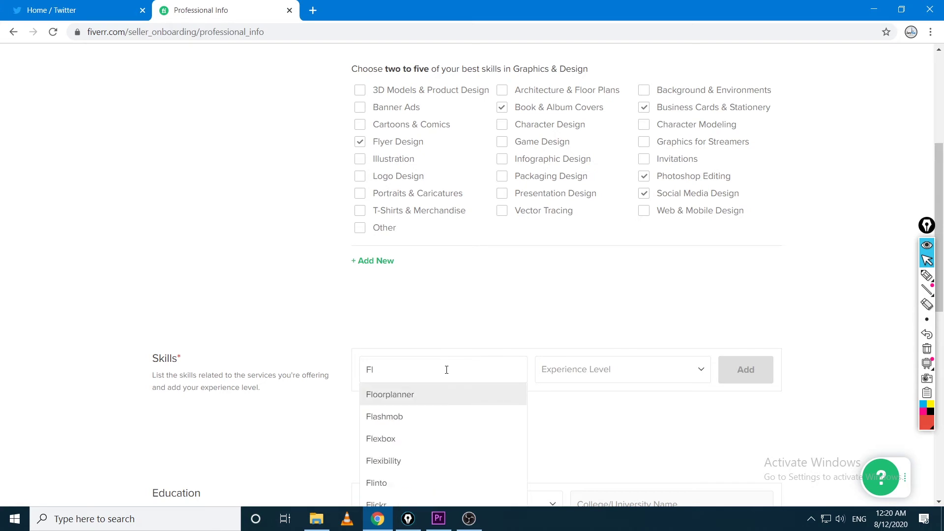
text(yer)
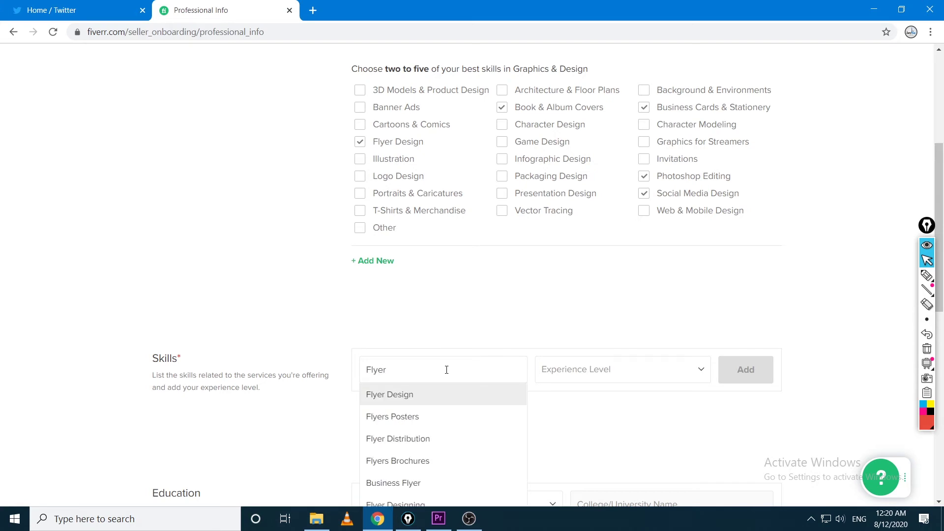
click(439, 399)
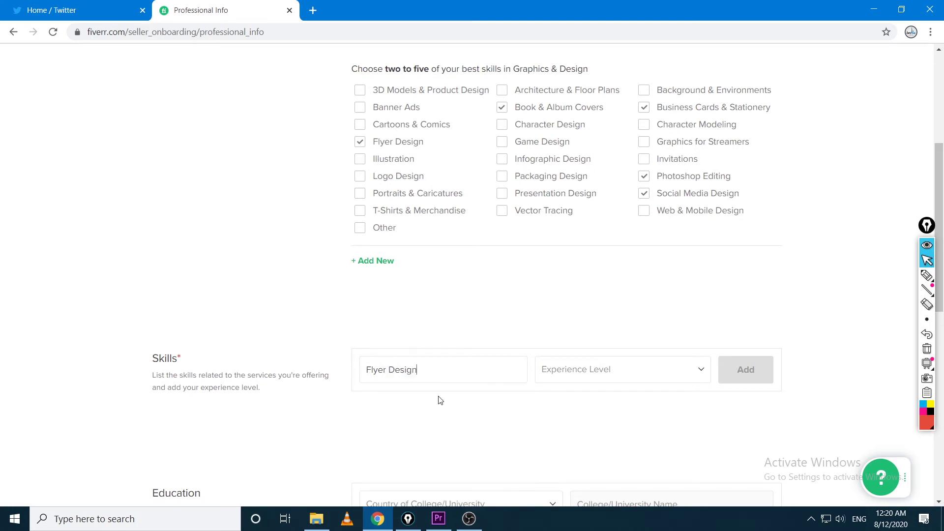
Set Flyer Design's experience level to Expert and add it to the skills
click(700, 369)
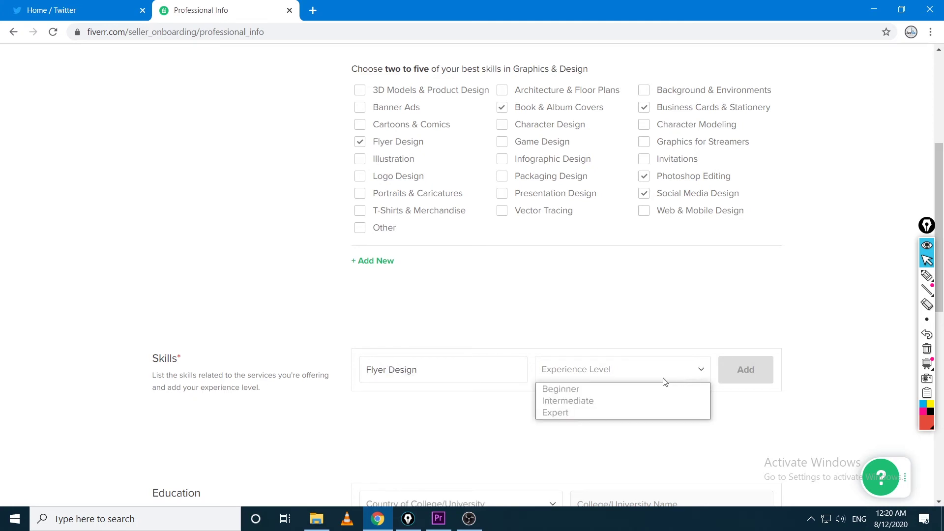
click(574, 412)
click(710, 375)
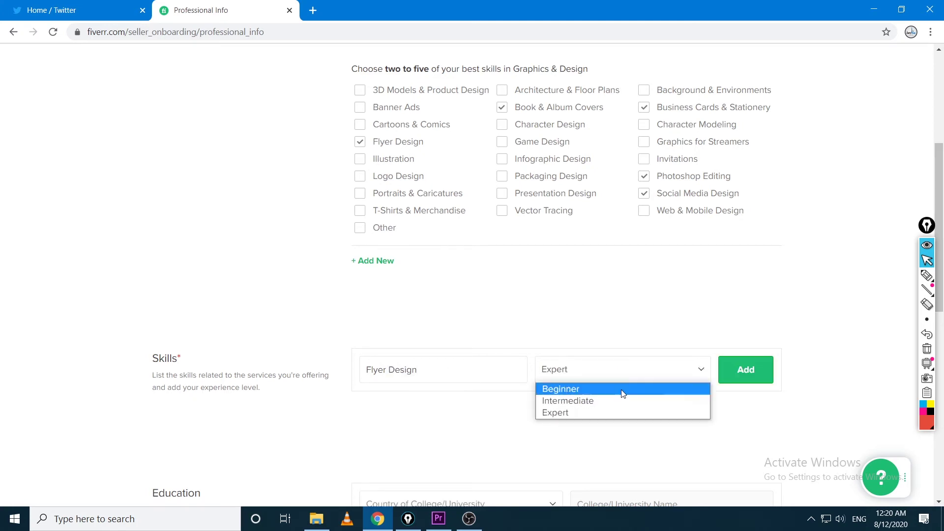
click(565, 410)
click(723, 374)
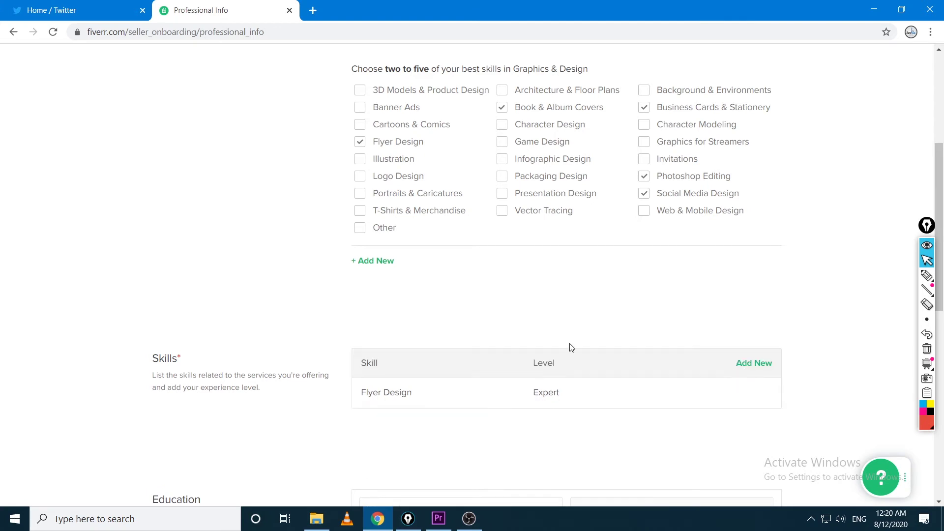
scroll(261, 313, down, 3)
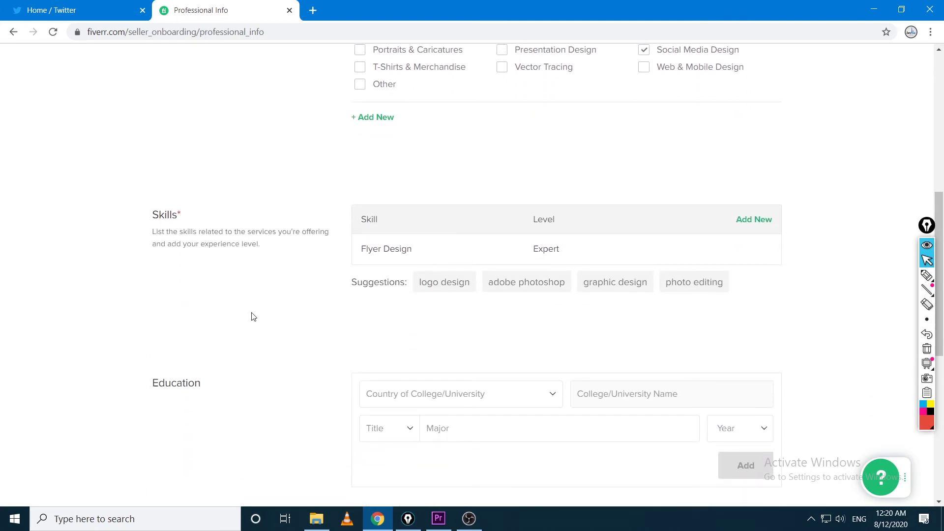
Clear the annotations and begin another skill entry
key(ctrl+alt+p)
mouse_move(736, 183)
mouse_down()
mouse_move(757, 168)
mouse_move(725, 177)
mouse_up()
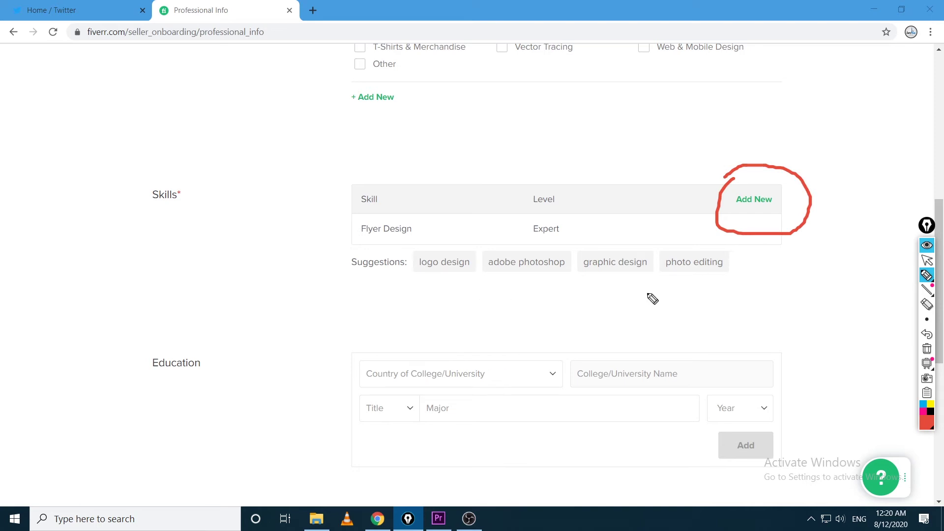
click(927, 260)
click(927, 348)
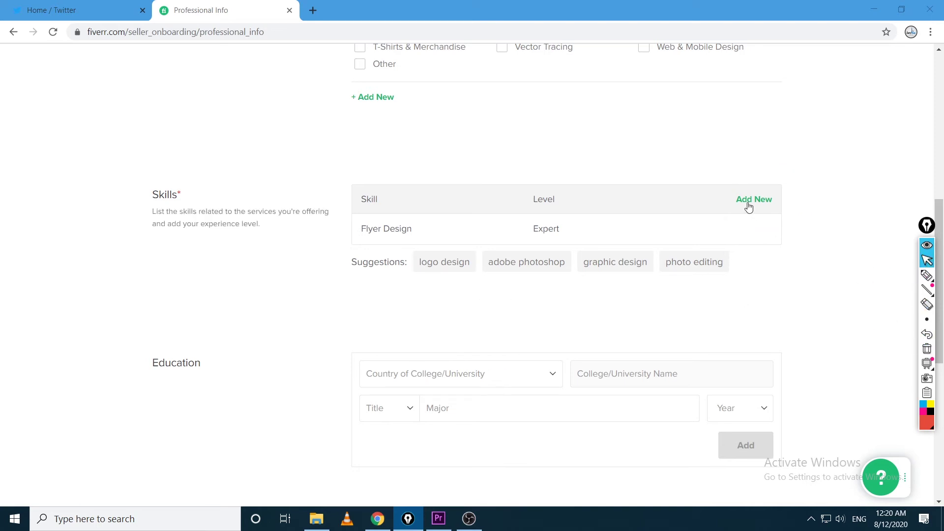
click(749, 203)
scroll(787, 241, up, 2)
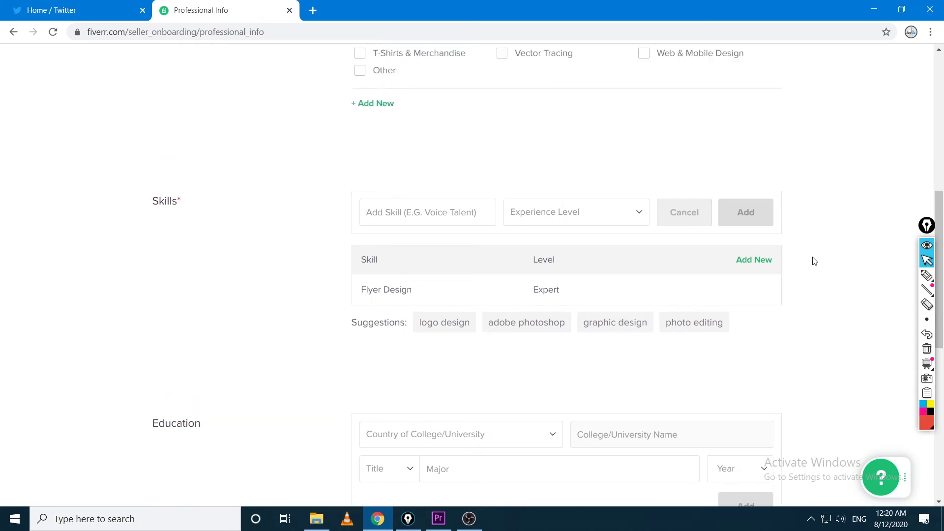
scroll(700, 273, up, 2)
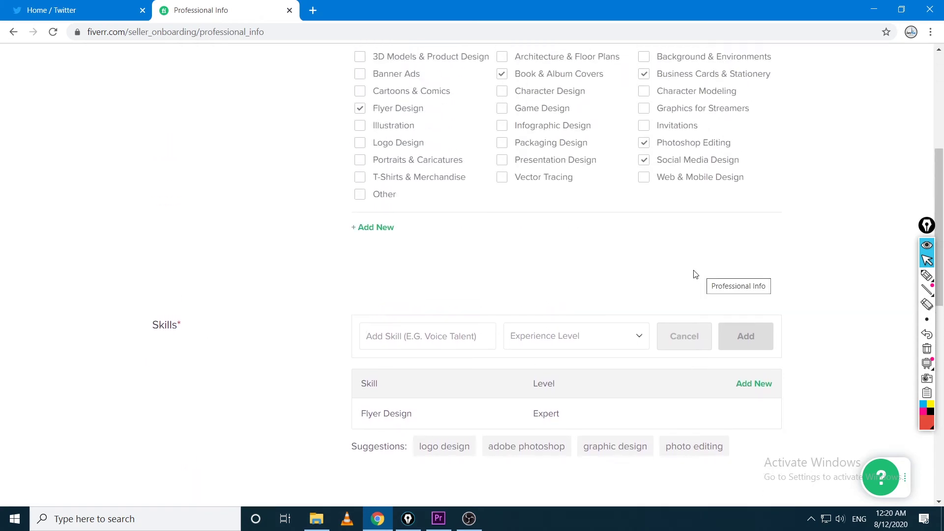
scroll(695, 274, up, 1)
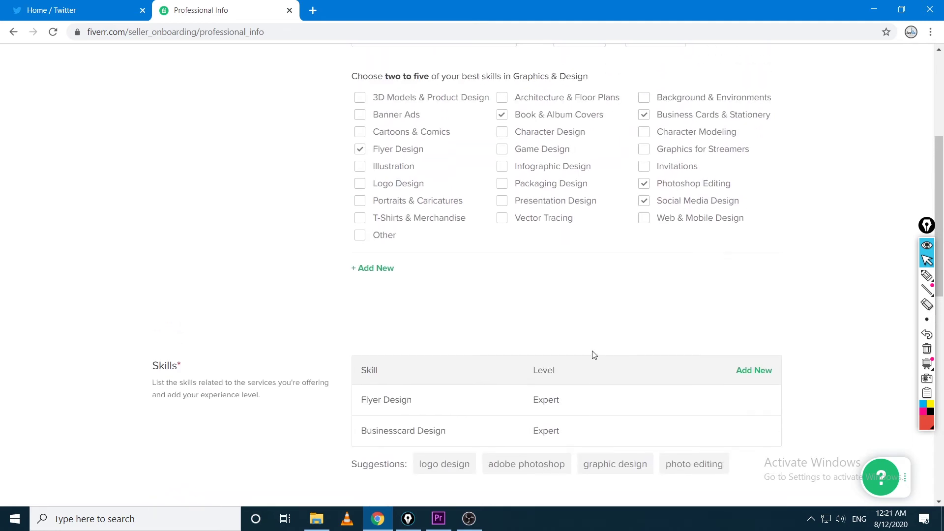
scroll(502, 443, down, 2)
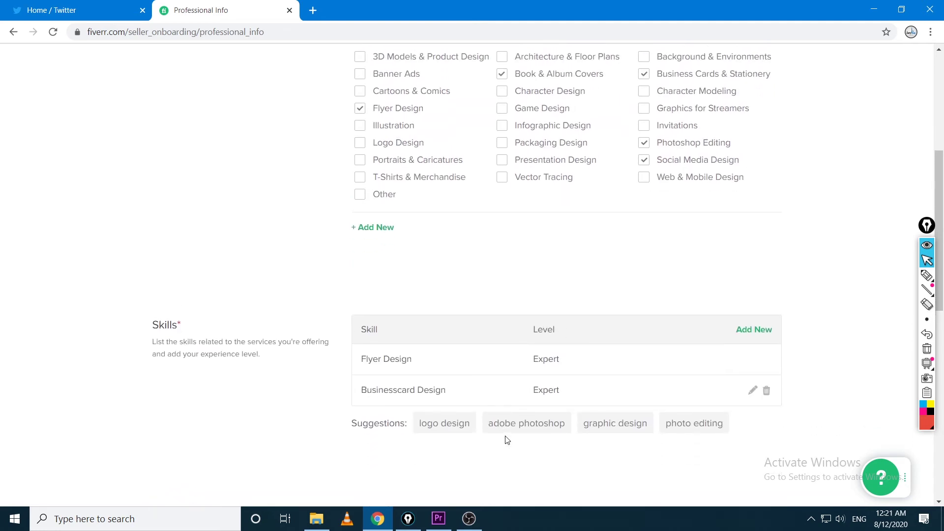
Add Adobe Photoshop as a skill at Expert level
click(546, 429)
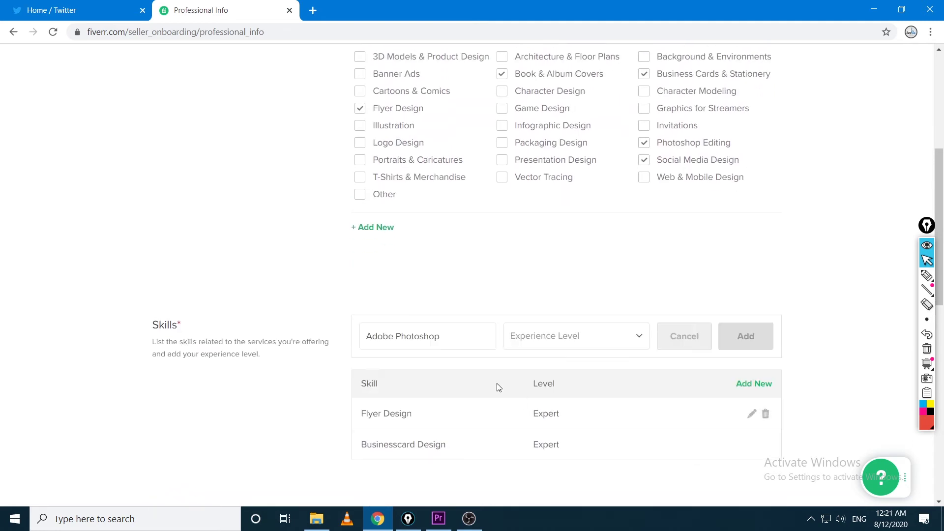
scroll(590, 459, down, 2)
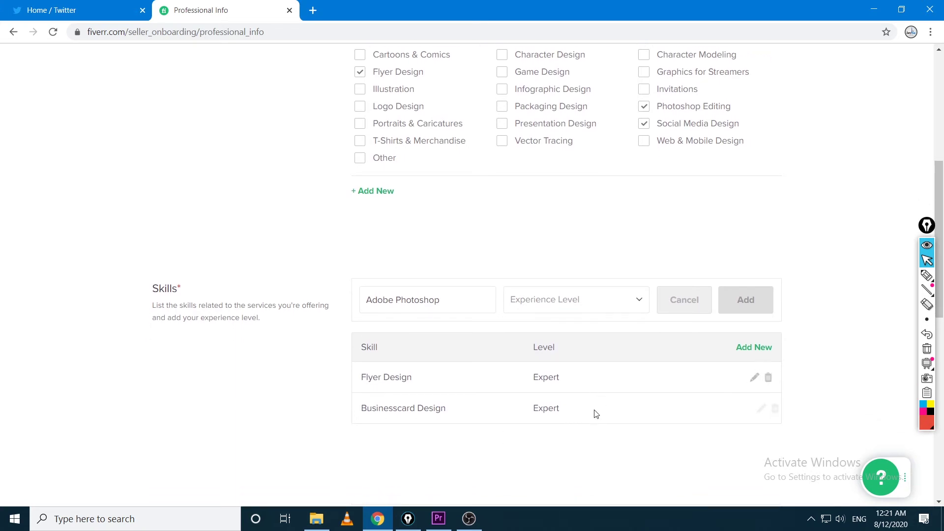
click(585, 304)
click(573, 335)
click(743, 308)
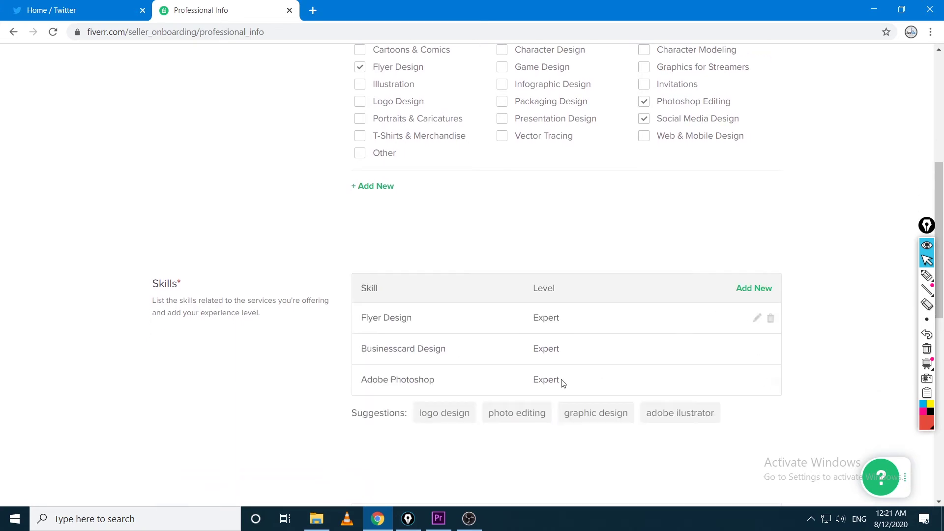
Add Adobe Ilustrator as a skill at Expert level
scroll(524, 426, down, 2)
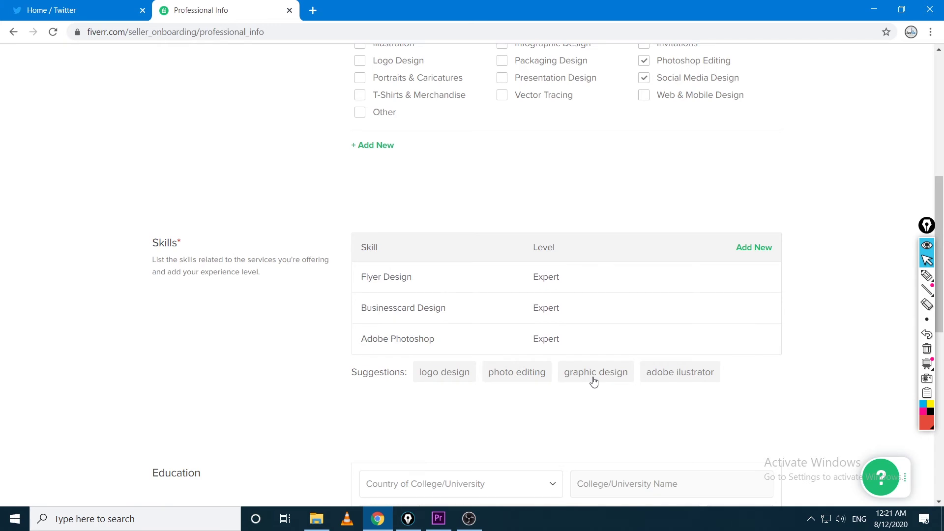
click(680, 382)
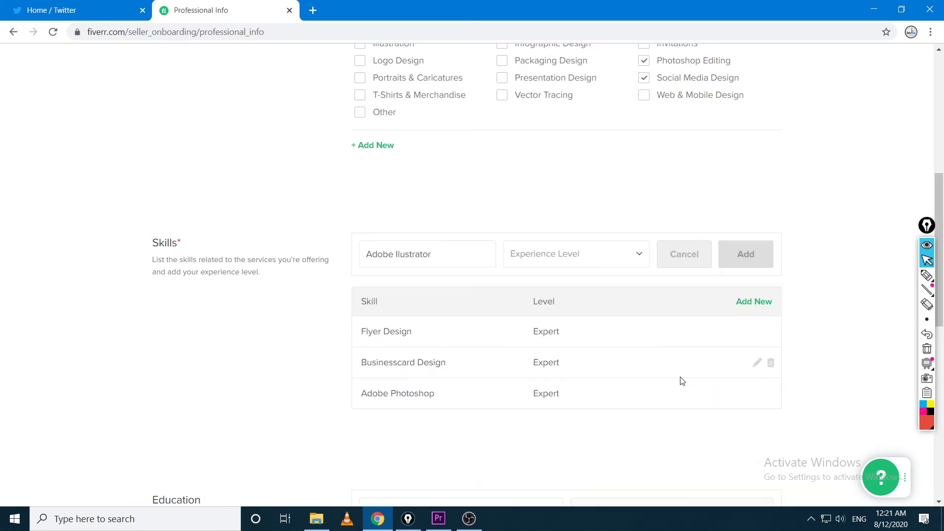
click(637, 320)
click(756, 261)
Draw annotations over the newly added skills, then stop drawing
click(928, 279)
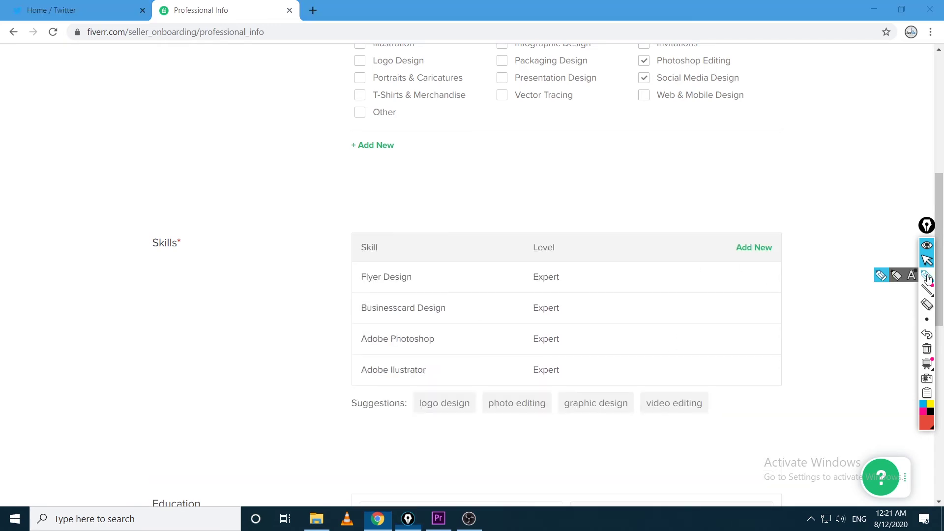
mouse_move(392, 355)
mouse_down()
mouse_move(323, 368)
mouse_move(417, 358)
mouse_move(325, 350)
mouse_up()
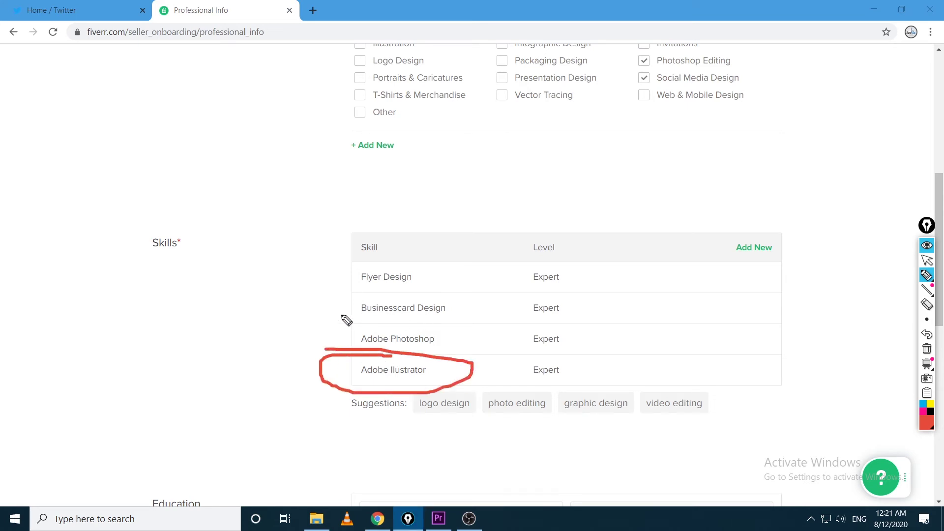
mouse_move(367, 313)
mouse_down()
mouse_move(415, 333)
mouse_move(315, 329)
mouse_up()
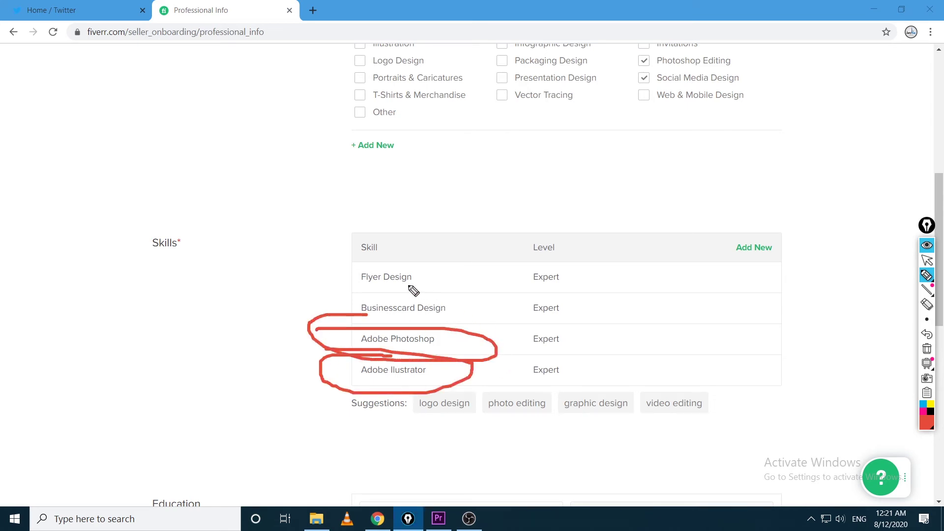
mouse_move(412, 290)
mouse_down()
mouse_move(432, 295)
mouse_move(343, 297)
mouse_move(364, 293)
mouse_up()
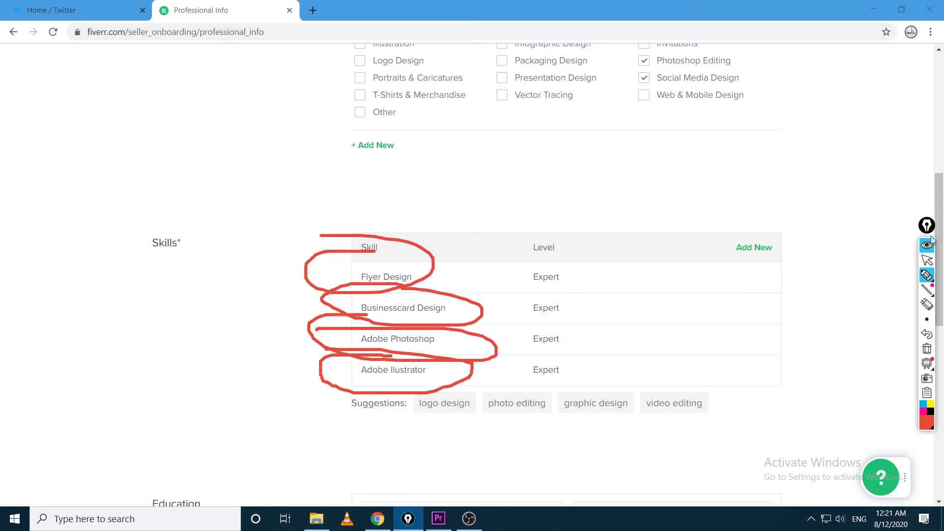
click(927, 260)
scroll(782, 327, down, 7)
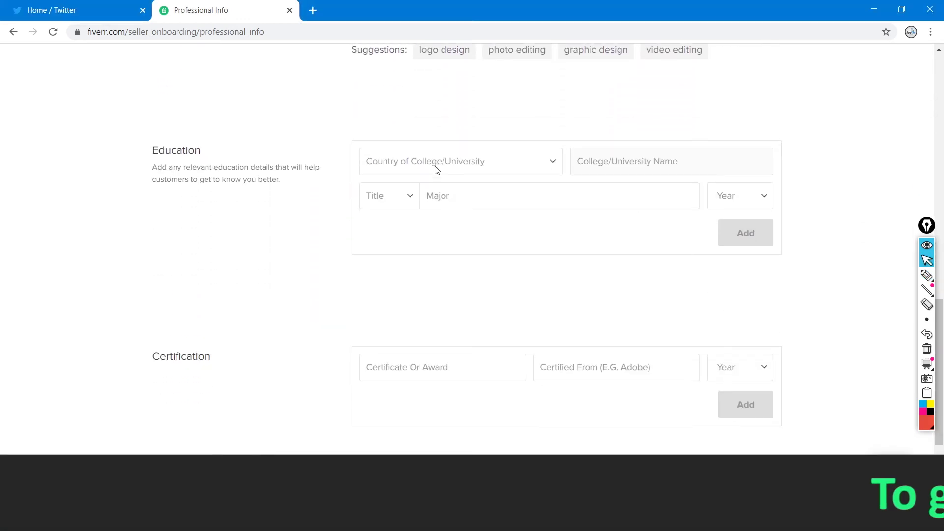
Set the college country to Pakistan and choose The University Of Lahore
click(534, 171)
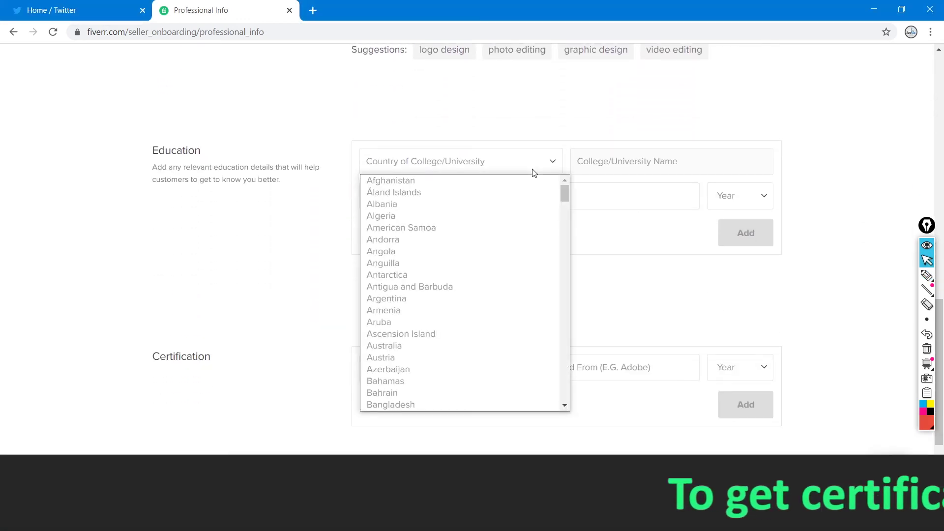
key(p)
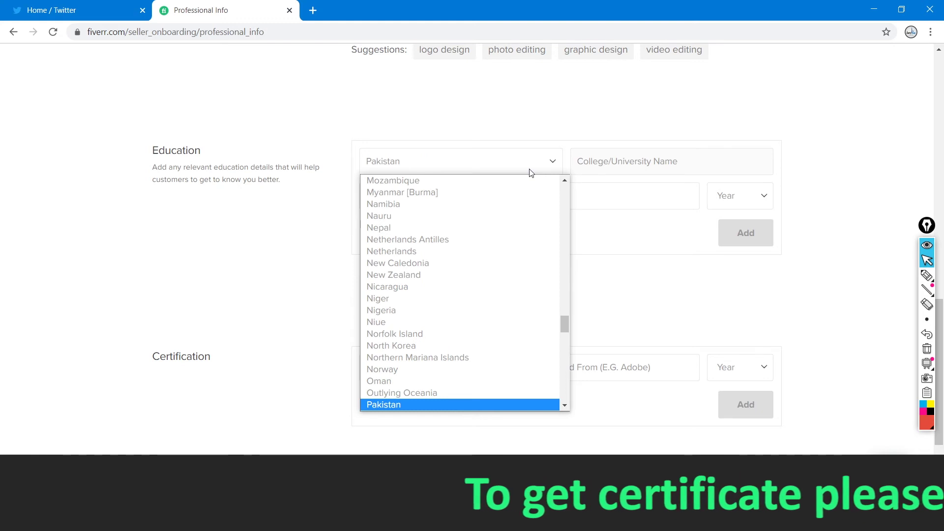
click(392, 394)
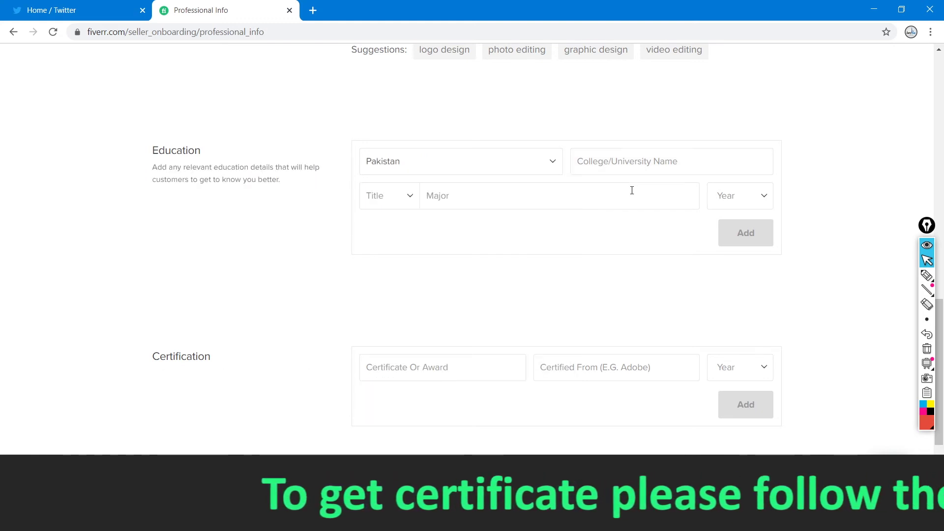
click(658, 161)
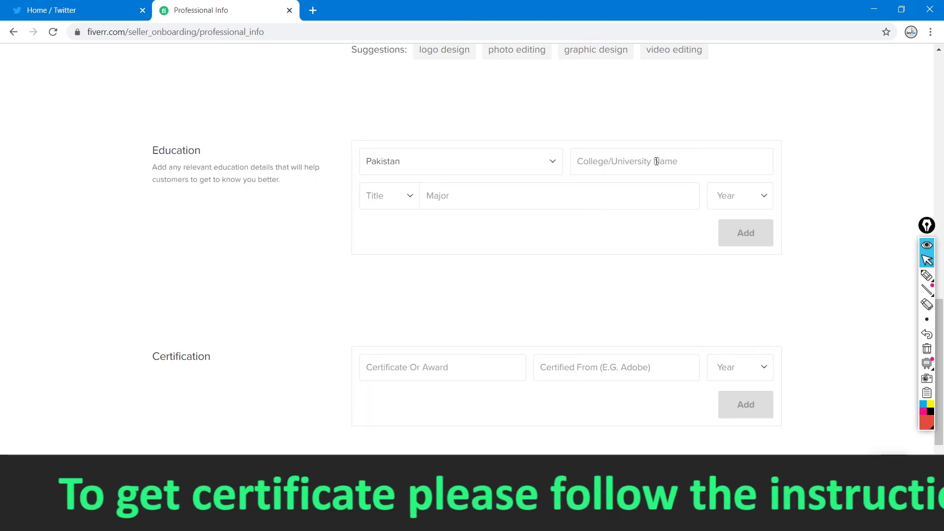
text(Univ)
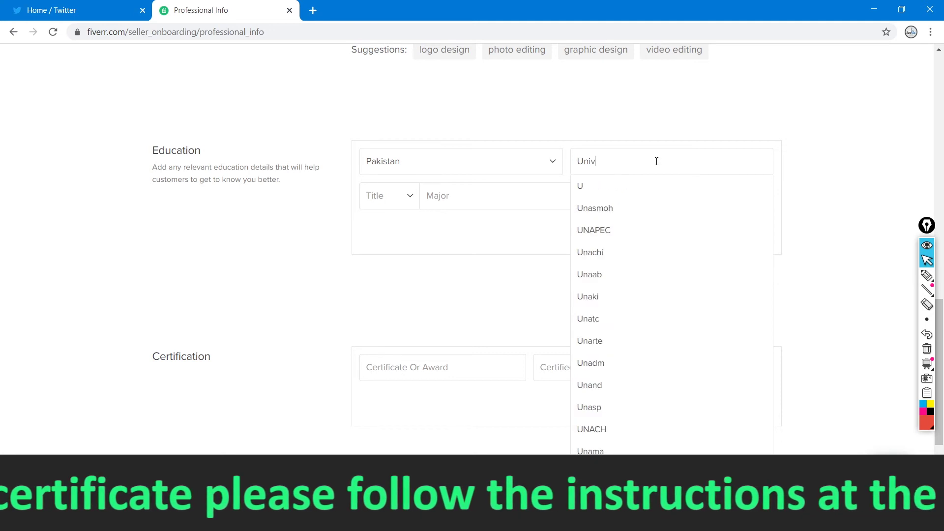
text(ersity )
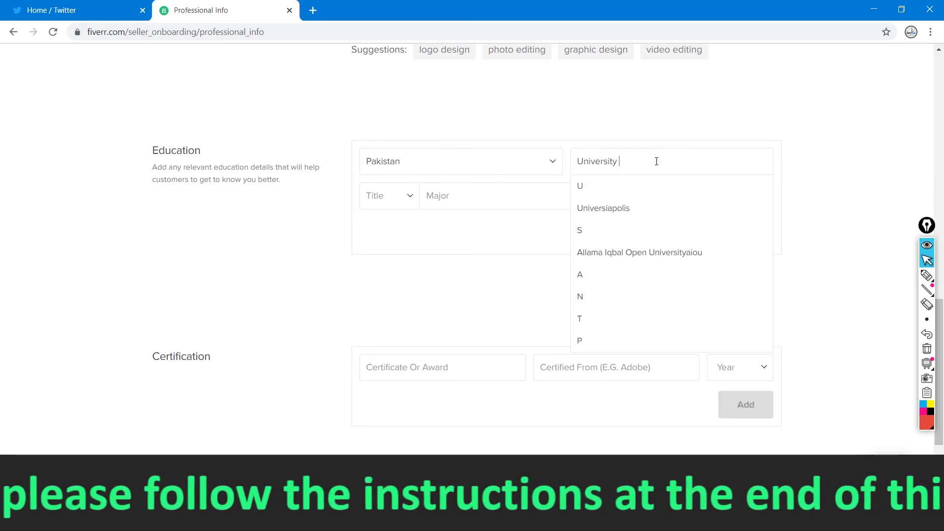
text(Of)
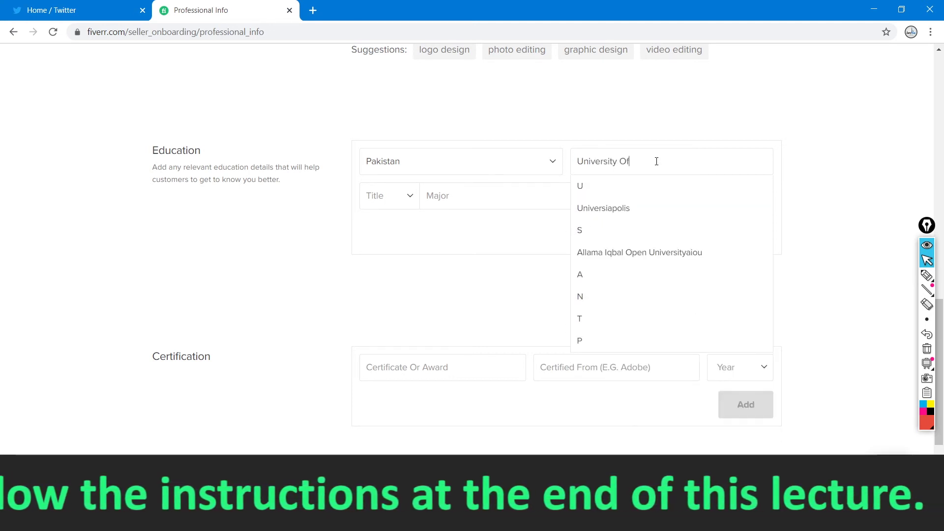
text( La)
key(BackSpace)
key(BackSpace)
key(Down)
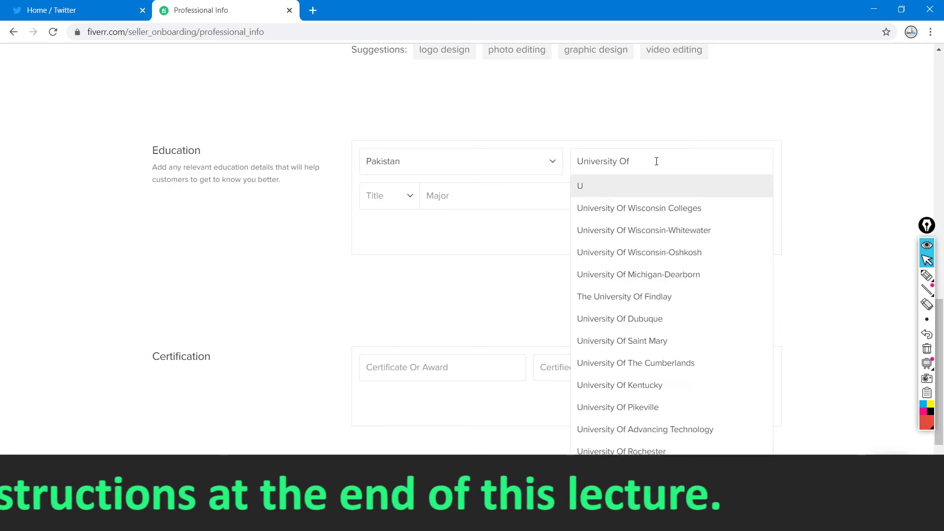
text(Lahore)
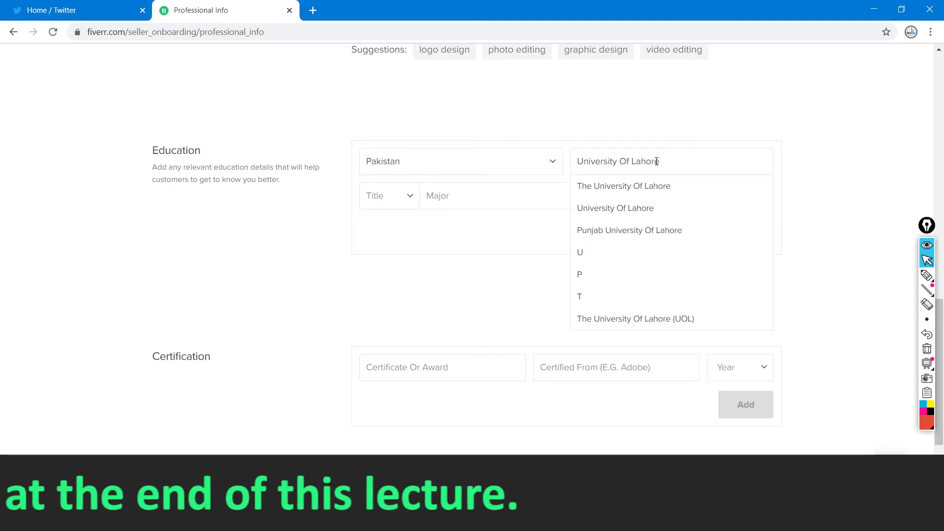
click(648, 185)
Choose title M.B.A., major Digital Marketing and graduation year 2016
click(410, 196)
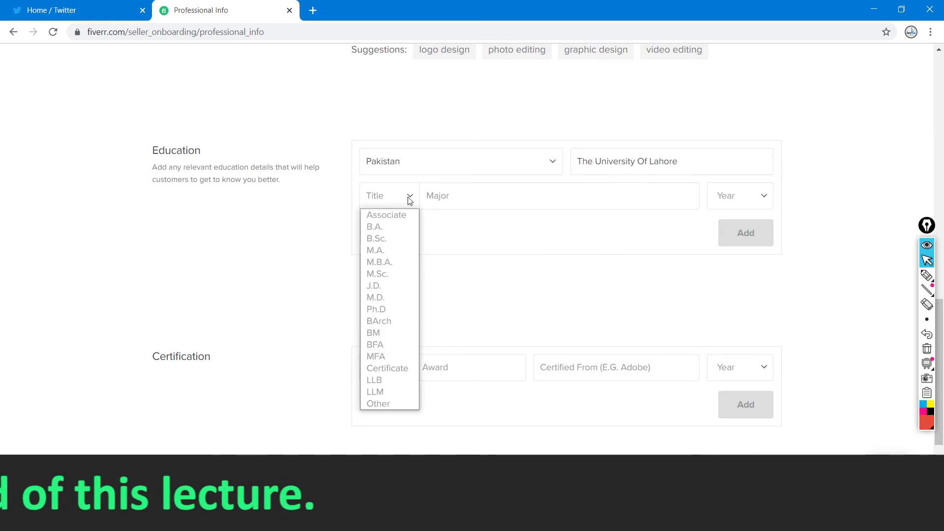
click(379, 262)
click(642, 195)
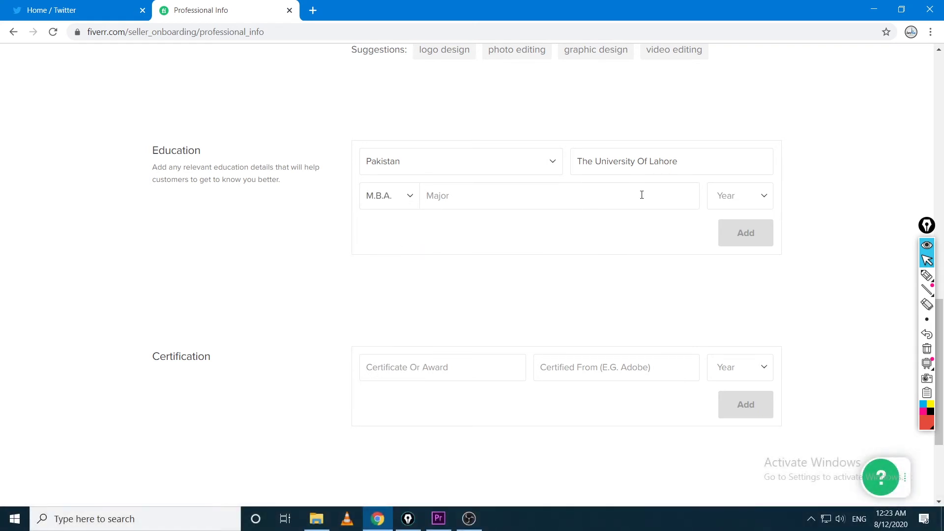
text(Digital MA)
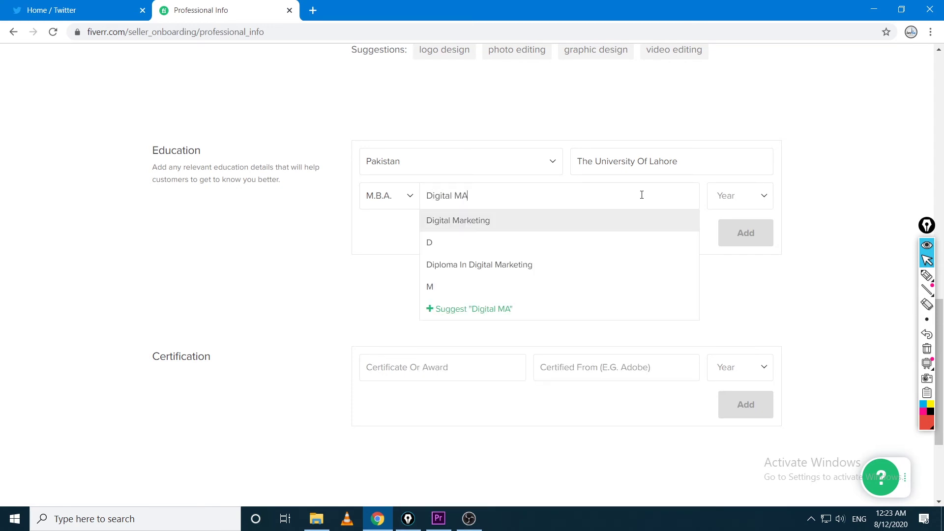
click(572, 220)
click(743, 196)
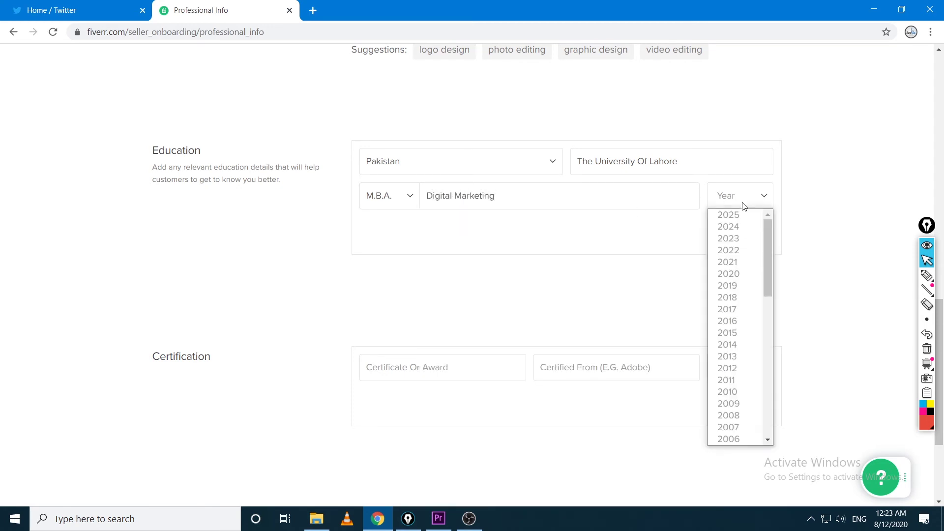
mouse_move(770, 241)
mouse_down()
mouse_move(770, 312)
mouse_move(765, 237)
mouse_up()
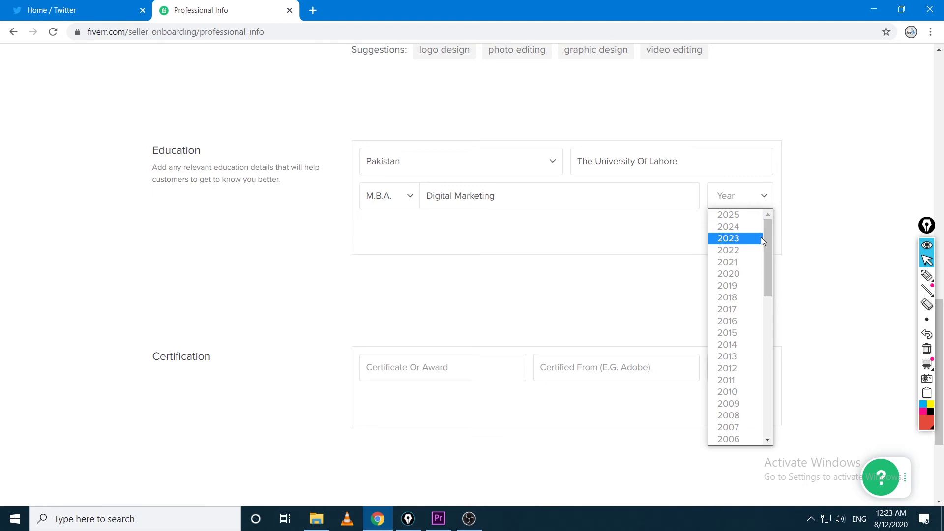
scroll(737, 244, down, 3)
click(739, 245)
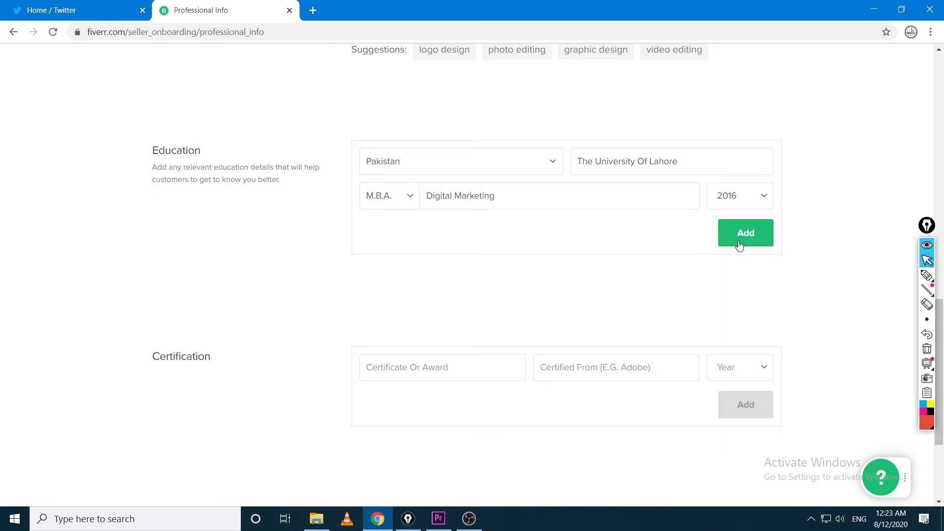
Save the Digital Marketing degree and start a new entry with country Pakistan
click(738, 244)
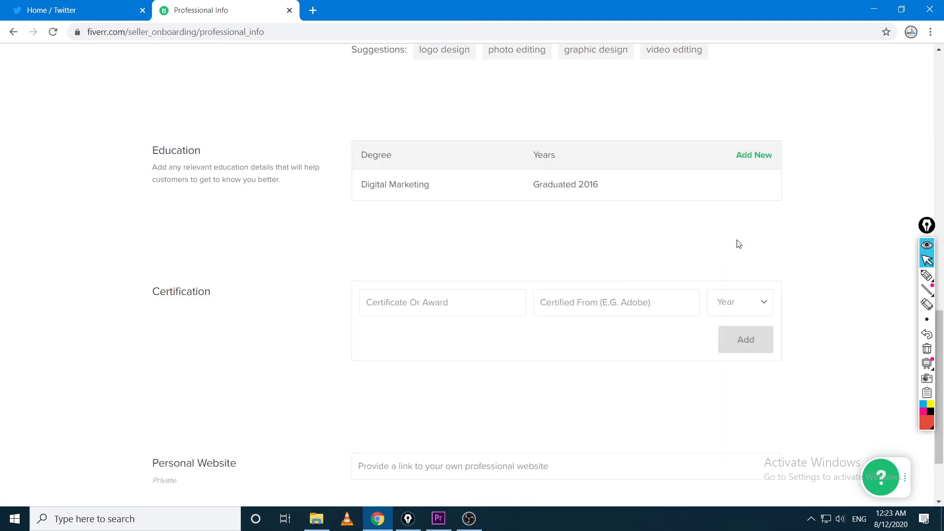
click(759, 154)
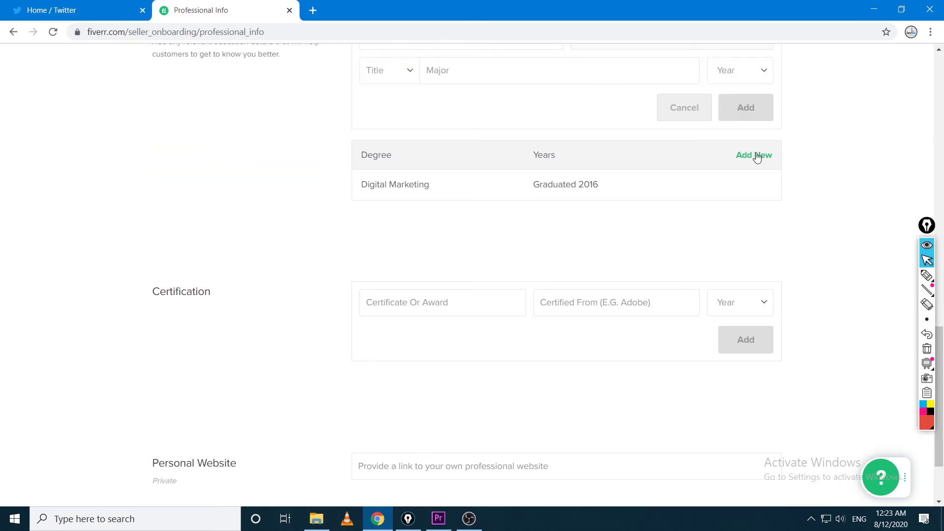
scroll(767, 216, up, 2)
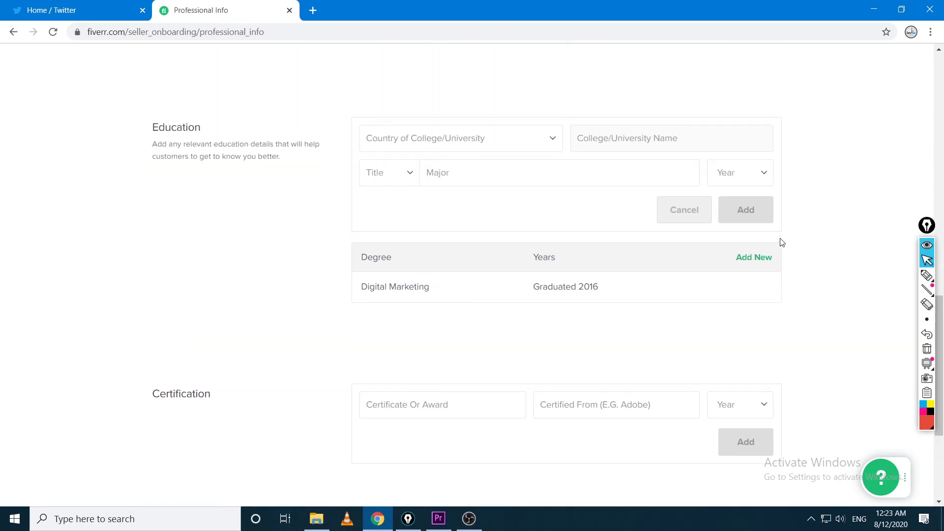
click(501, 137)
click(470, 141)
click(470, 140)
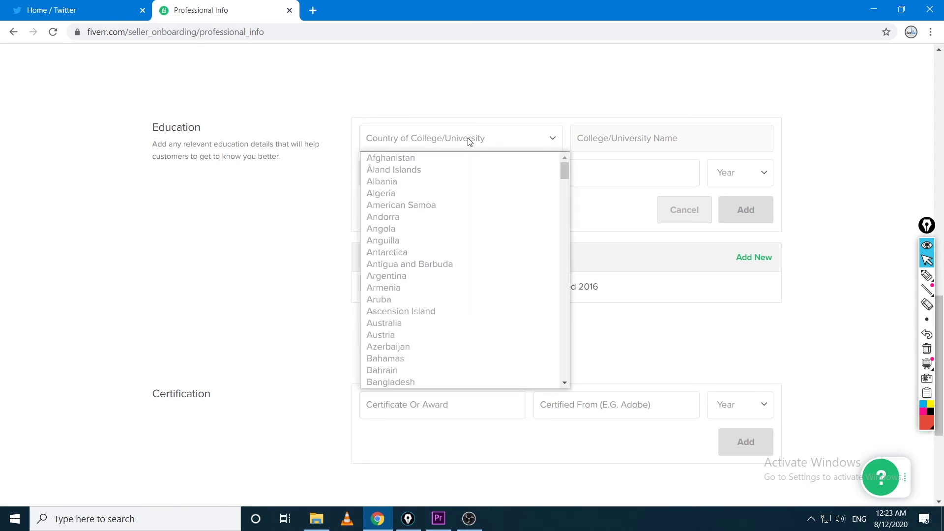
key(p)
key(Return)
Choose The University Of Lahore, title Other and major Bba Hons
click(658, 144)
text(The )
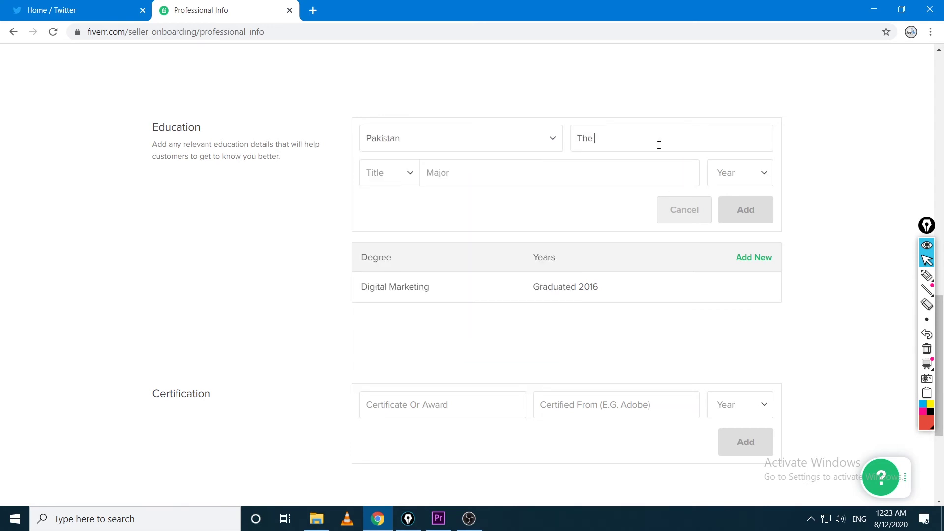
text(University Of Lahore)
click(660, 162)
click(388, 173)
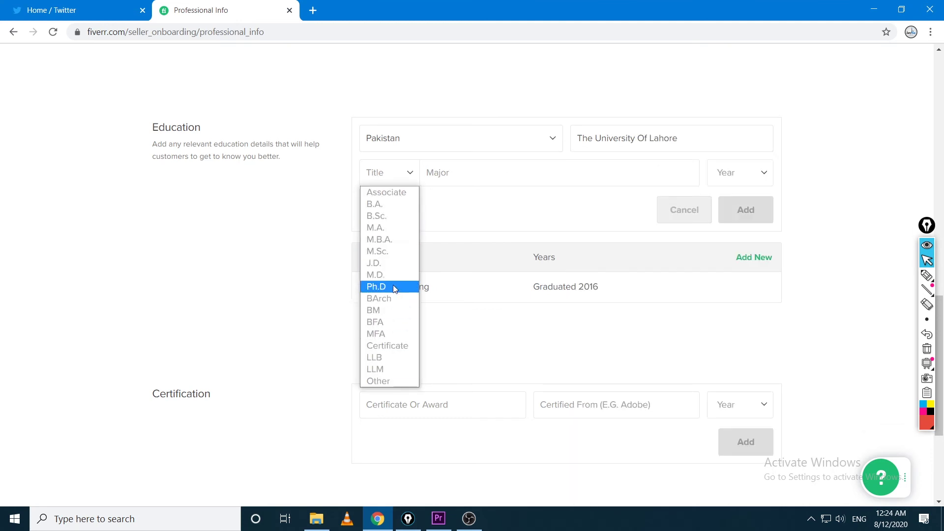
click(389, 381)
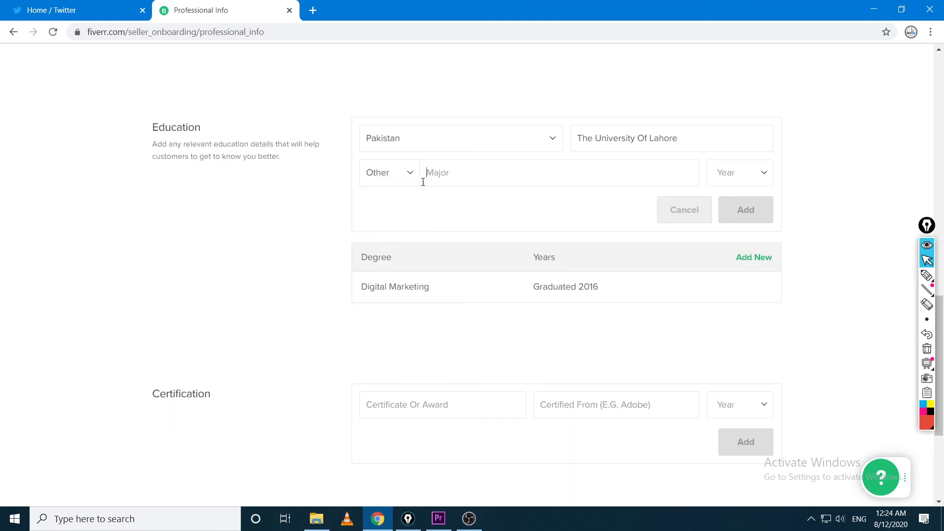
text(BBA Marketing)
key(BackSpace)
key(BackSpace)
key(BackSpace)
key(BackSpace)
key(BackSpace)
key(BackSpace)
key(BackSpace)
key(BackSpace)
key(BackSpace)
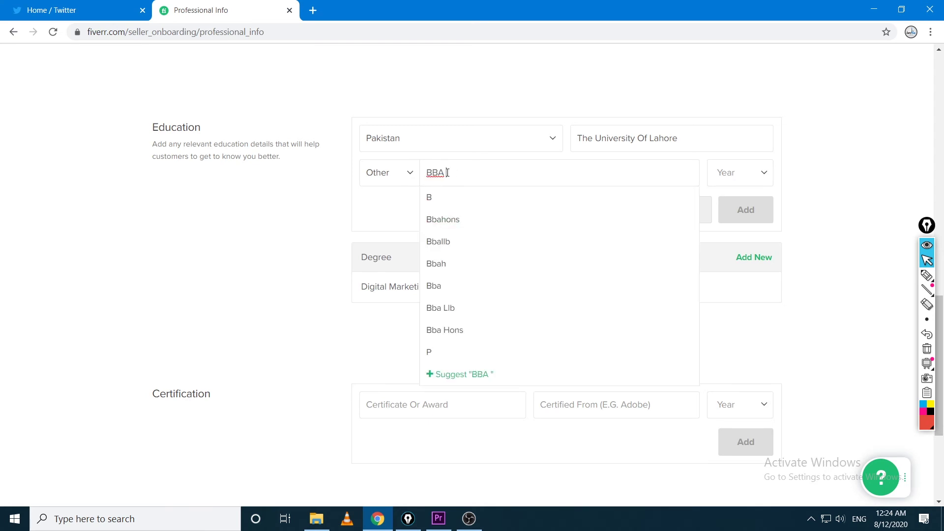
click(446, 330)
Set the graduation year to 2013 and add the second education entry
click(740, 173)
drag(770, 220, 771, 244)
click(733, 262)
click(751, 211)
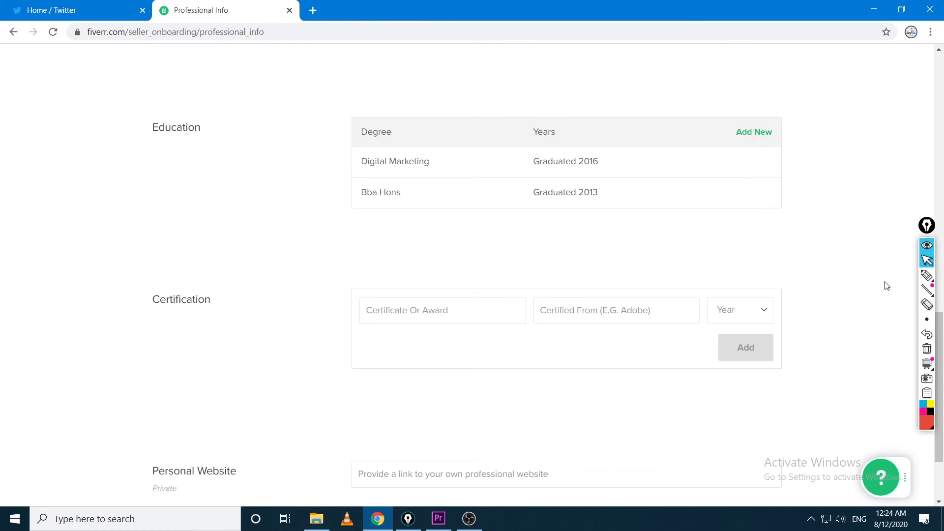
click(927, 276)
Open the Digital Marketing education entry for editing, clearing the annotations
mouse_move(426, 145)
mouse_down()
mouse_move(334, 144)
mouse_move(453, 179)
mouse_move(371, 148)
mouse_up()
click(927, 261)
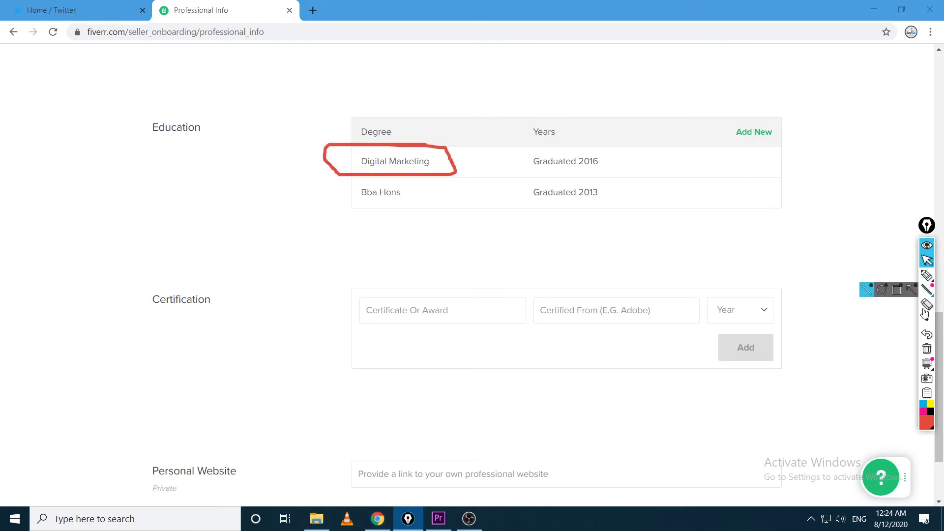
click(927, 349)
click(752, 162)
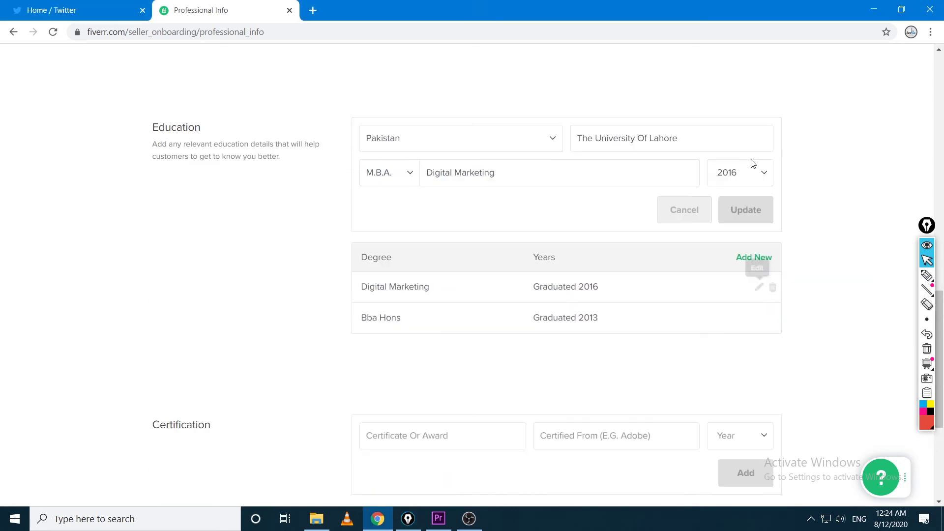
click(927, 275)
mouse_move(512, 157)
mouse_down()
mouse_move(462, 156)
mouse_move(518, 186)
mouse_move(493, 140)
mouse_up()
click(927, 261)
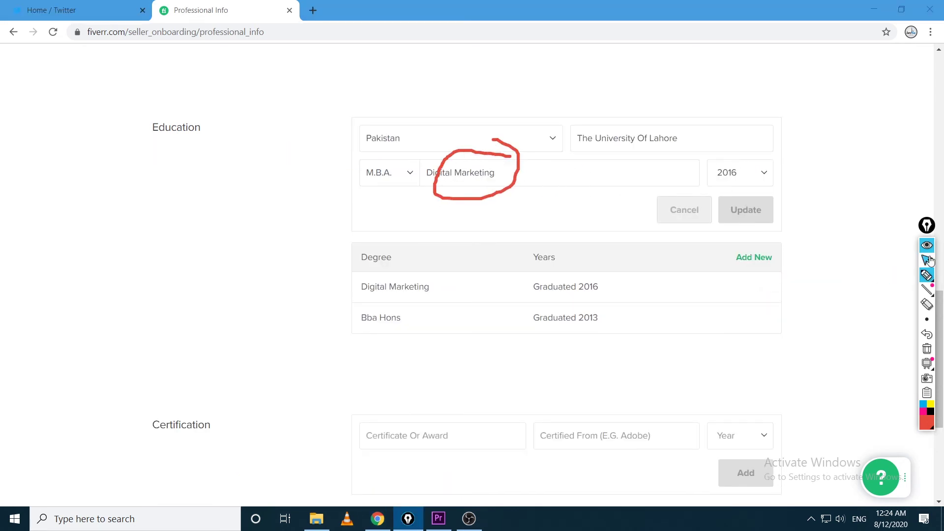
click(927, 349)
Replace the major with Mba Marketing and update the entry
drag(495, 173, 424, 168)
key(BackSpace)
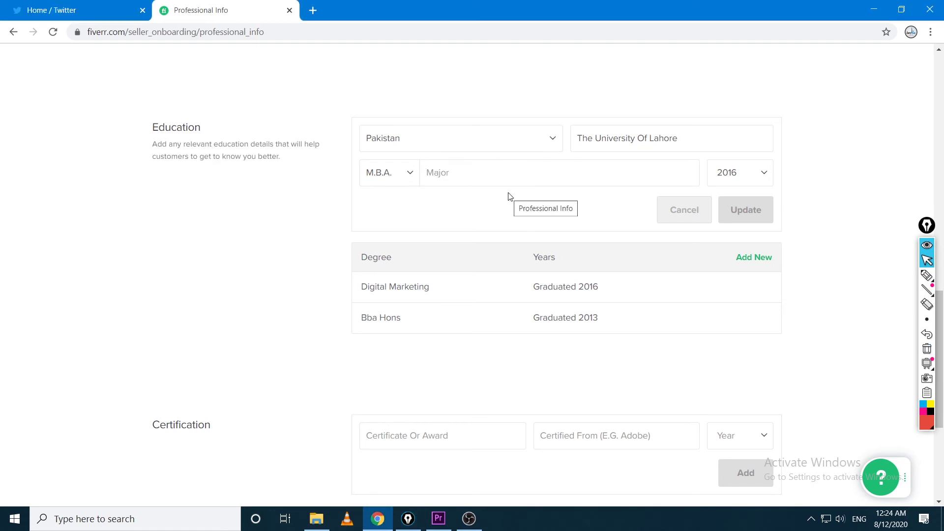
text(MBA Digital )
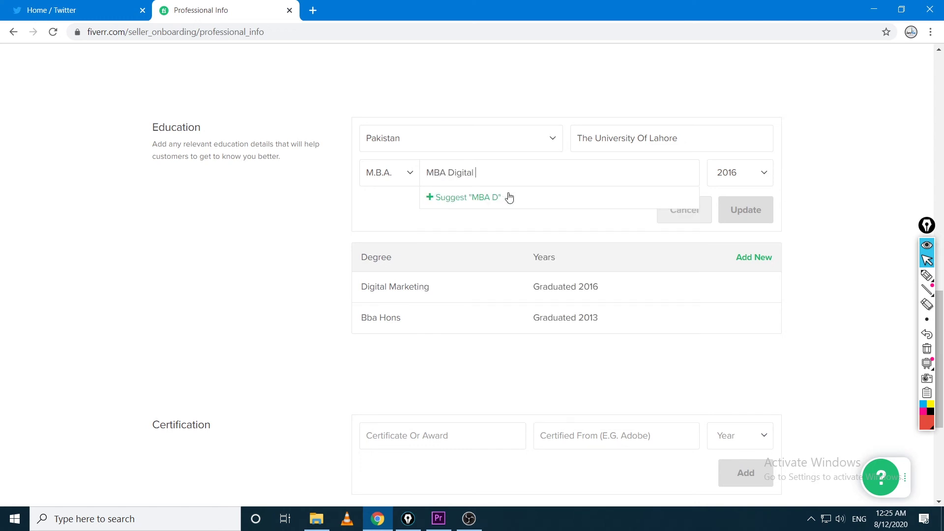
text(Marketing)
drag(524, 173, 450, 171)
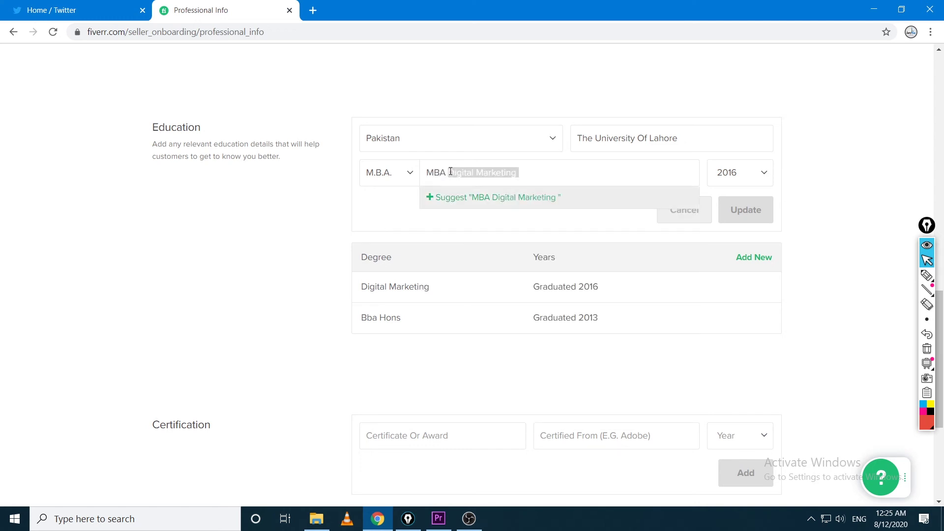
key(BackSpace)
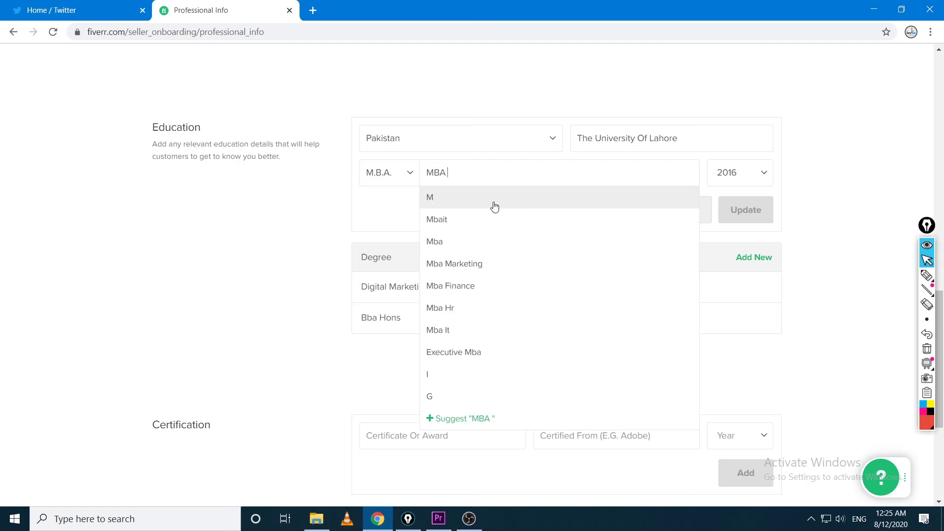
click(501, 264)
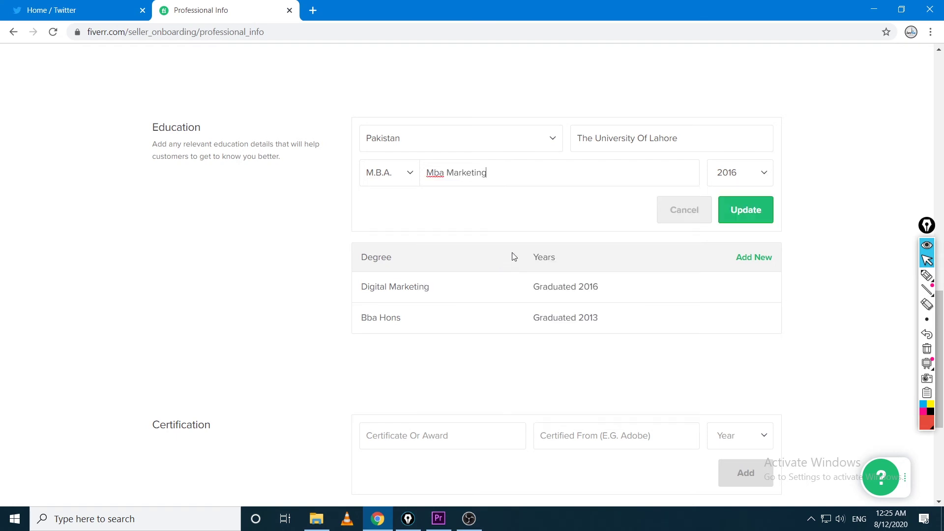
click(749, 216)
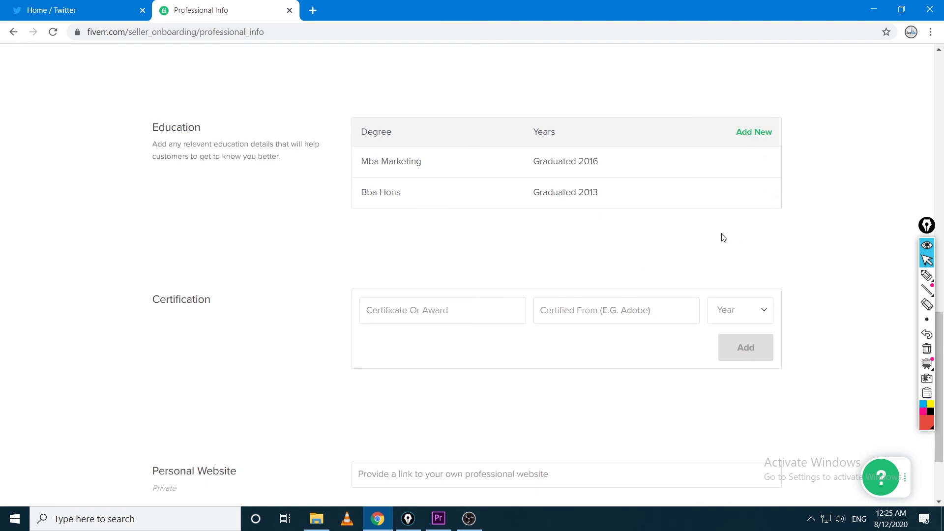
Enter the Graphic Designing Certificate, pick its year, and add it to Certification
scroll(664, 297, down, 2)
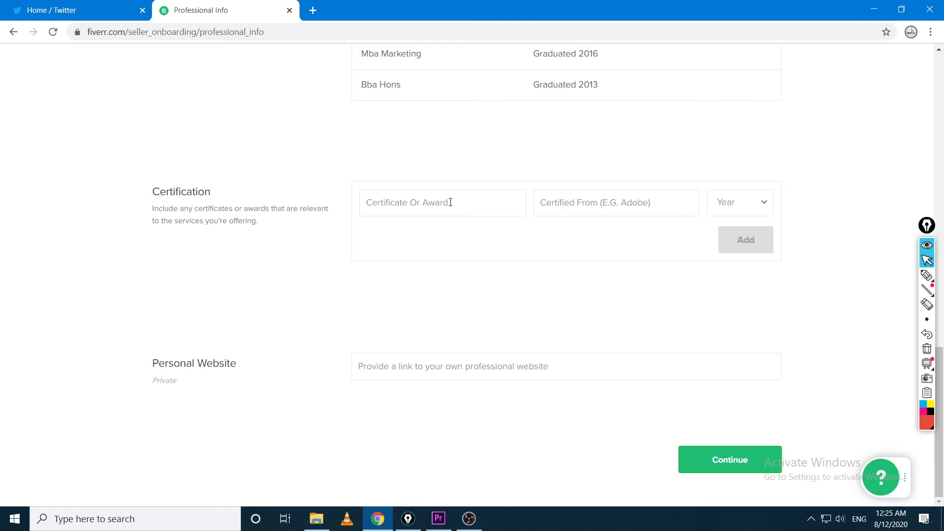
text(Graphic Designing Certificate)
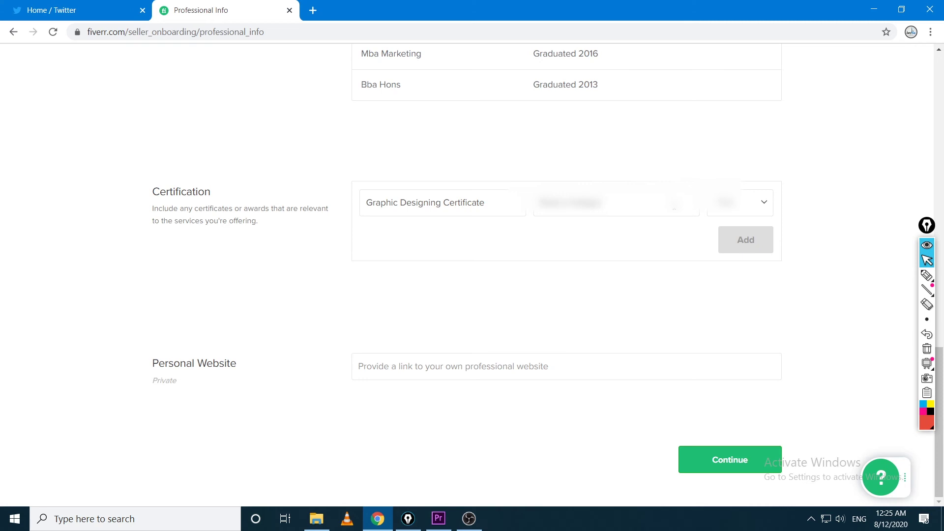
click(730, 211)
scroll(768, 280, down, 2)
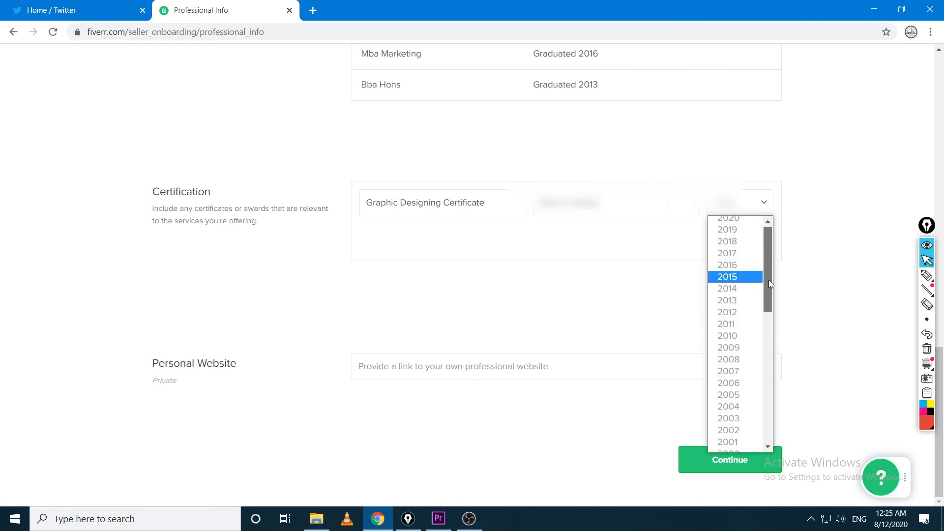
drag(768, 301, 765, 267)
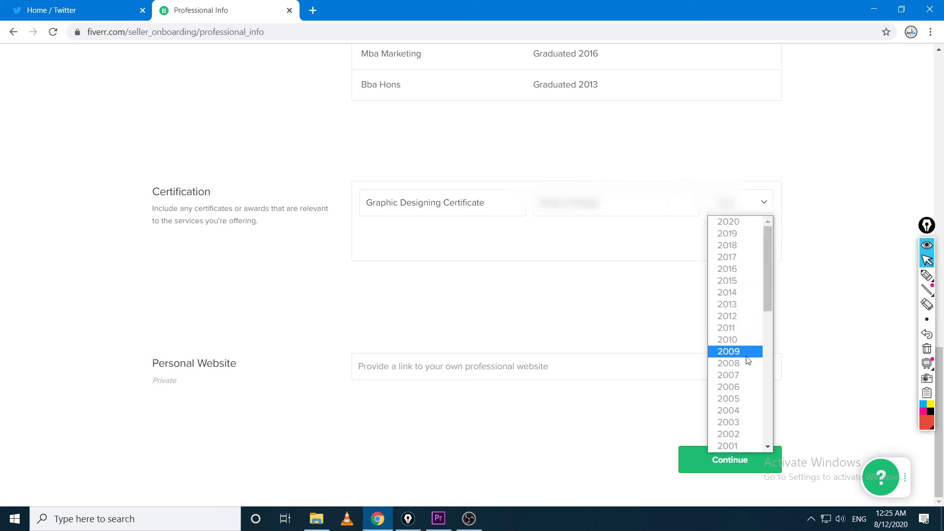
click(745, 327)
click(746, 250)
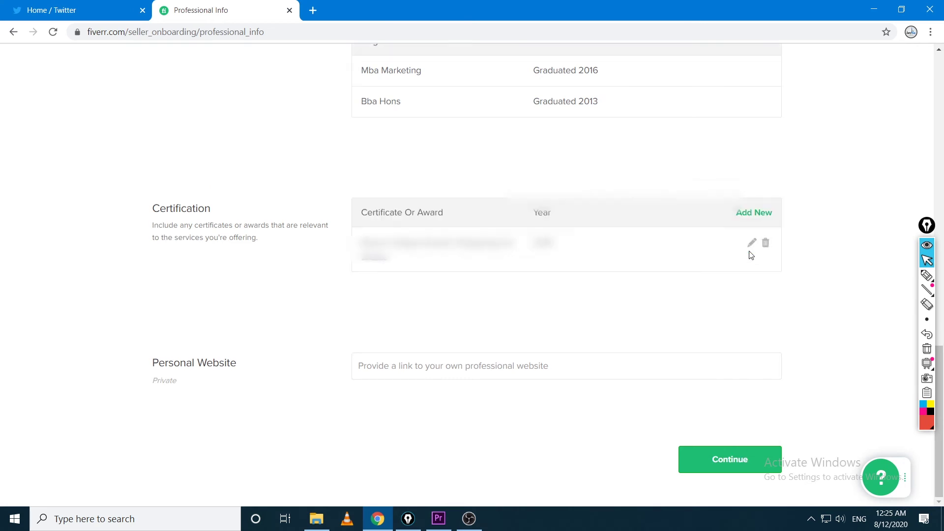
Underline the empty area below the certificate row in red with Epic Pen, then erase it
click(927, 275)
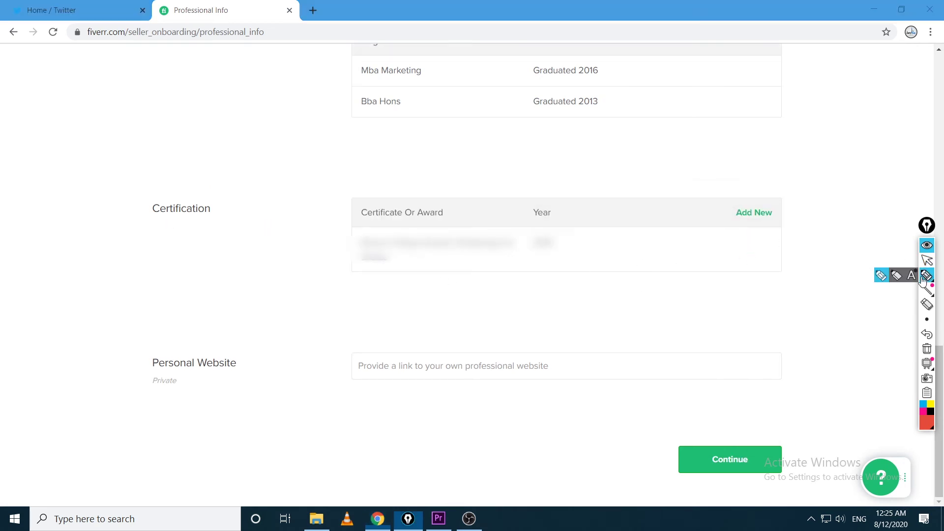
drag(371, 276, 600, 270)
drag(374, 297, 587, 287)
drag(397, 304, 552, 304)
drag(392, 324, 527, 323)
drag(383, 336, 521, 336)
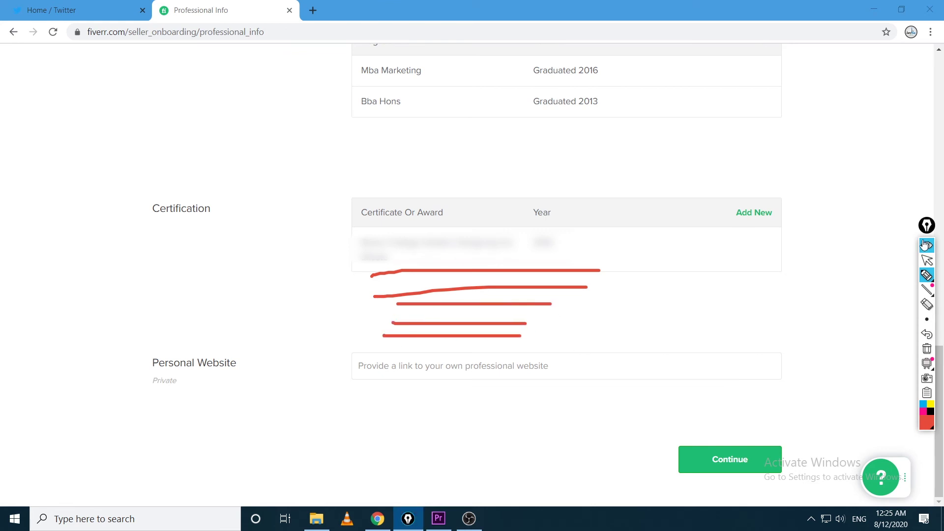
click(927, 261)
click(927, 348)
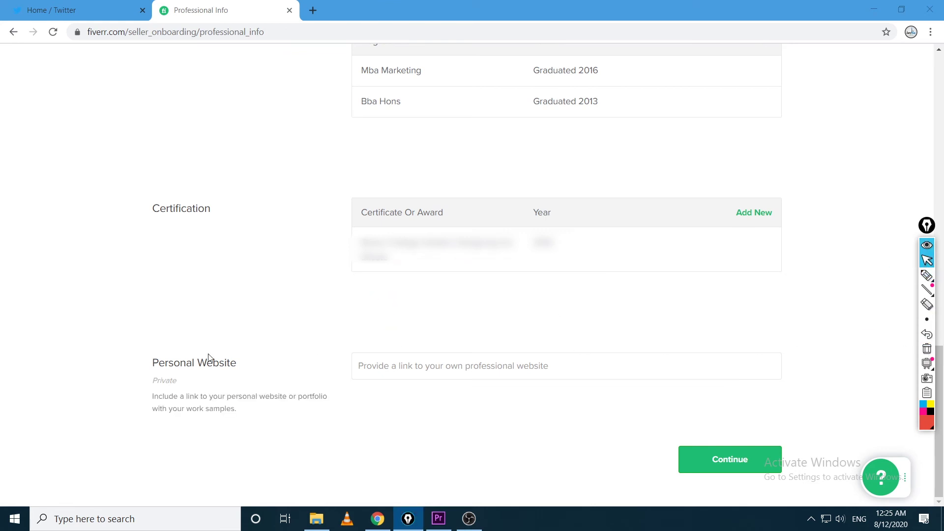
Circle the blank Personal Website field and certificate entry, clear the drawings, and submit Professional Info
click(392, 360)
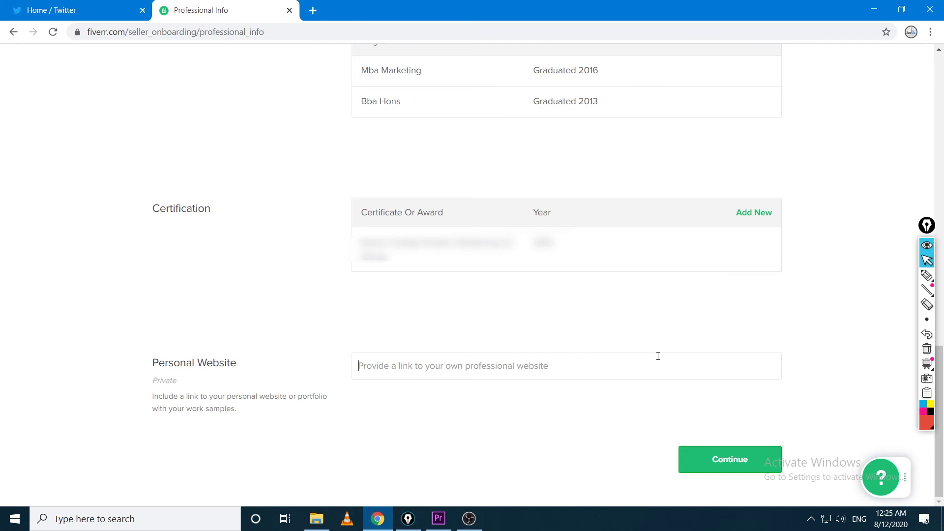
click(927, 275)
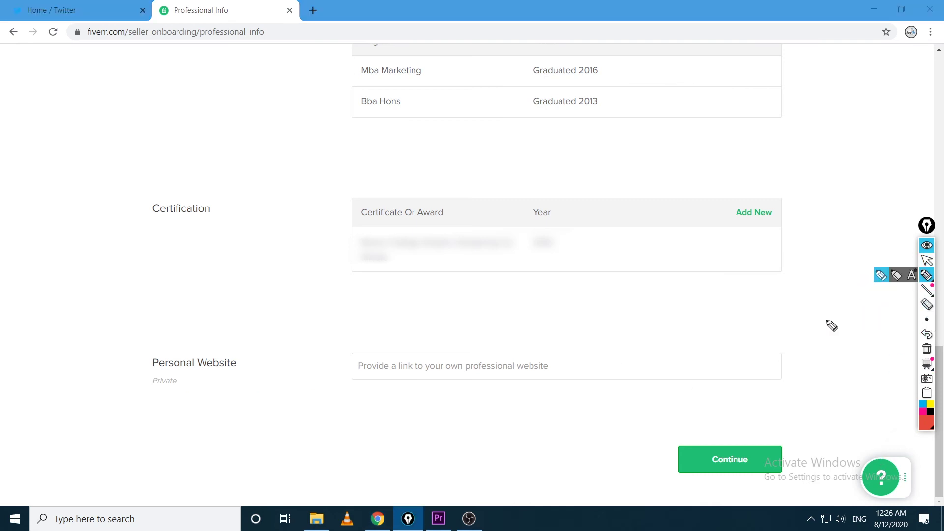
mouse_move(558, 333)
mouse_down()
mouse_move(418, 339)
mouse_move(347, 409)
mouse_move(779, 369)
mouse_move(536, 335)
mouse_up()
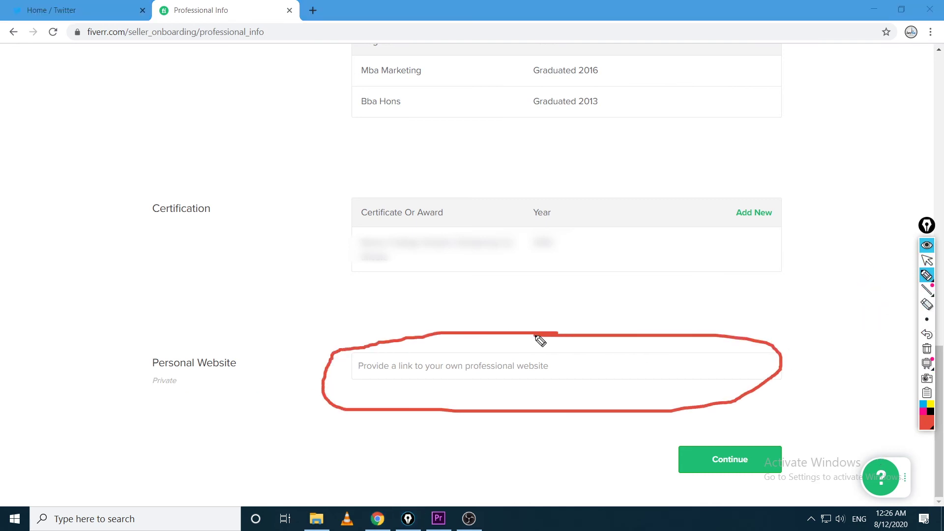
mouse_move(387, 187)
mouse_down()
mouse_move(324, 240)
mouse_move(379, 320)
mouse_move(677, 310)
mouse_move(613, 190)
mouse_move(370, 188)
mouse_up()
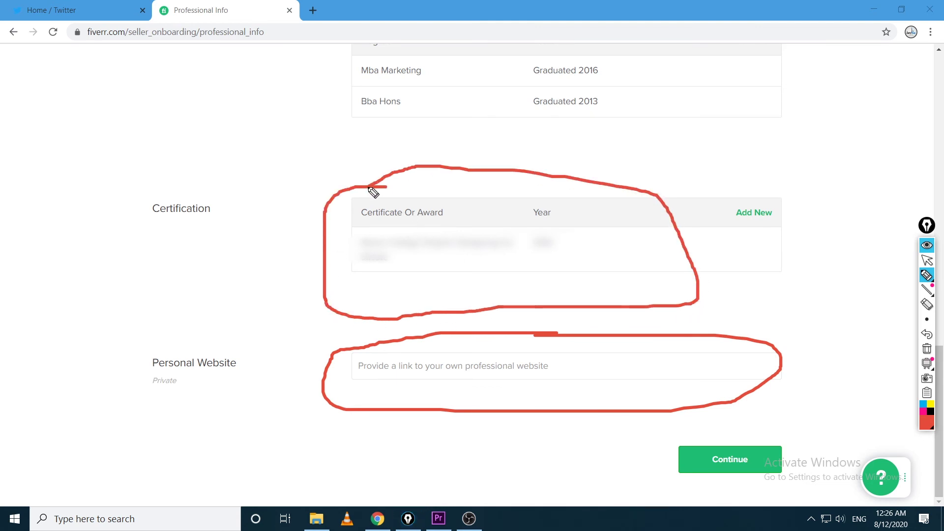
mouse_move(422, 225)
mouse_down()
mouse_move(424, 262)
mouse_move(457, 211)
mouse_move(421, 229)
mouse_up()
click(927, 260)
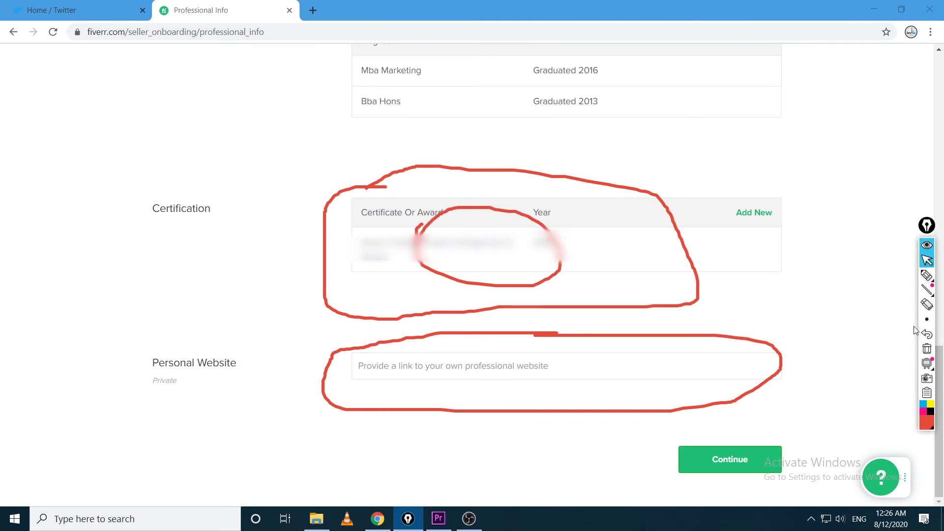
click(927, 348)
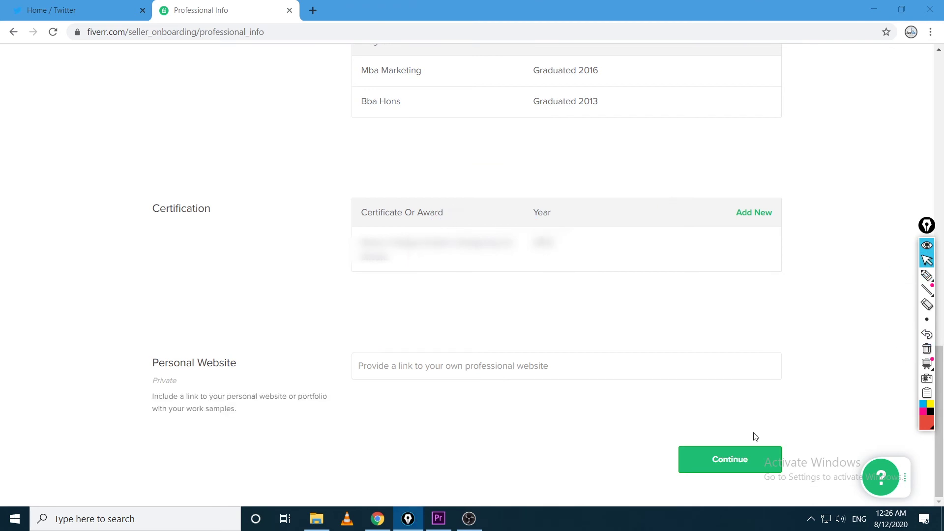
click(725, 460)
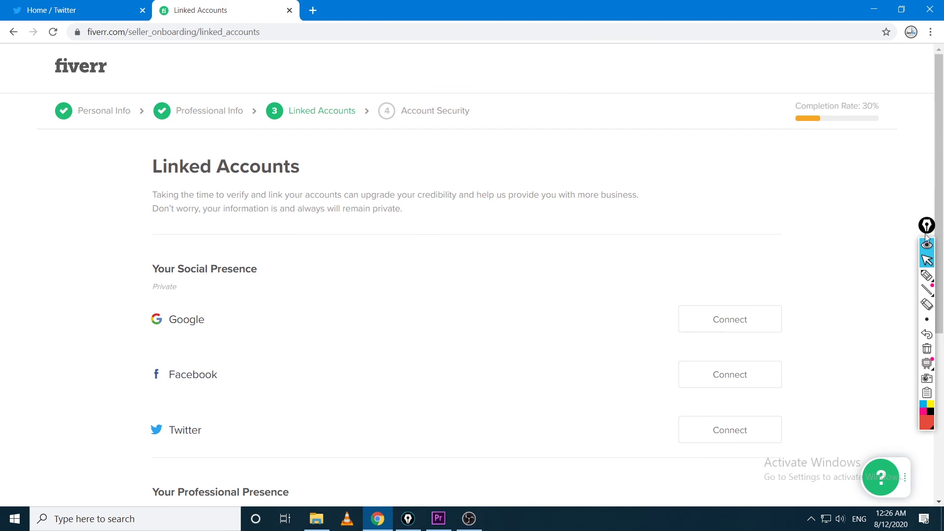
click(927, 276)
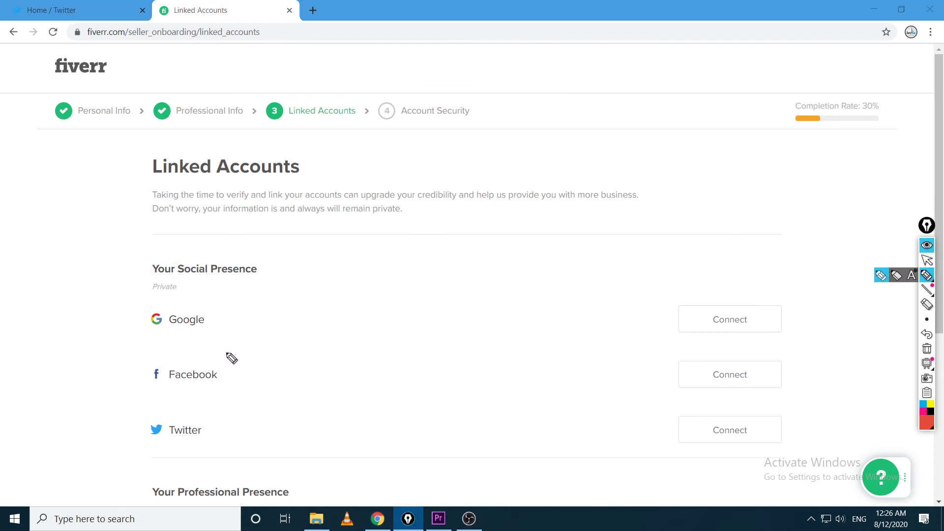
drag(225, 352, 322, 324)
drag(215, 412, 343, 392)
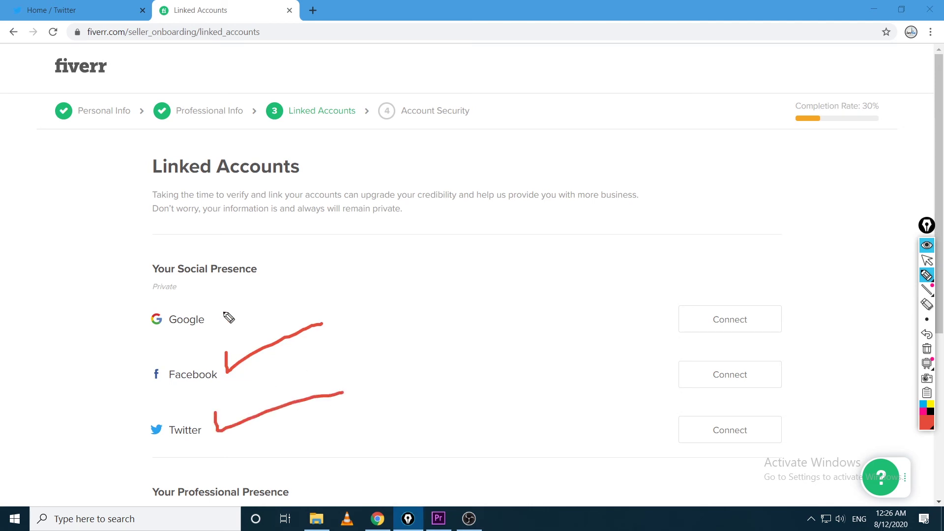
drag(216, 309, 337, 277)
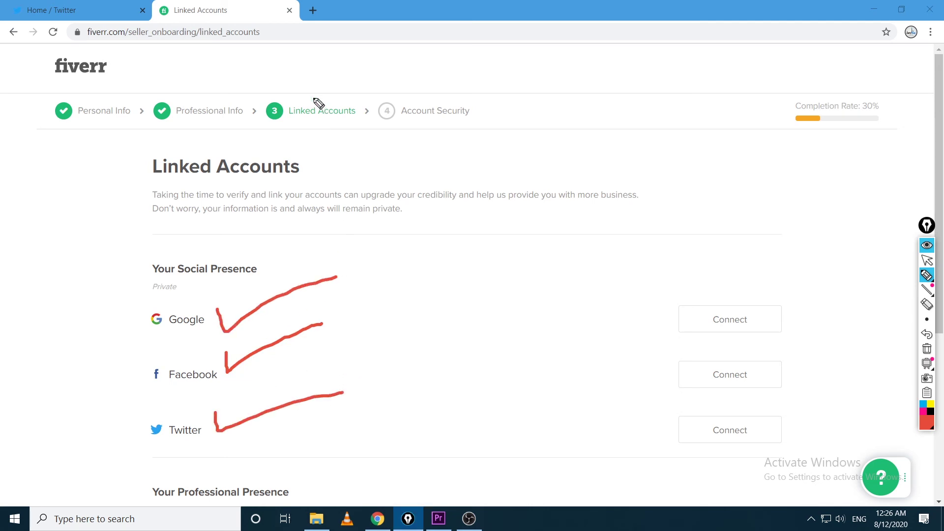
drag(200, 150, 315, 73)
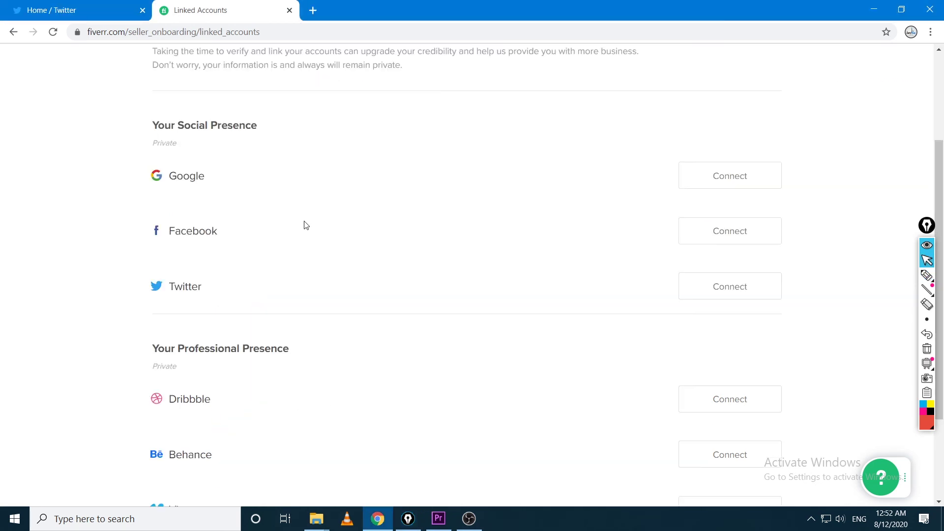
click(927, 275)
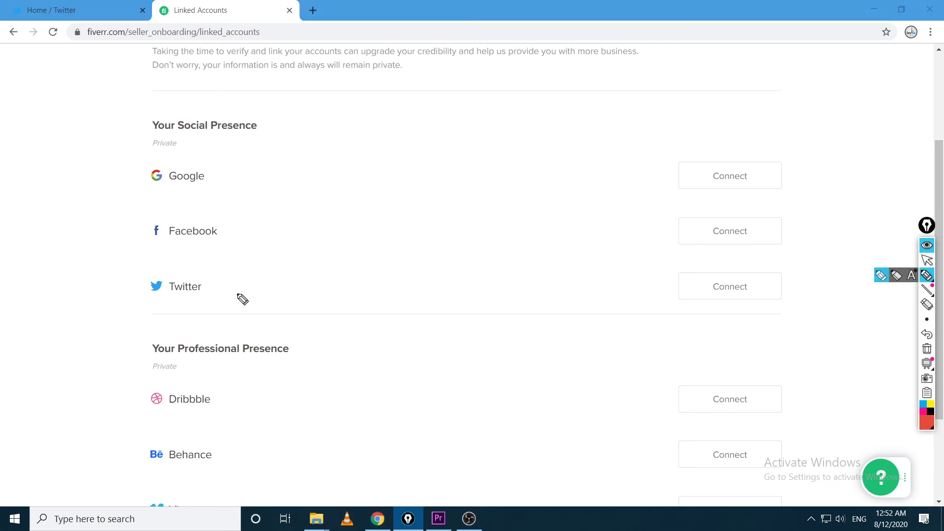
mouse_move(226, 270)
mouse_down()
mouse_move(127, 264)
mouse_move(254, 266)
mouse_move(221, 262)
mouse_up()
drag(320, 295, 634, 281)
mouse_move(620, 268)
mouse_down()
mouse_move(655, 282)
mouse_move(625, 302)
mouse_up()
click(927, 260)
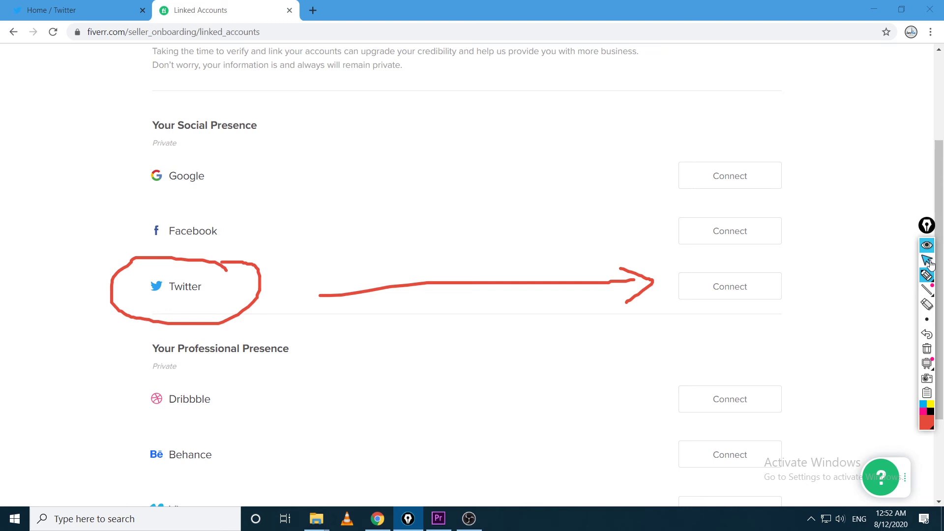
click(927, 349)
Connect Twitter and authorize the Fiverr app in the popup
click(716, 291)
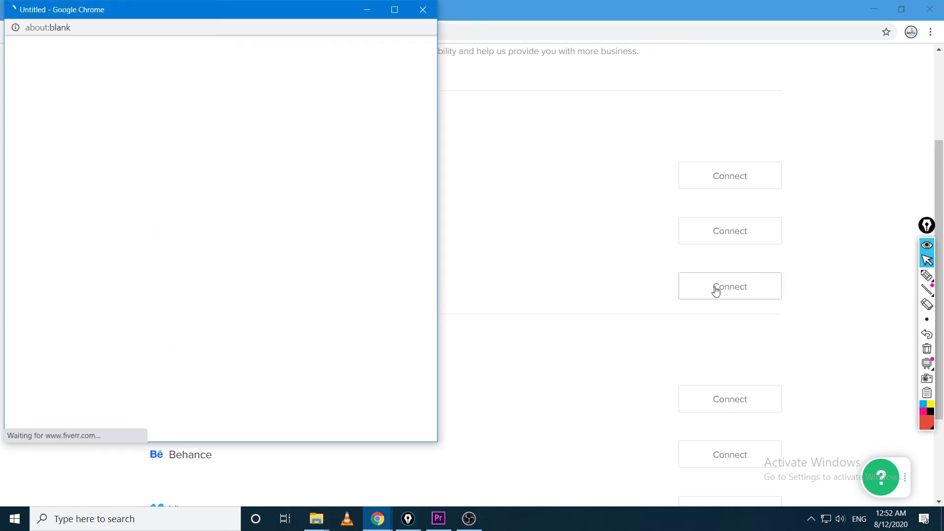
drag(130, 16, 338, 24)
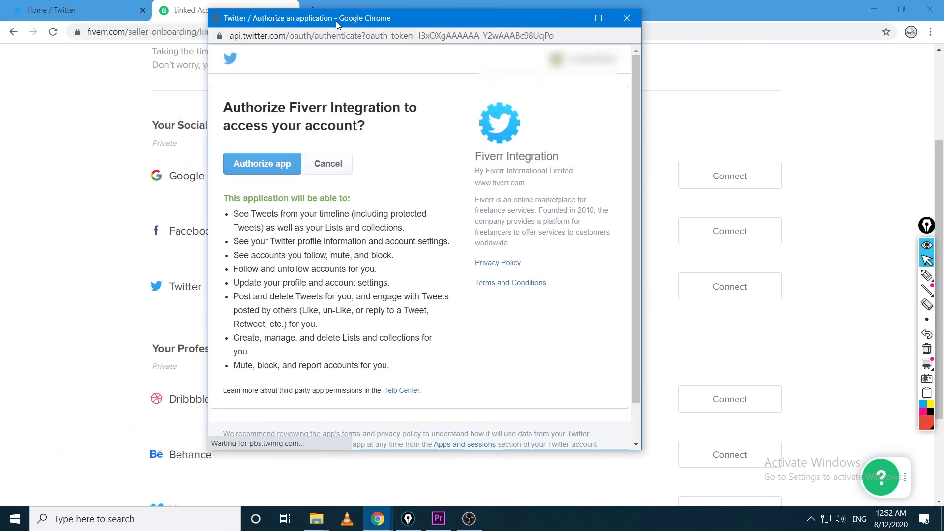
click(267, 165)
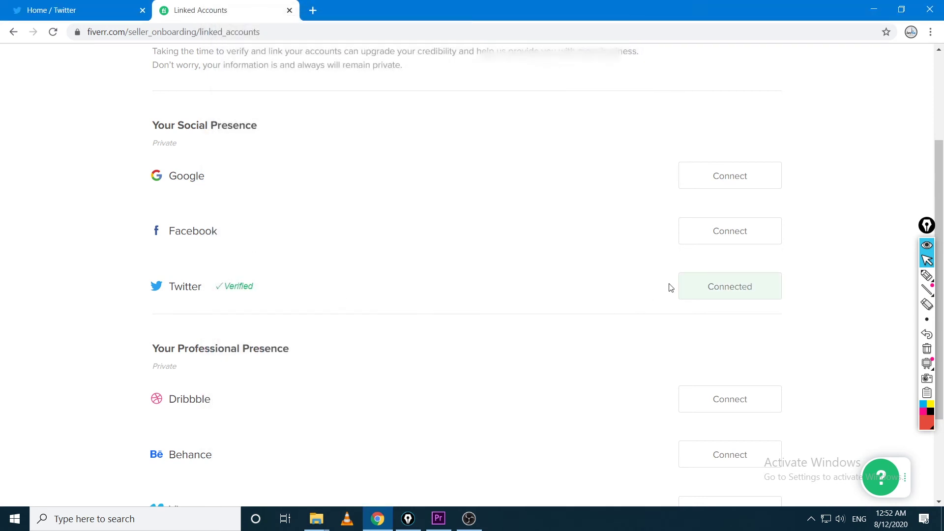
Circle Twitter and draw red arrows toward Google and Facebook, then erase the annotations
click(927, 276)
mouse_move(295, 264)
mouse_down()
mouse_move(175, 255)
mouse_move(266, 321)
mouse_move(276, 259)
mouse_up()
mouse_move(249, 206)
mouse_down()
mouse_move(113, 245)
mouse_move(264, 243)
mouse_move(236, 205)
mouse_up()
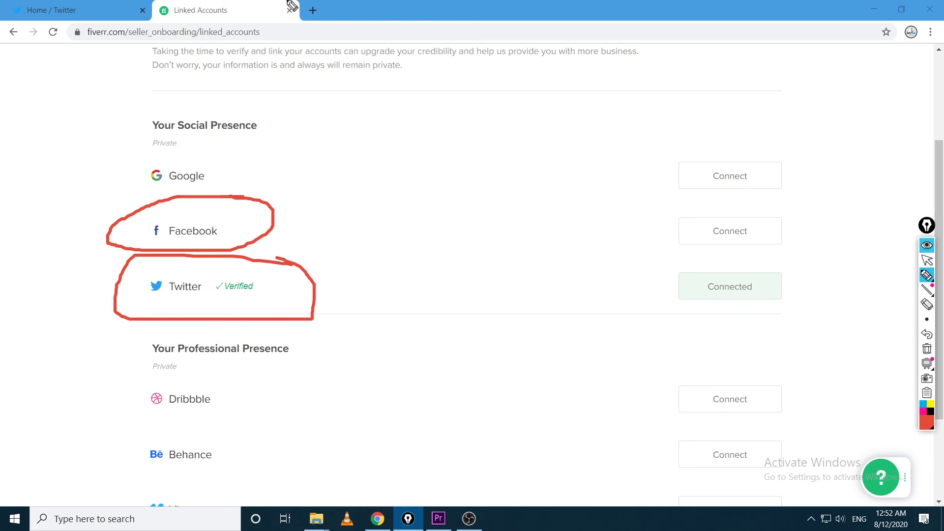
mouse_move(59, 88)
mouse_down()
mouse_move(52, 24)
mouse_move(32, 43)
mouse_move(78, 43)
mouse_up()
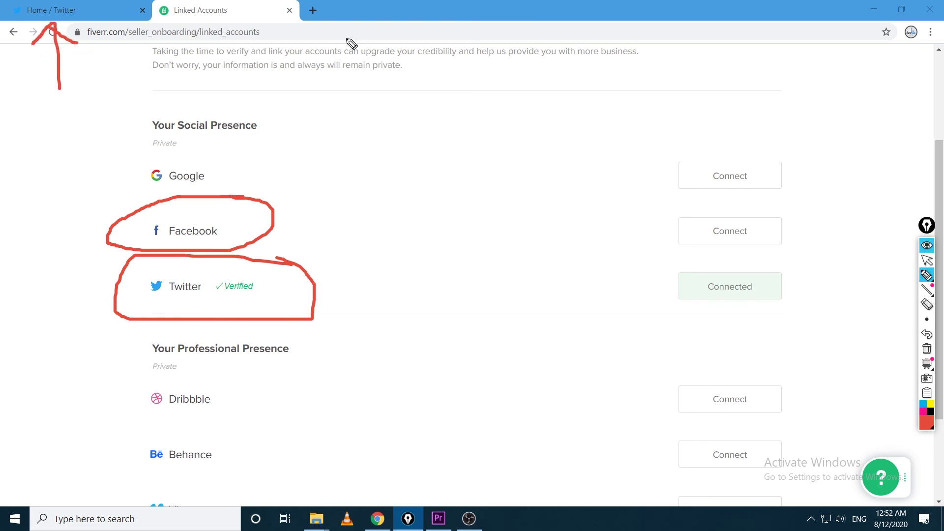
drag(346, 38, 373, 108)
drag(319, 78, 388, 67)
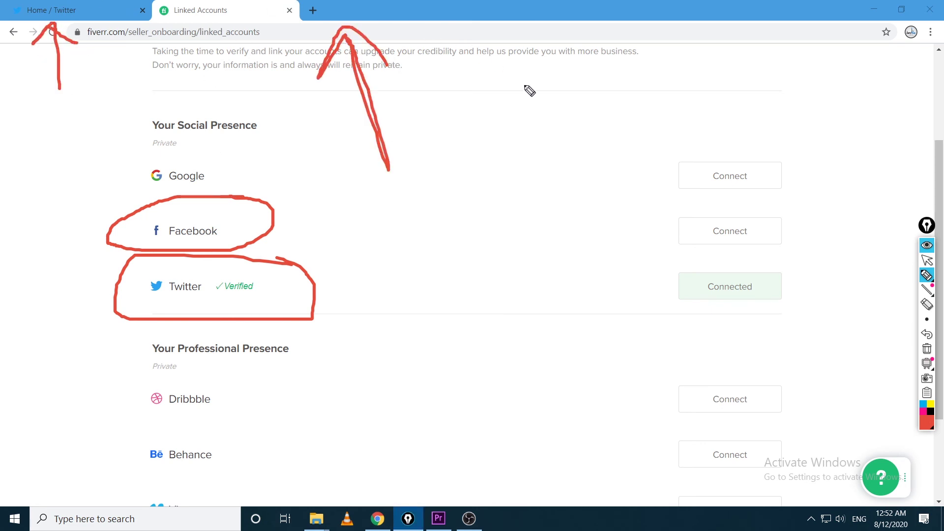
drag(519, 74, 513, 248)
mouse_move(462, 226)
mouse_down()
mouse_move(465, 241)
mouse_move(568, 266)
mouse_move(595, 248)
mouse_move(654, 240)
mouse_move(644, 252)
mouse_up()
mouse_move(588, 188)
mouse_down()
mouse_move(672, 188)
mouse_move(649, 207)
mouse_up()
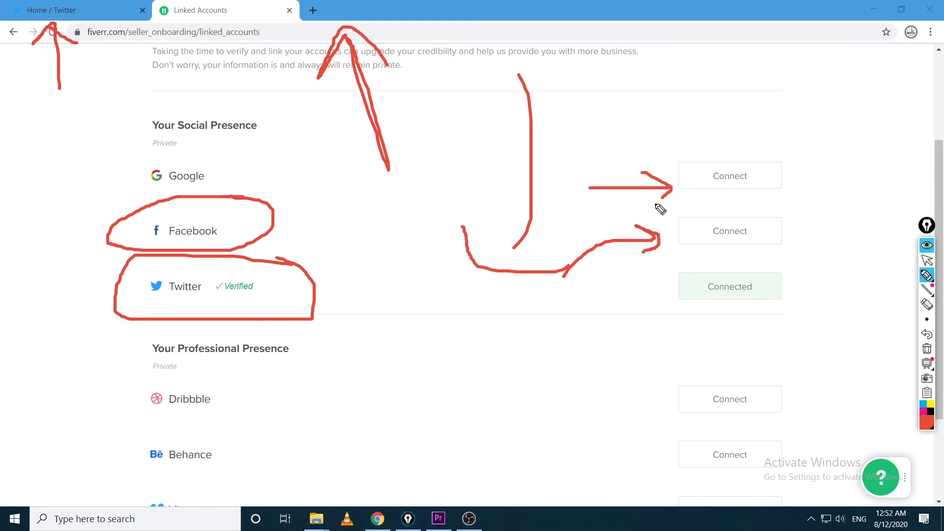
click(927, 261)
click(927, 349)
Circle the Behance and Vimeo entries with red lines and arrows, then erase them
scroll(636, 323, down, 3)
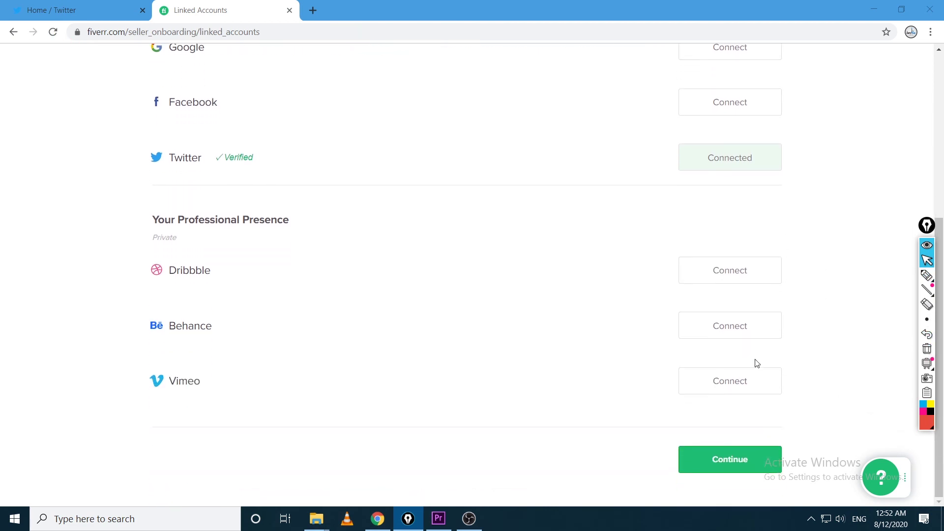
click(927, 276)
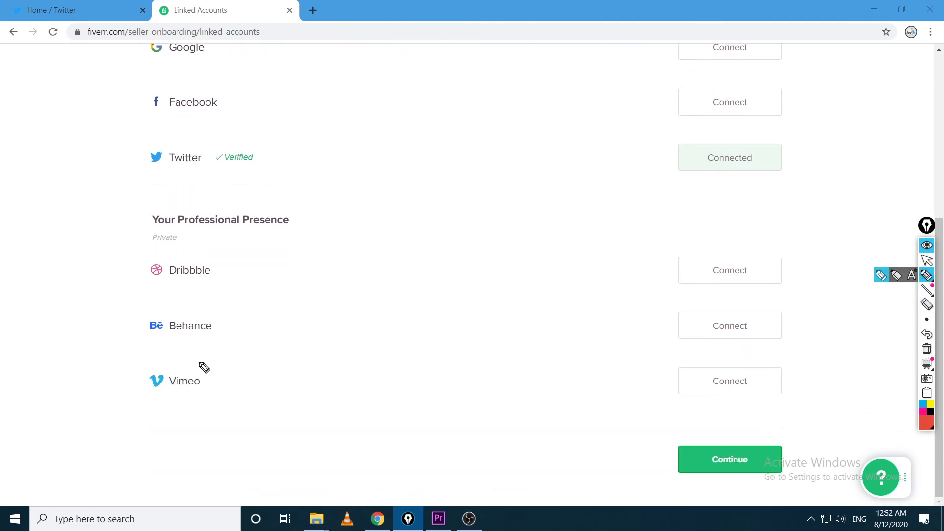
mouse_move(211, 366)
mouse_down()
mouse_move(159, 416)
mouse_move(211, 367)
mouse_up()
mouse_move(187, 300)
mouse_down()
mouse_move(126, 337)
mouse_move(154, 284)
mouse_up()
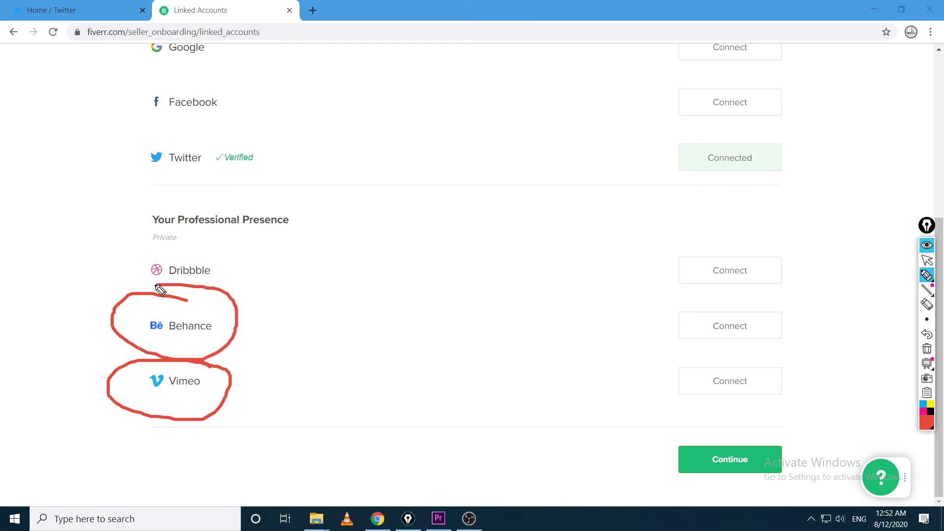
drag(257, 300, 619, 293)
drag(274, 404, 601, 403)
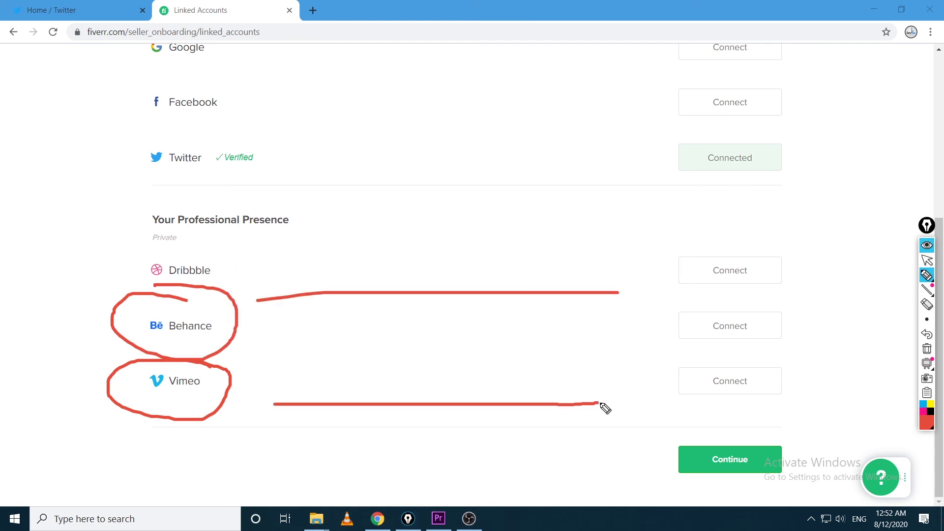
drag(536, 379, 553, 421)
mouse_move(586, 284)
mouse_down()
mouse_move(626, 299)
mouse_move(600, 309)
mouse_up()
click(927, 260)
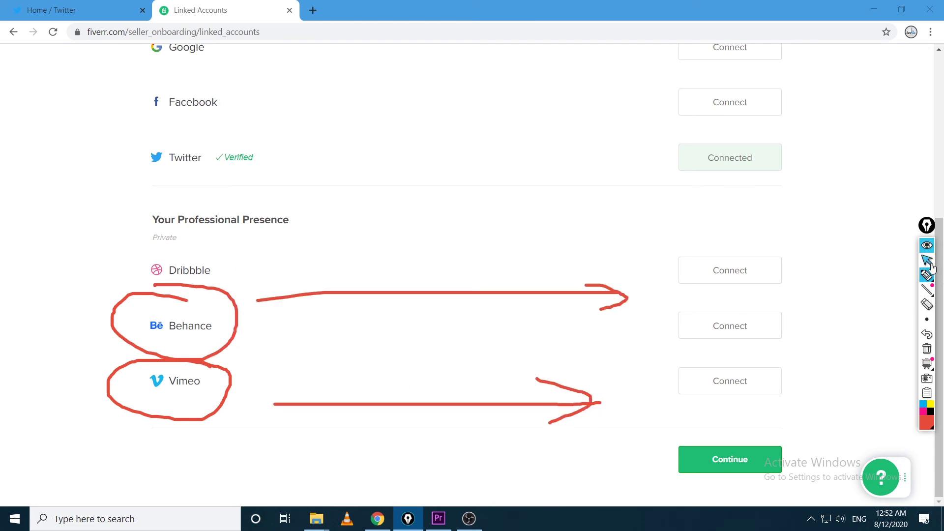
click(927, 349)
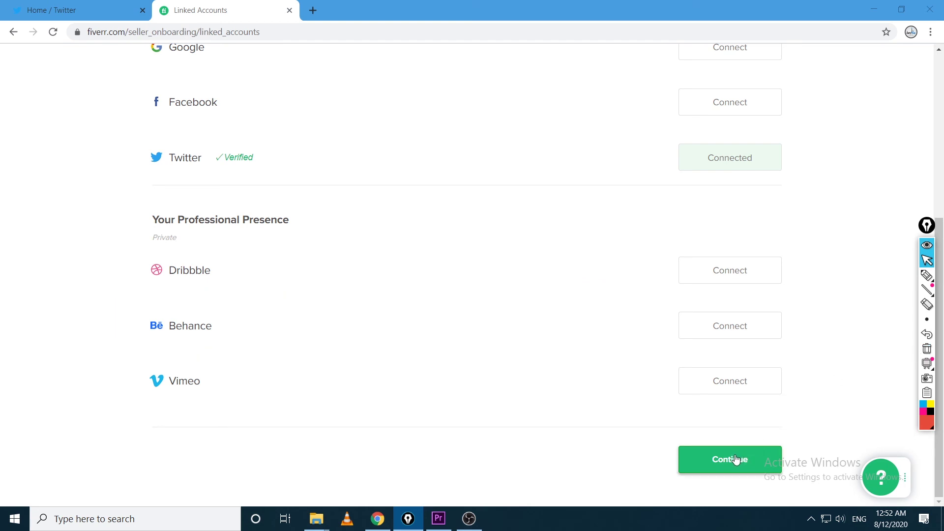
Continue to Account Security and circle the completion rate with a handwritten percentage note
click(720, 469)
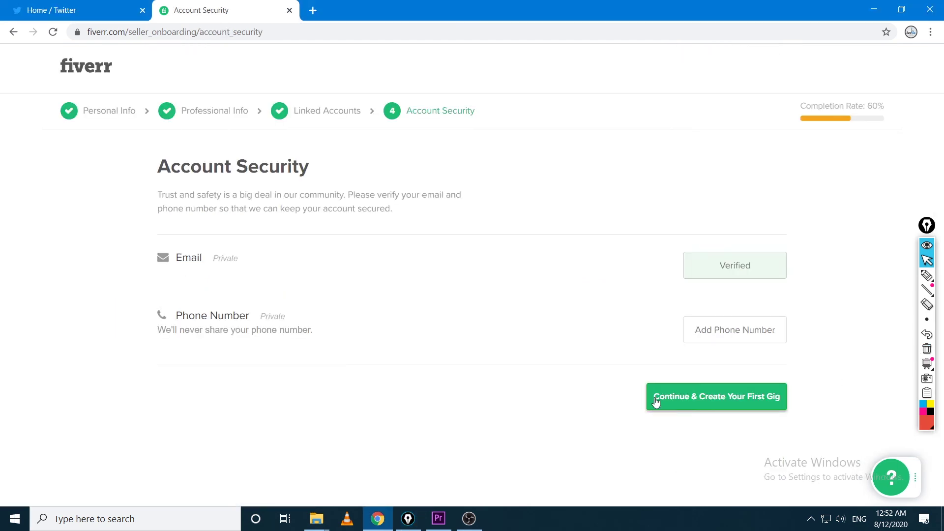
click(930, 280)
mouse_move(885, 90)
mouse_down()
mouse_move(765, 152)
mouse_move(921, 116)
mouse_move(824, 78)
mouse_up()
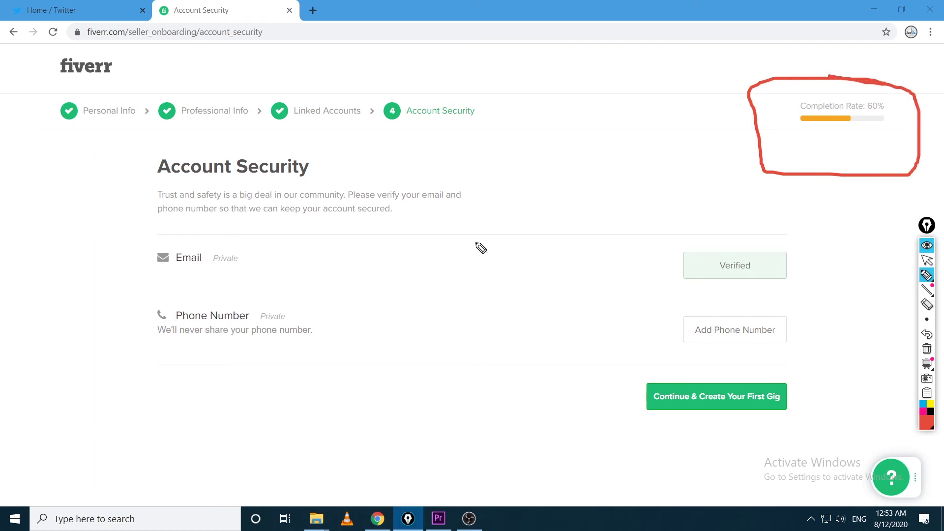
mouse_move(606, 235)
mouse_down()
mouse_move(757, 129)
mouse_move(740, 186)
mouse_move(789, 234)
mouse_move(764, 225)
mouse_up()
mouse_move(806, 201)
mouse_down()
mouse_move(791, 218)
mouse_move(796, 233)
mouse_move(821, 198)
mouse_up()
mouse_move(837, 190)
mouse_down()
mouse_move(822, 242)
mouse_move(832, 240)
mouse_up()
Mark the verified Email row and the Phone Number row, clear the drawings, and return to Linked Accounts
drag(807, 183, 819, 181)
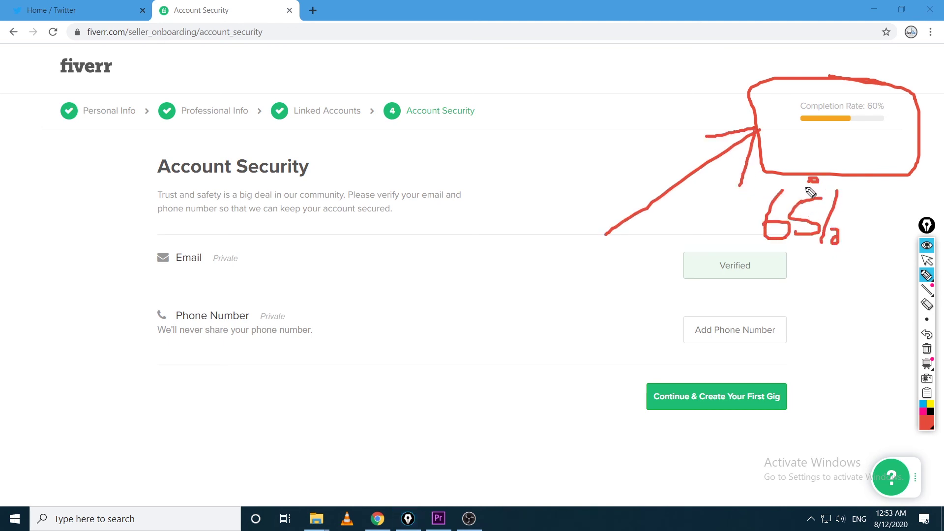
mouse_move(239, 291)
mouse_down()
mouse_move(131, 339)
mouse_move(347, 323)
mouse_move(239, 291)
mouse_up()
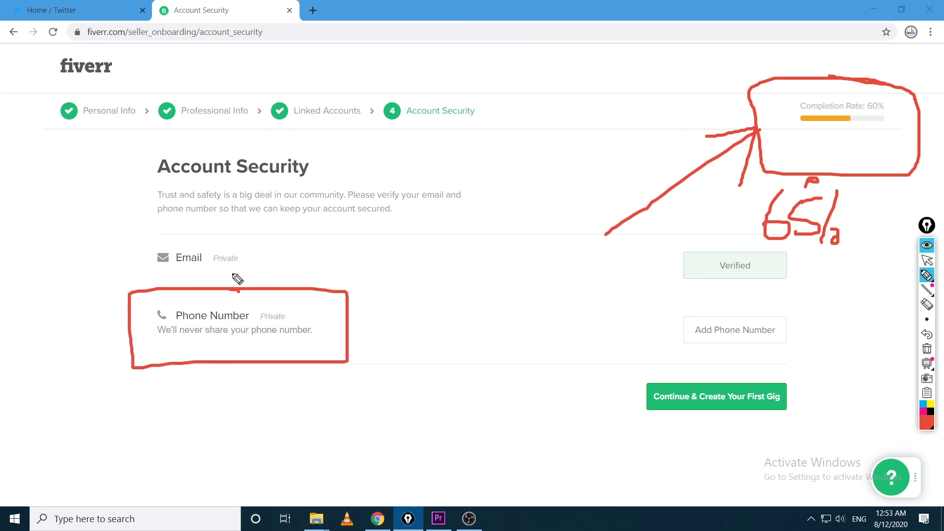
mouse_move(250, 241)
mouse_down()
mouse_move(256, 256)
mouse_move(322, 227)
mouse_up()
mouse_move(367, 257)
mouse_down()
mouse_move(632, 270)
mouse_move(623, 273)
mouse_up()
mouse_move(376, 326)
mouse_down()
mouse_move(659, 330)
mouse_move(637, 342)
mouse_up()
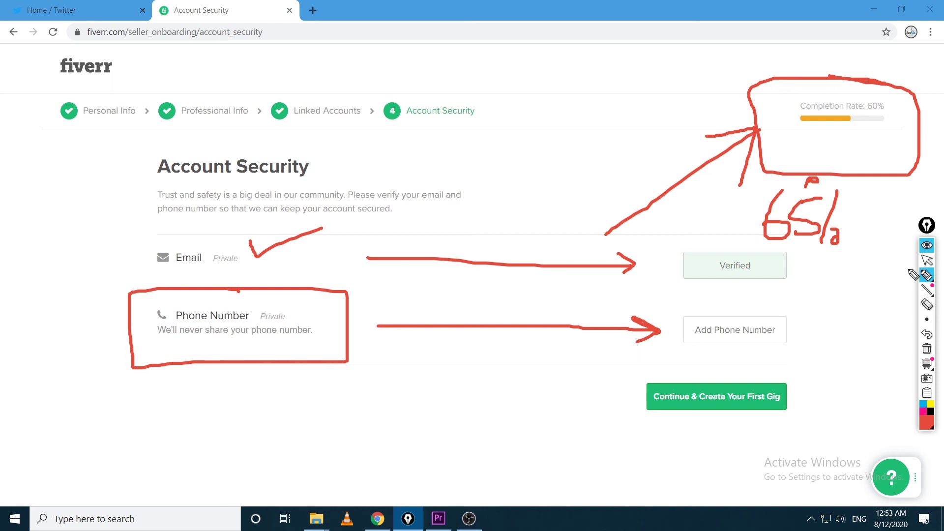
click(927, 260)
click(927, 348)
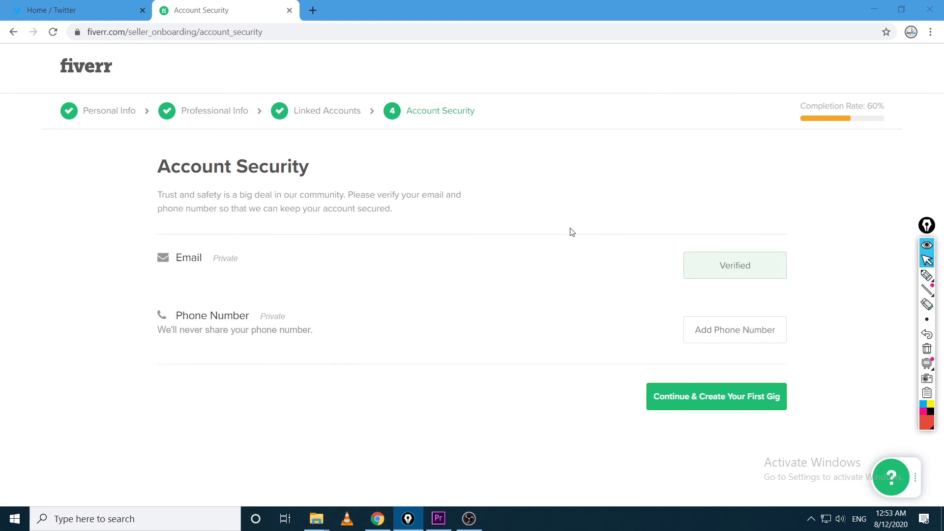
click(324, 110)
scroll(401, 288, down, 3)
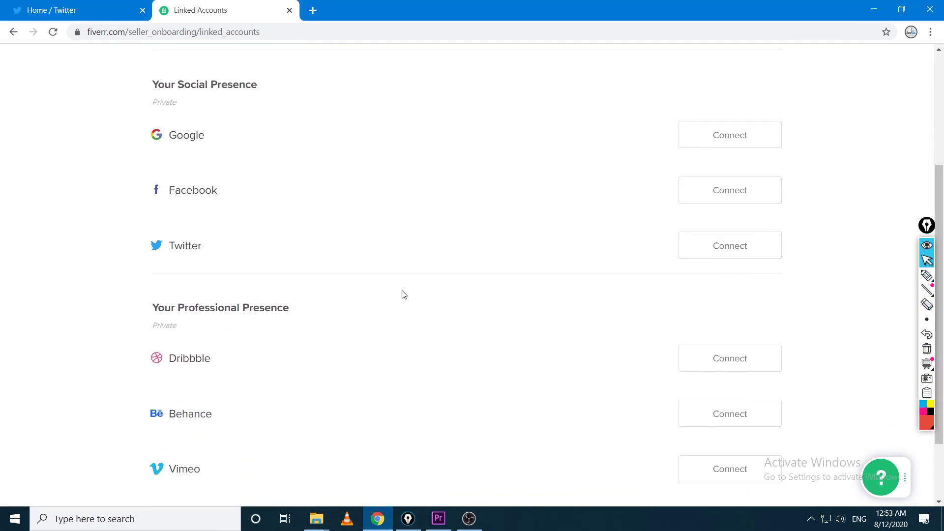
scroll(828, 312, up, 1)
click(926, 279)
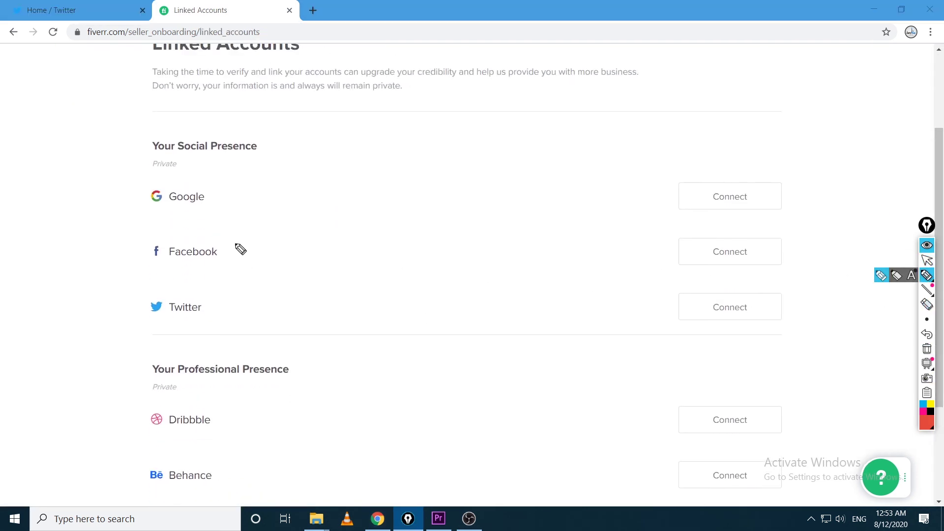
mouse_move(232, 238)
mouse_down()
mouse_move(127, 274)
mouse_move(265, 229)
mouse_move(184, 236)
mouse_up()
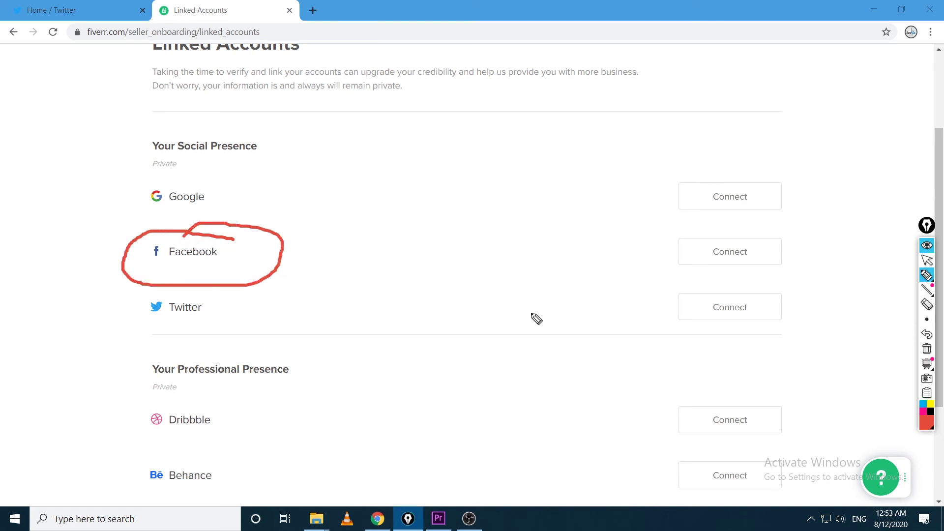
click(931, 264)
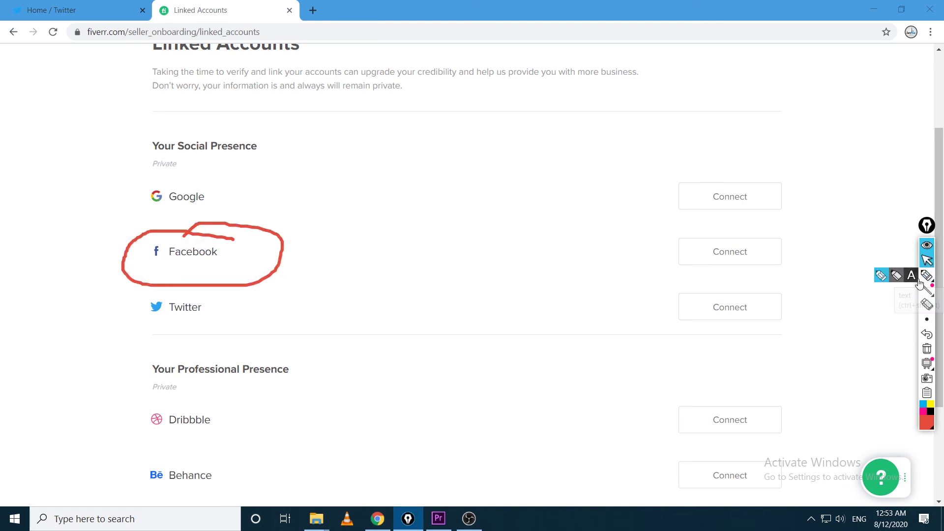
click(928, 348)
scroll(626, 413, down, 3)
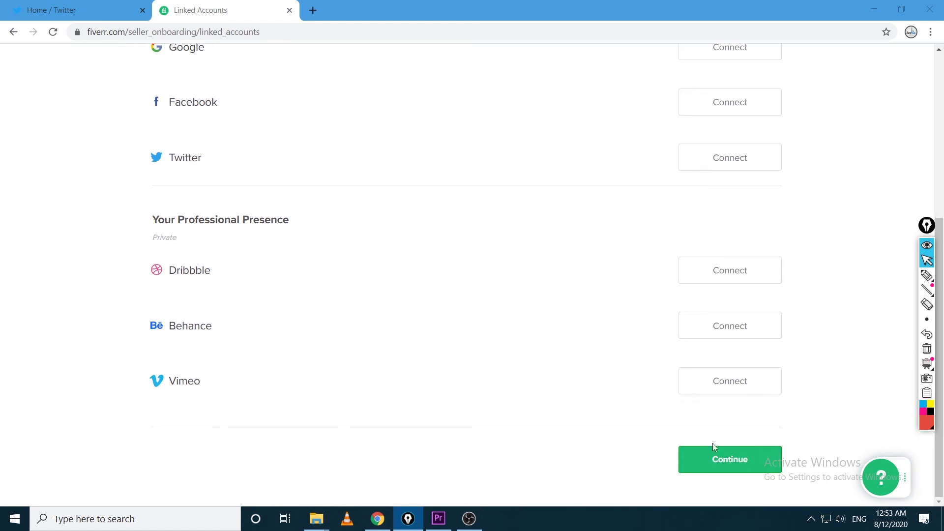
click(715, 455)
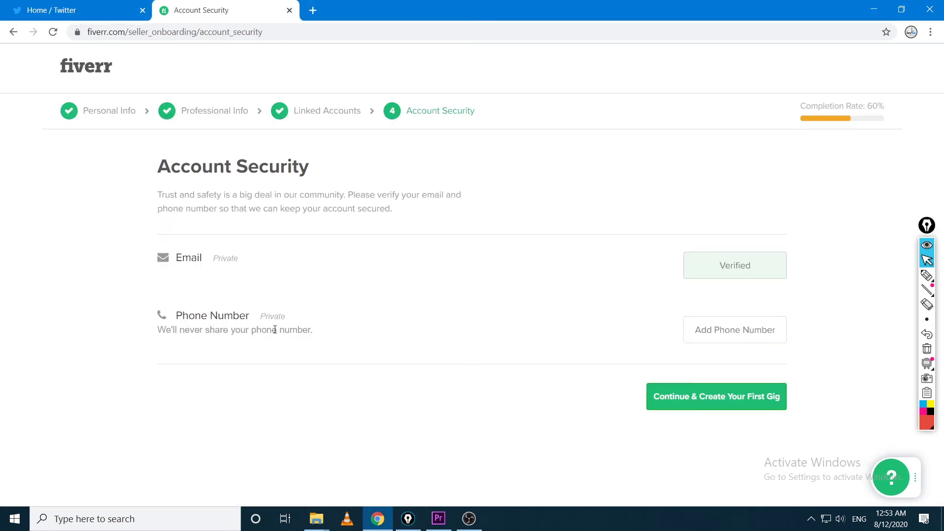
Add a phone number with Pakistan as the country and request verification by SMS
click(716, 328)
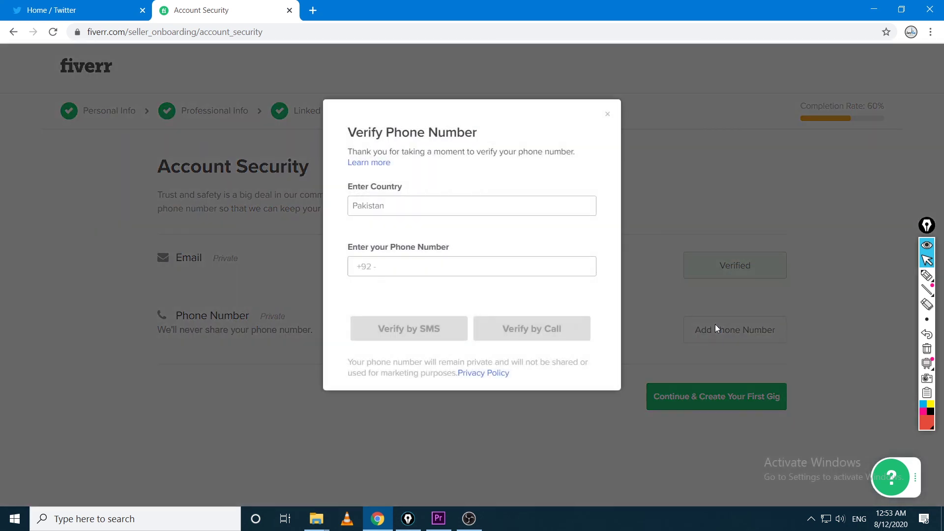
click(438, 205)
click(426, 266)
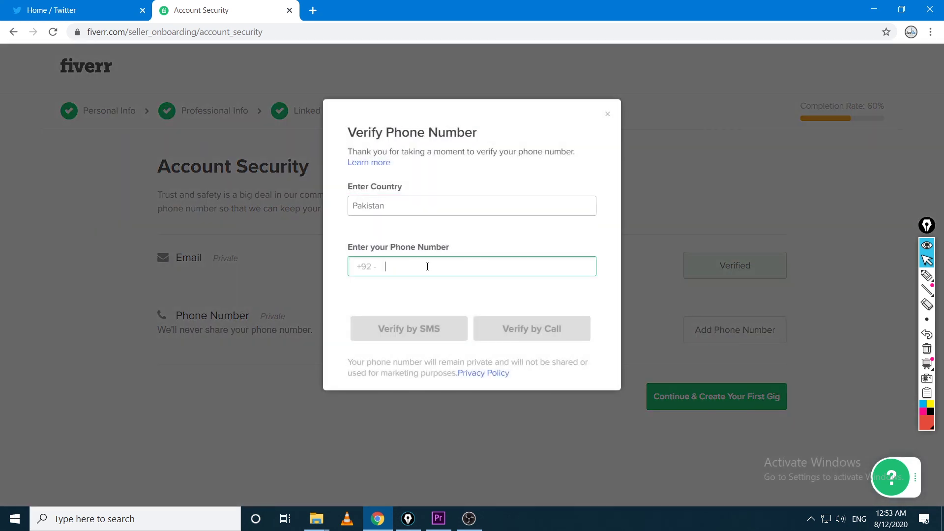
text(???????)
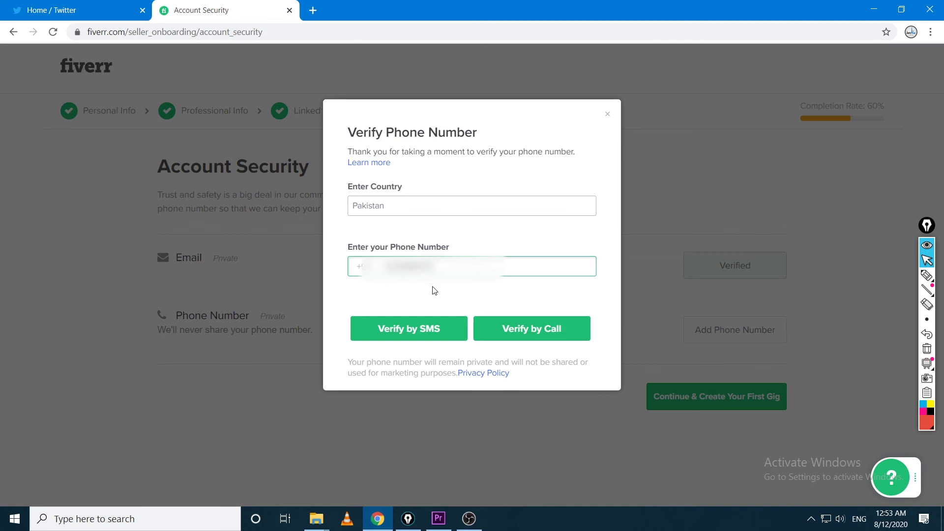
click(441, 337)
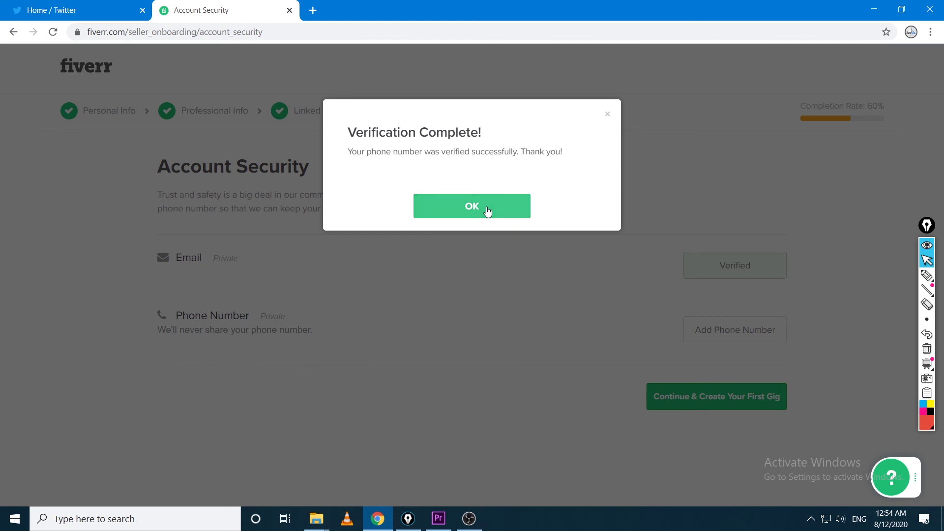
Set 'What was the name of your elementary school?' as the security question and dismiss the confirmation
click(487, 210)
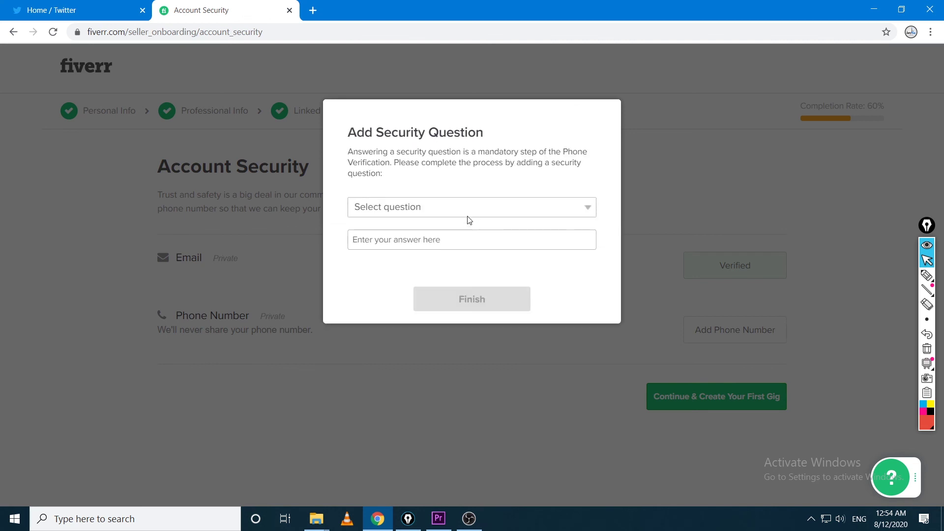
click(469, 215)
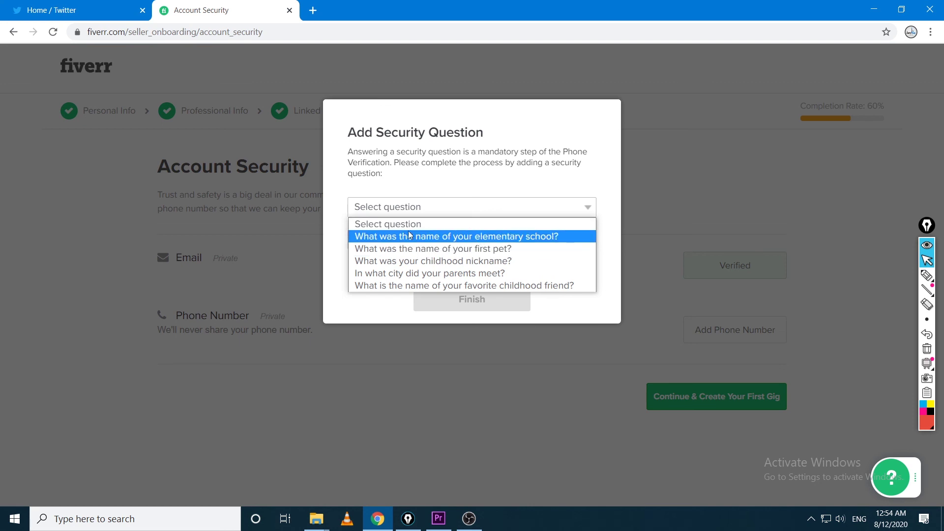
click(530, 238)
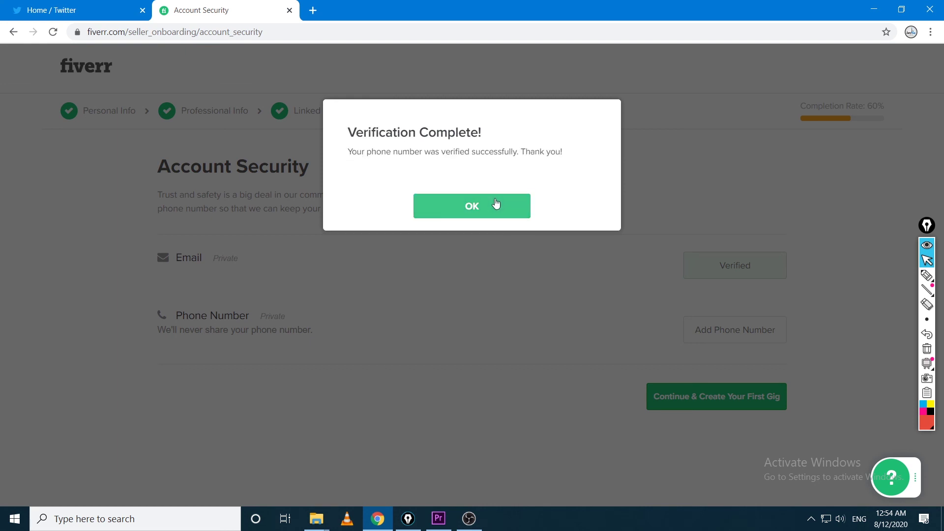
click(496, 205)
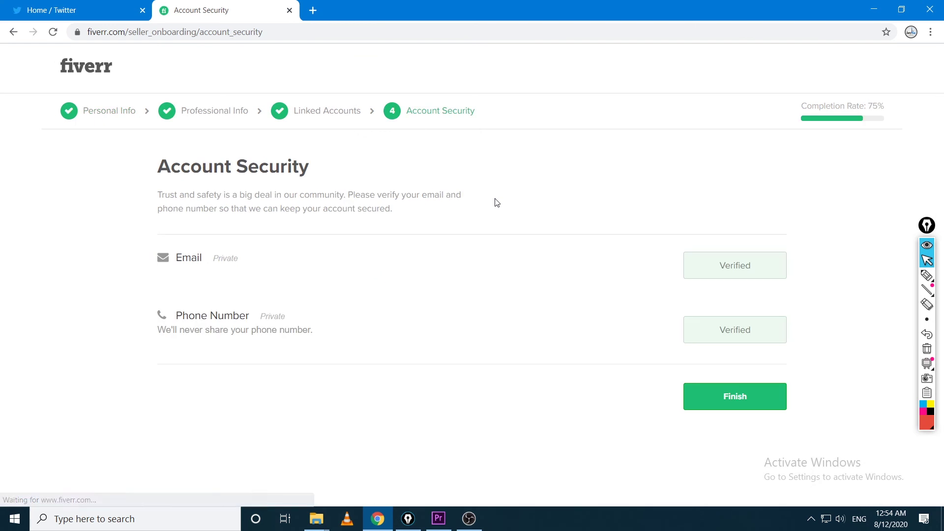
Briefly circle and erase the completion rate, finish Account Security, and close the All Done message
click(927, 276)
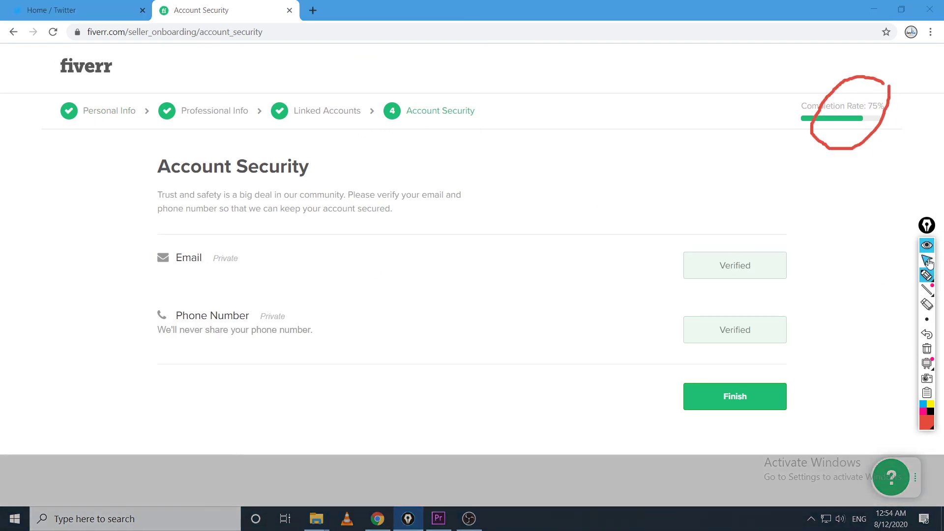
click(928, 349)
click(745, 401)
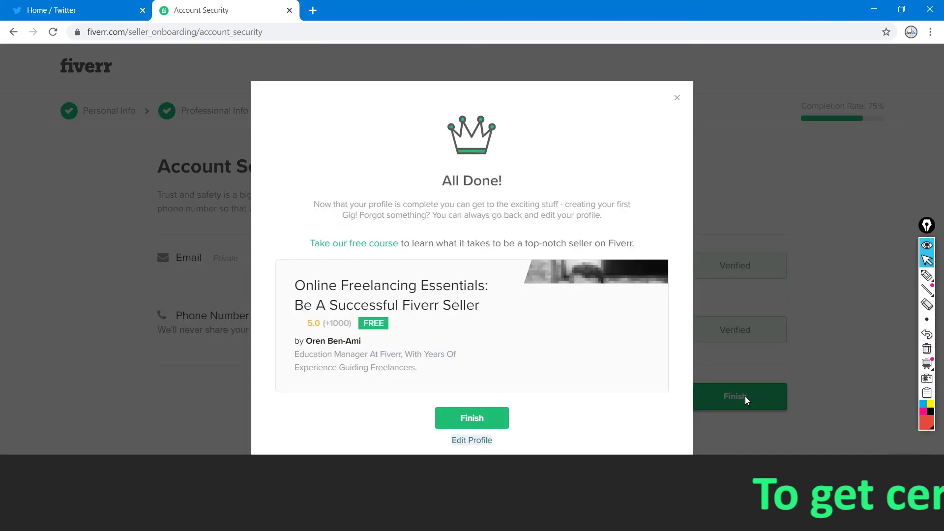
click(484, 419)
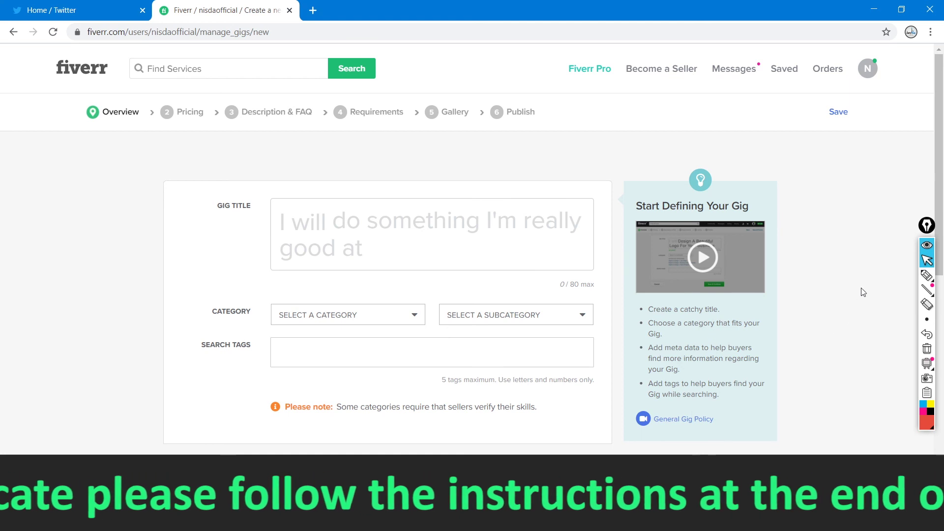
Circle the gig Overview form and add a check mark with Epic Pen, then clear it
click(925, 276)
drag(249, 162, 172, 176)
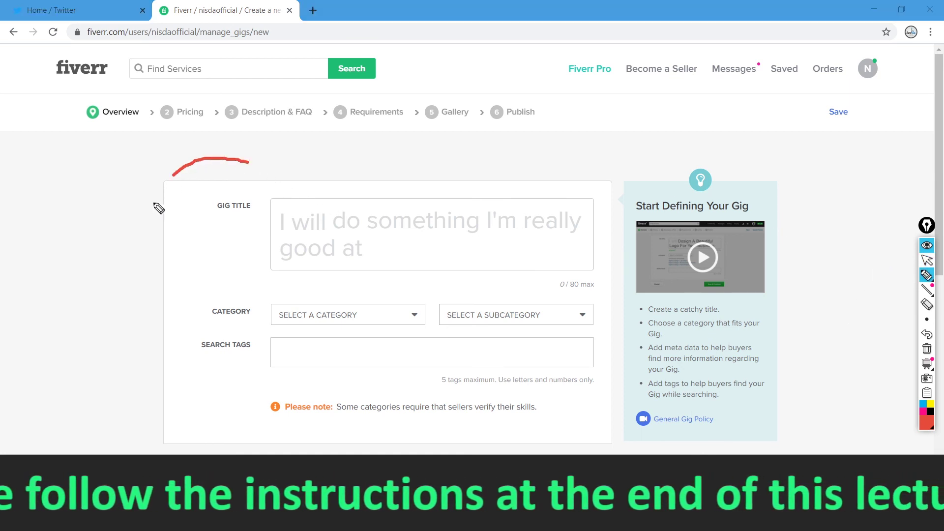
drag(330, 485, 435, 146)
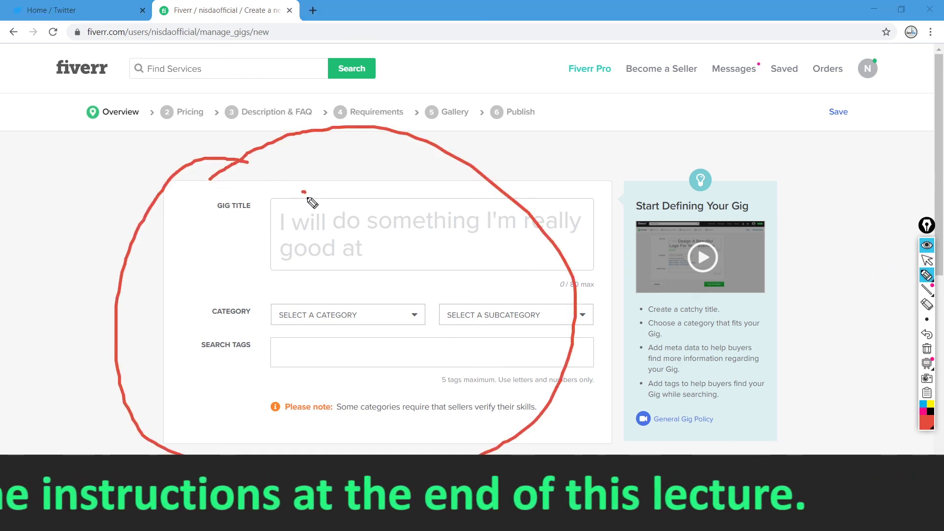
drag(303, 191, 381, 156)
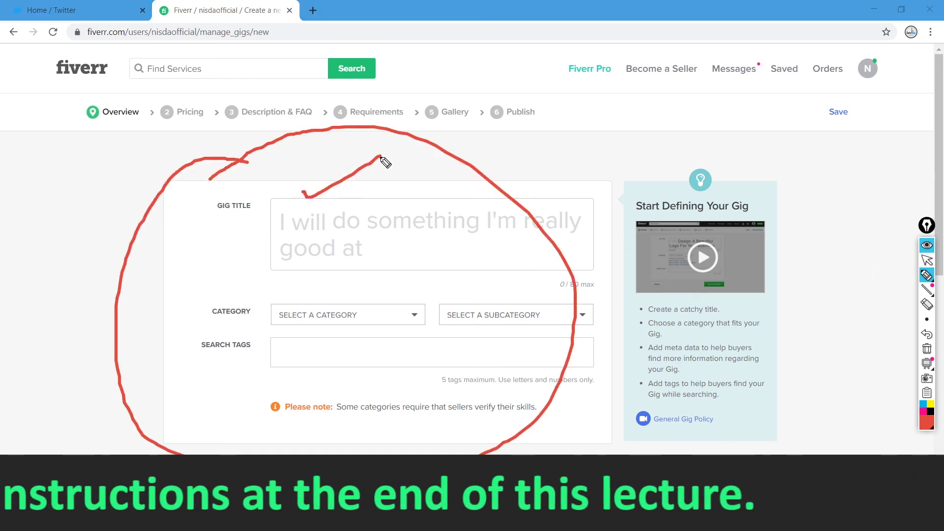
click(927, 262)
click(927, 349)
Circle the empty gig title, category and search tags fields, then erase the circle
click(927, 276)
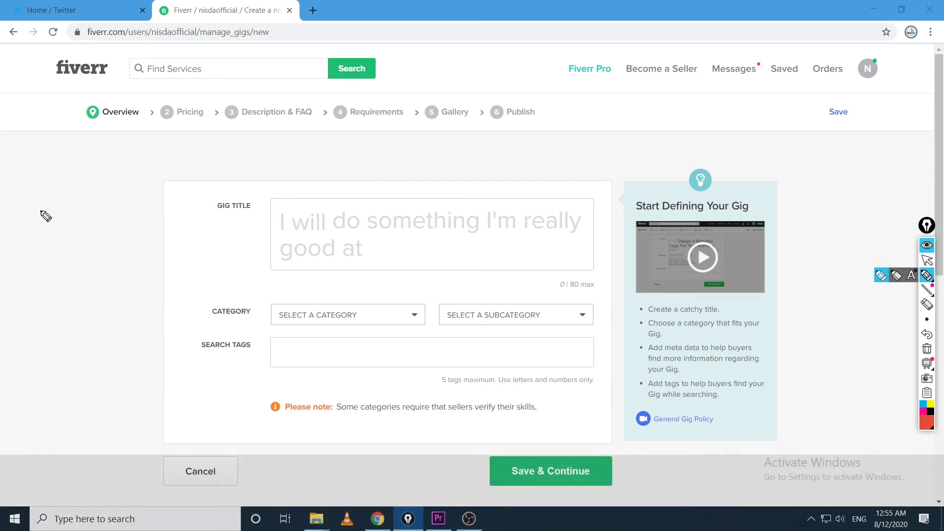
drag(259, 158, 119, 255)
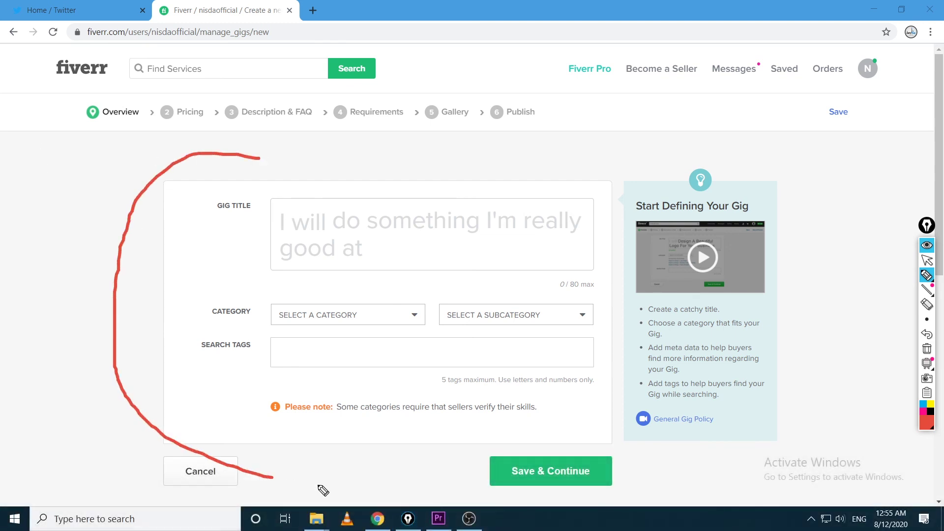
mouse_move(323, 490)
mouse_down()
mouse_move(588, 236)
mouse_move(240, 173)
mouse_up()
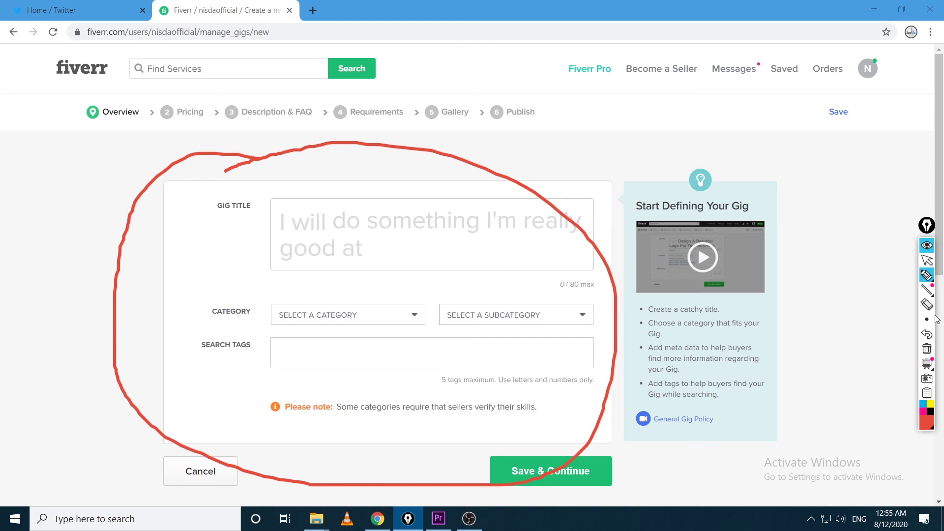
mouse_move(930, 274)
click(928, 349)
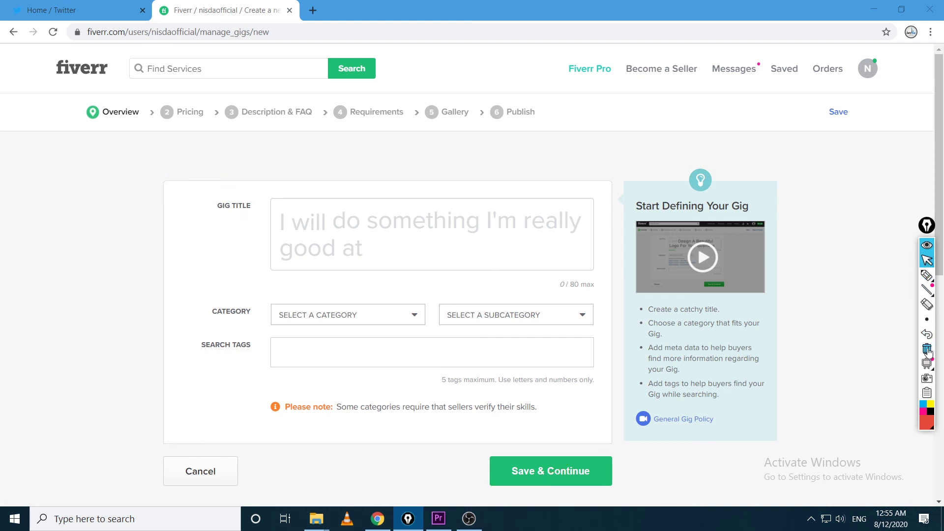